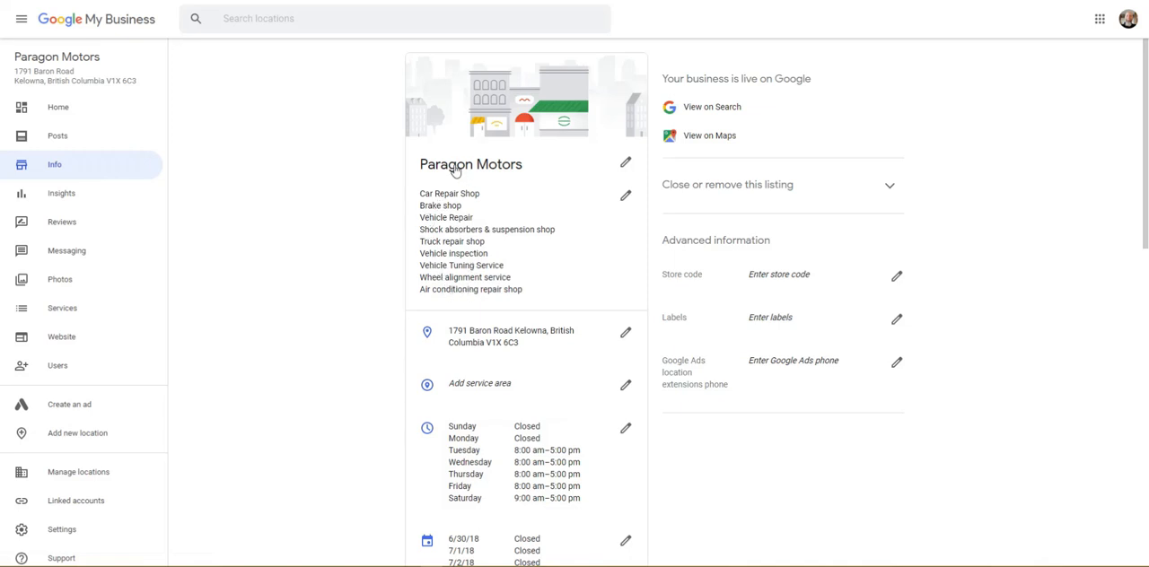
Step: Rename the business to Paragon Motors Auto Repair and apply the change
click(622, 165)
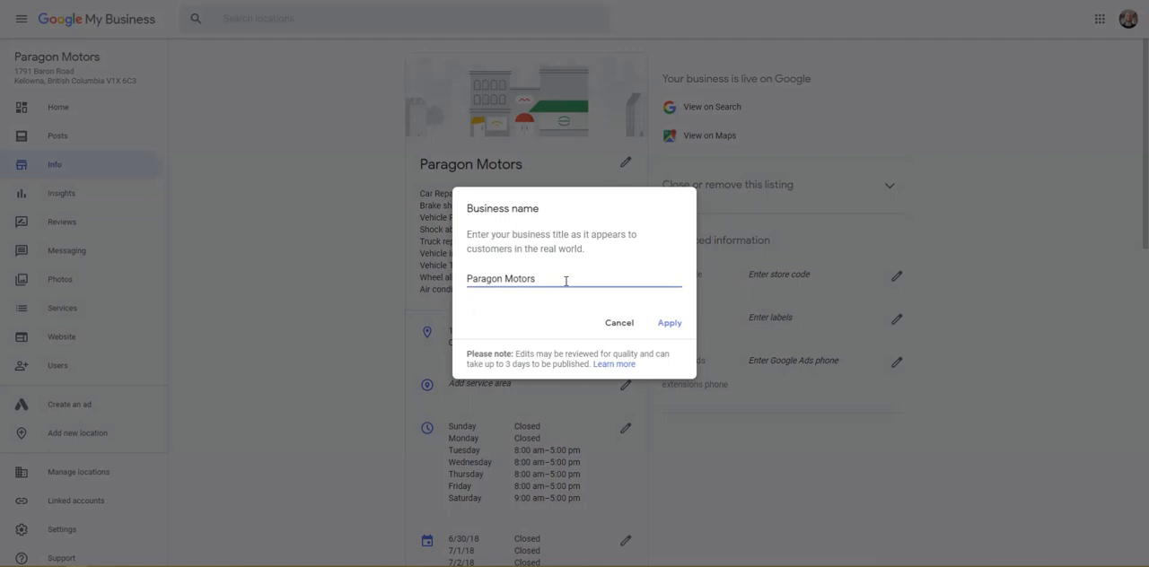
text(At)
key(BackSpace)
text(uto Repair)
click(669, 323)
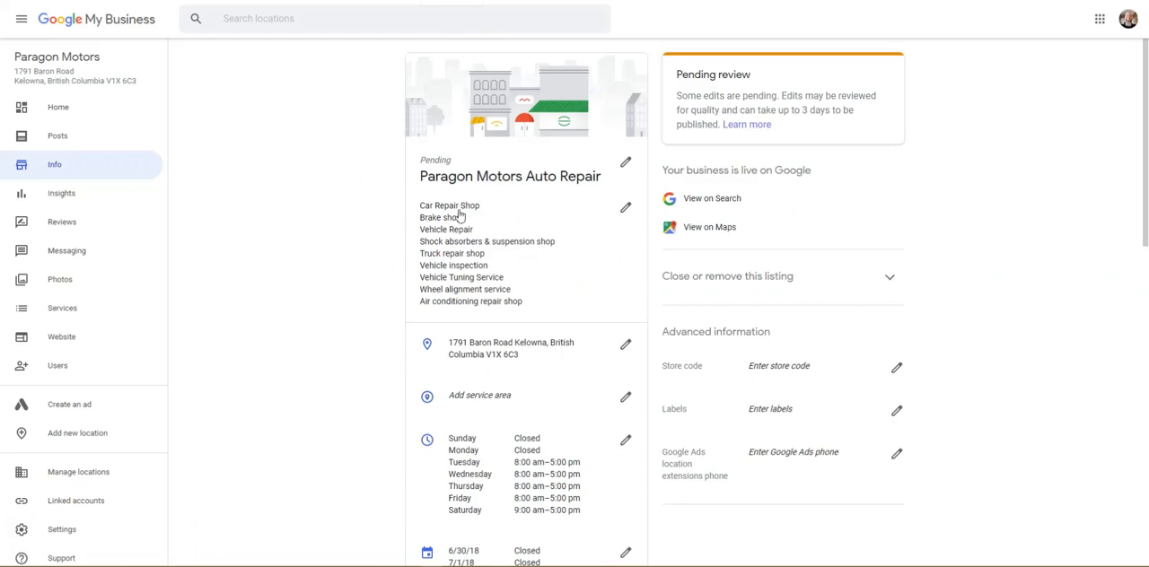
Step: Open the business categories for editing and clear the primary category
click(626, 207)
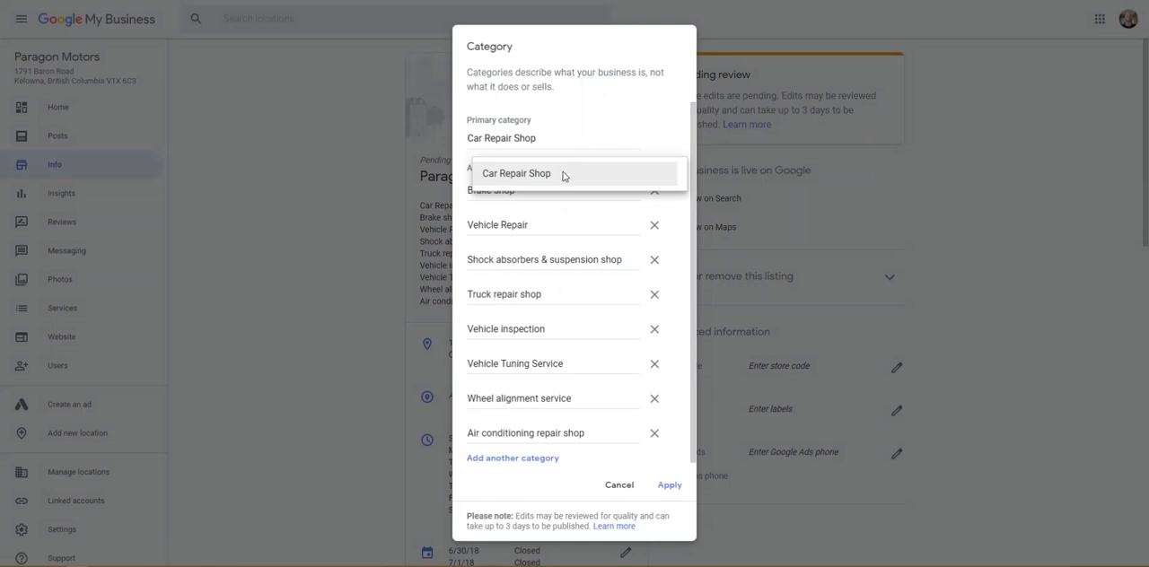
click(600, 109)
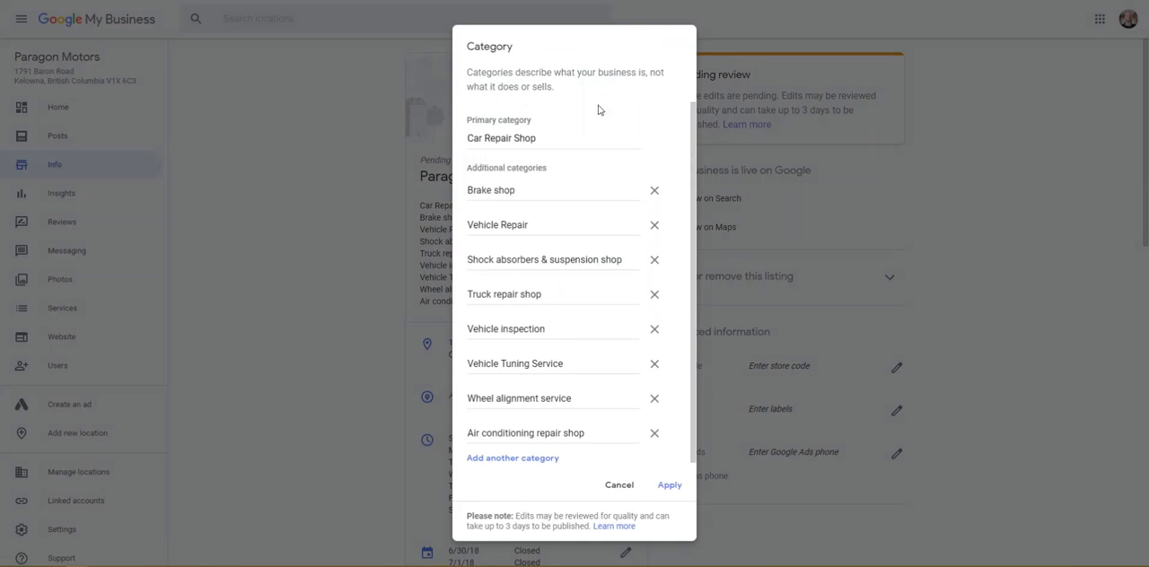
click(540, 137)
click(537, 166)
drag(548, 138, 474, 141)
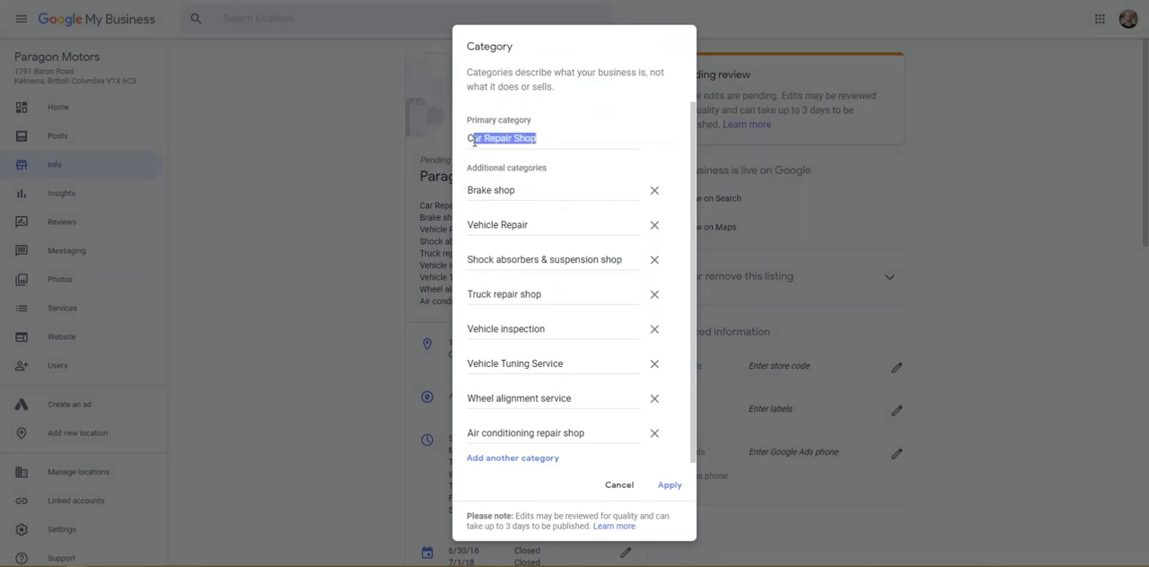
key(BackSpace)
key(BackSpace)
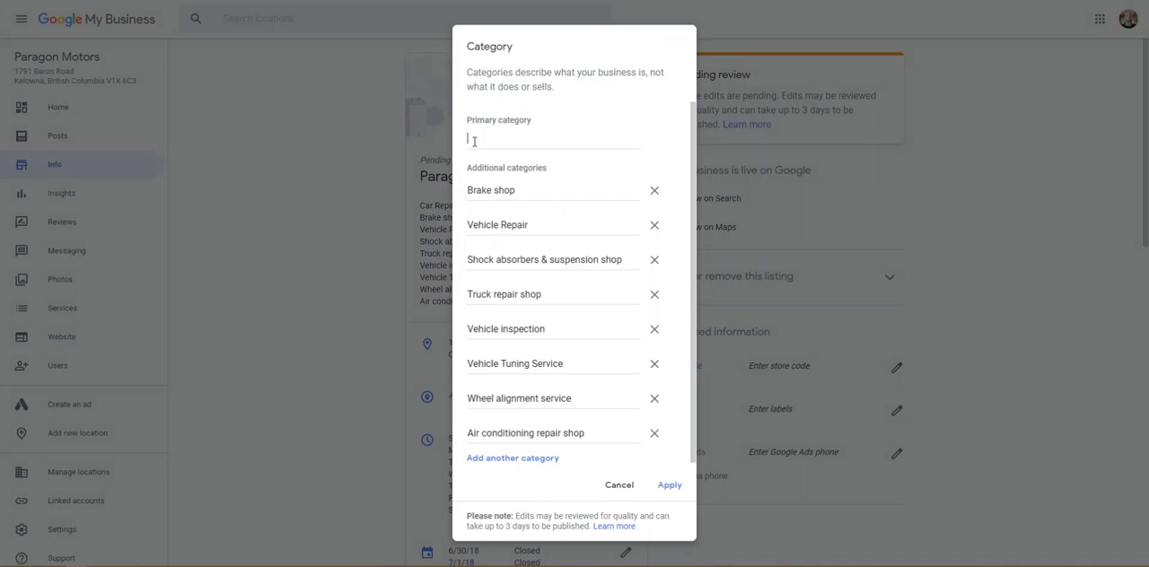
Step: Search the category options for auto repair and set the primary category to Vehicle Repair
text(auto)
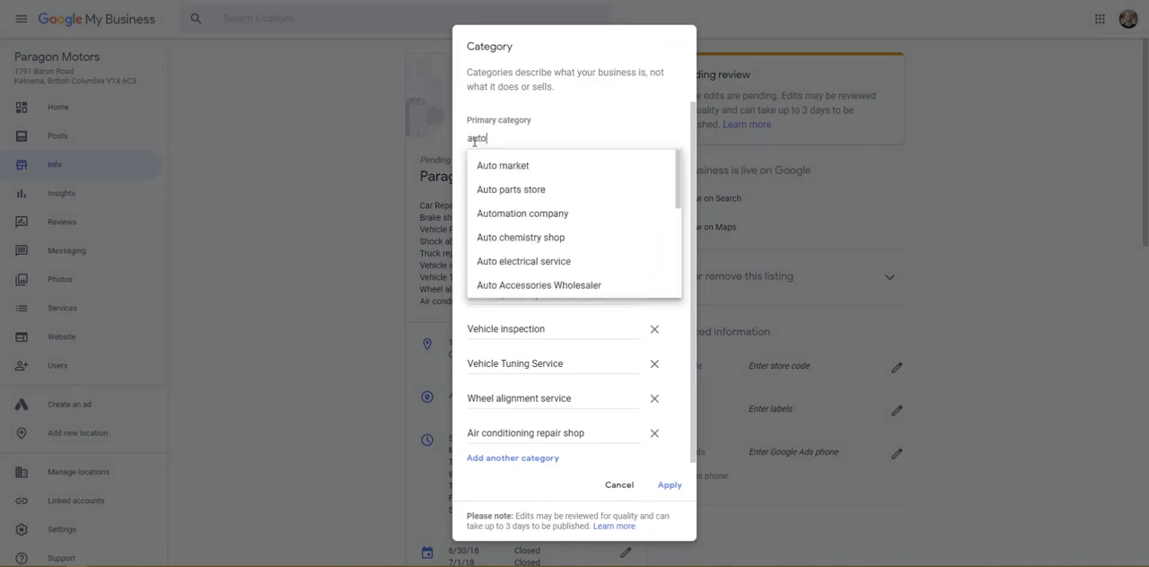
scroll(521, 208, down, 3)
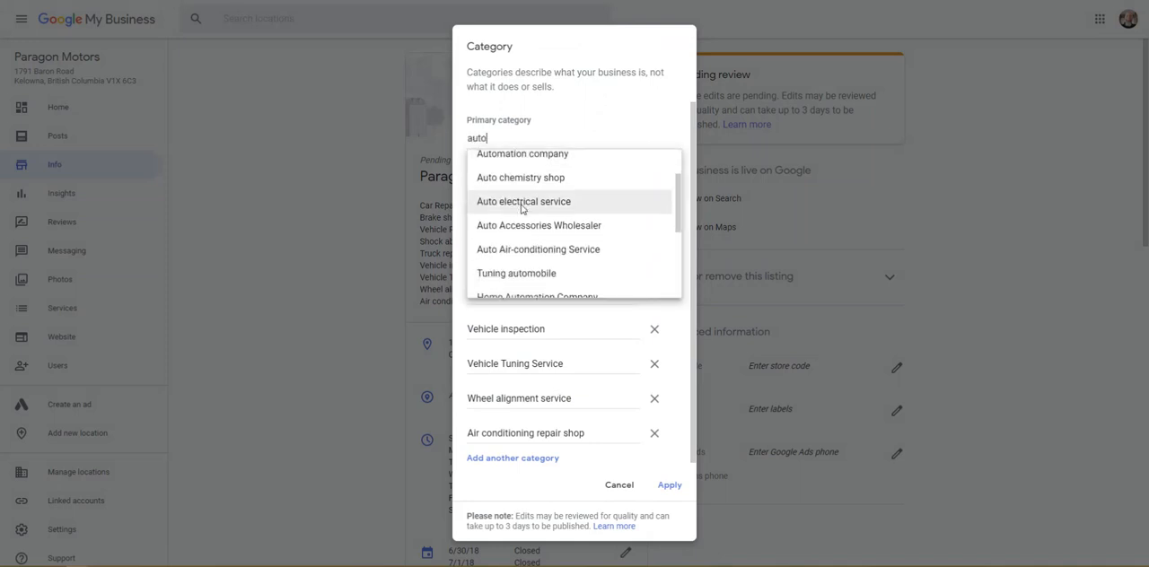
scroll(520, 208, down, 3)
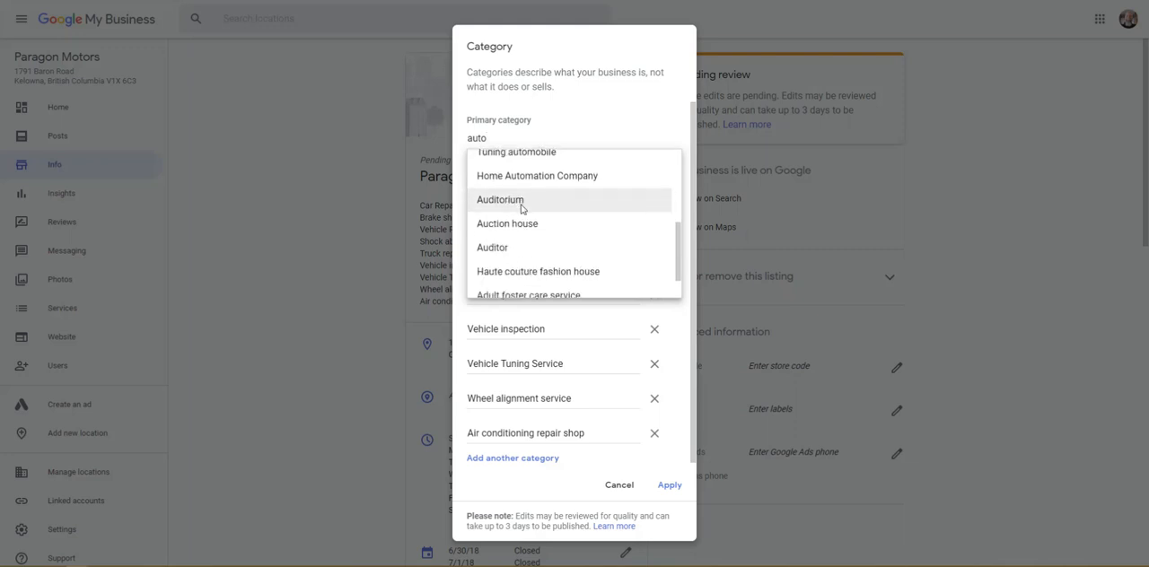
scroll(520, 208, up, 6)
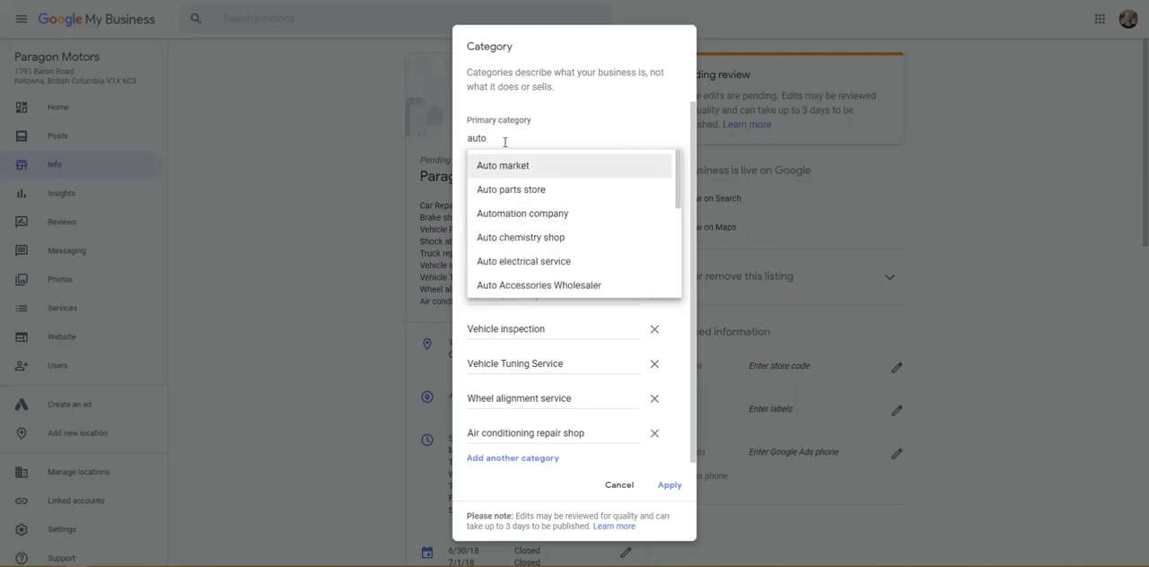
text(re)
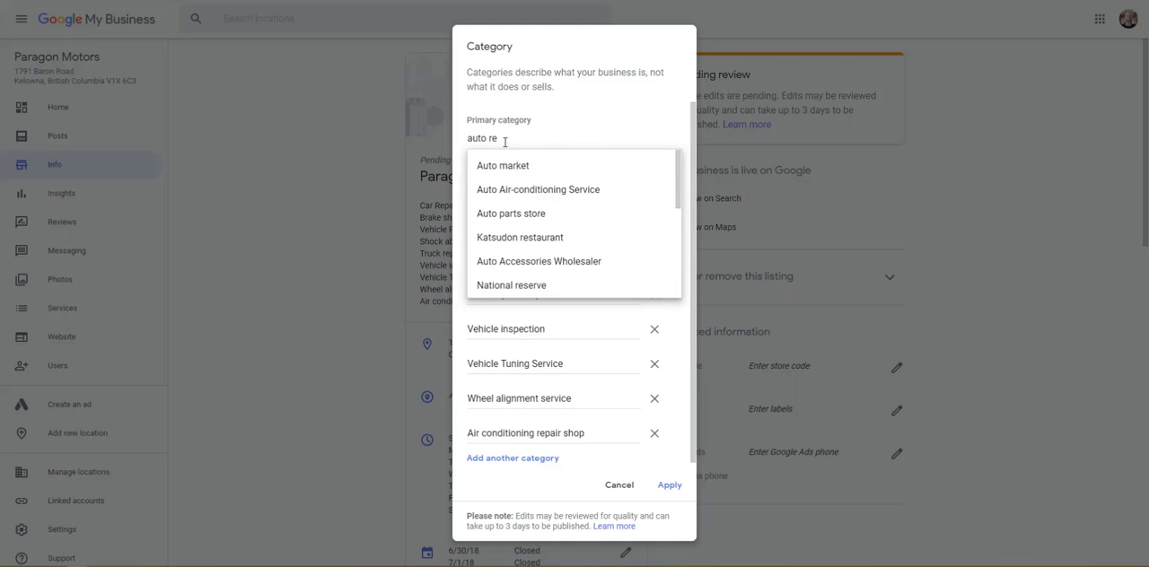
text(pair)
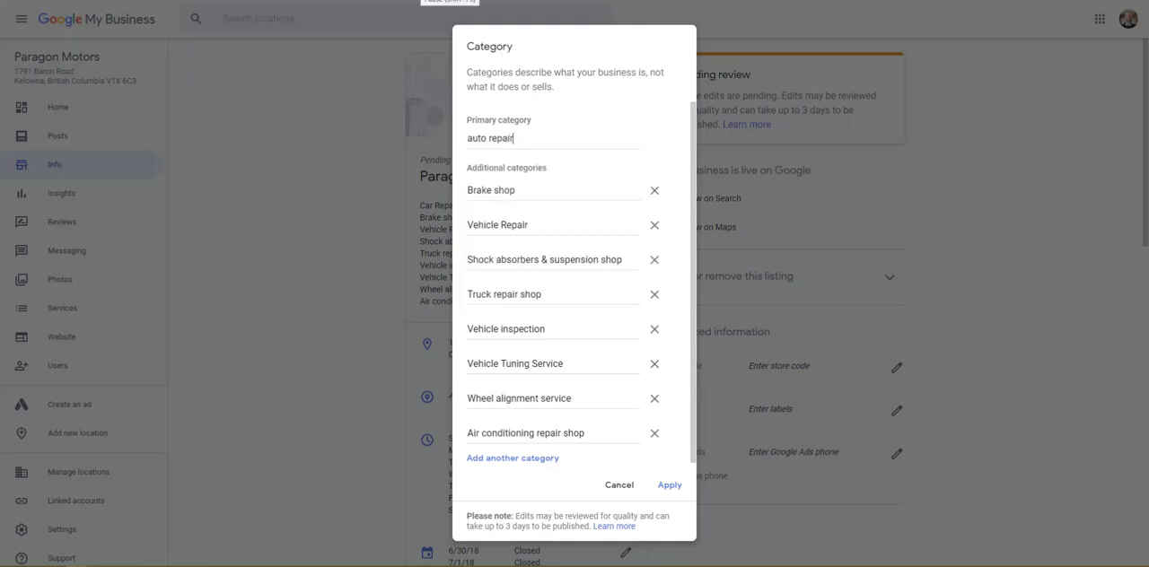
click(422, 1)
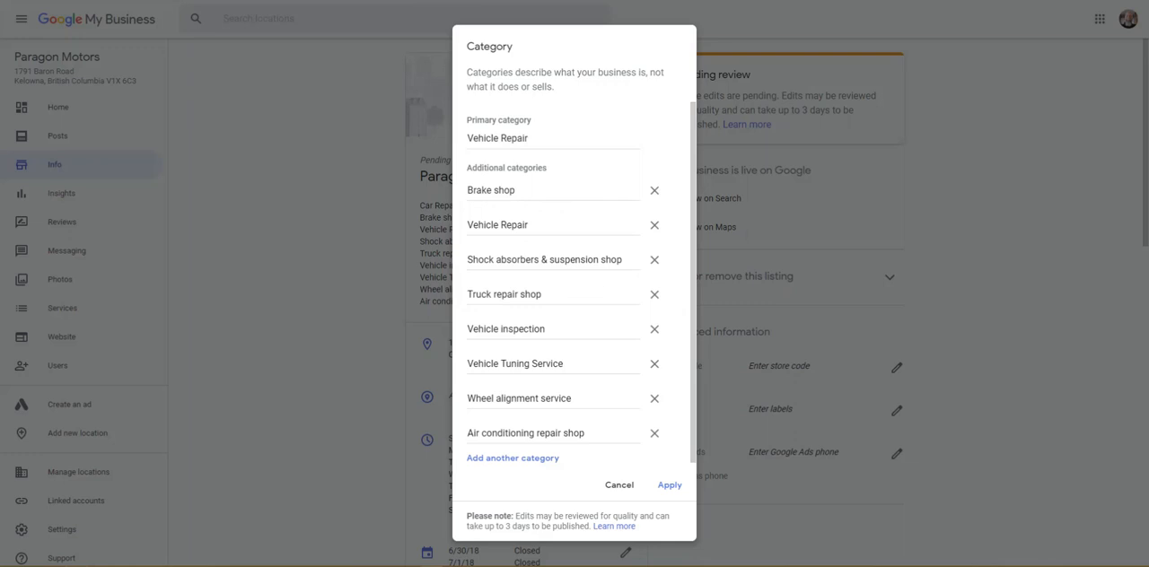
click(536, 137)
Step: Replace the additional category Vehicle Repair with Car Repair Shop
click(536, 225)
drag(531, 225, 467, 224)
key(BackSpace)
text(Car )
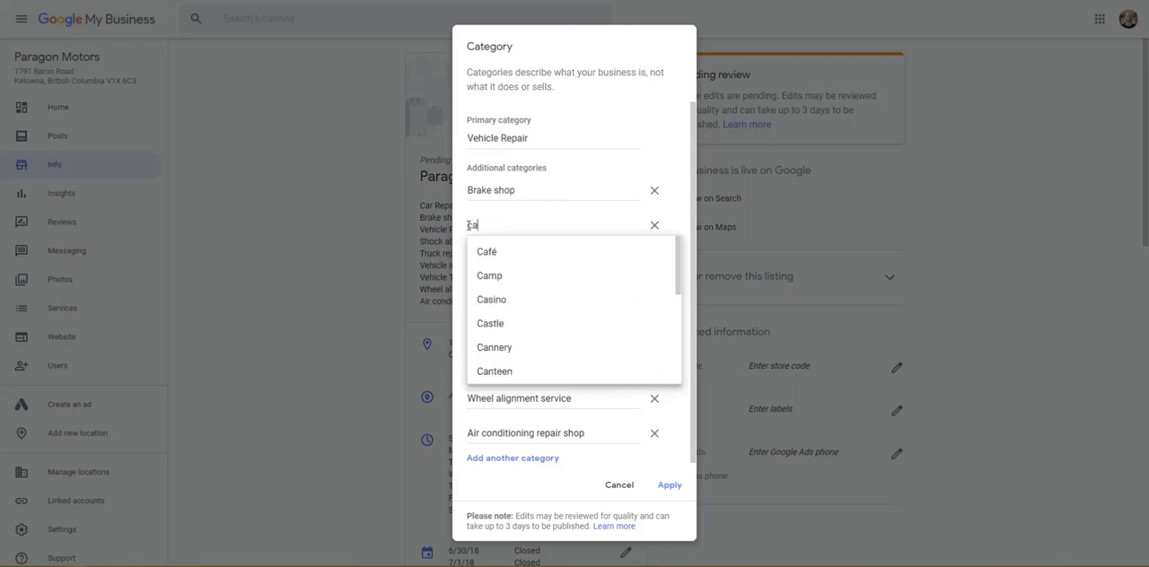
text(re)
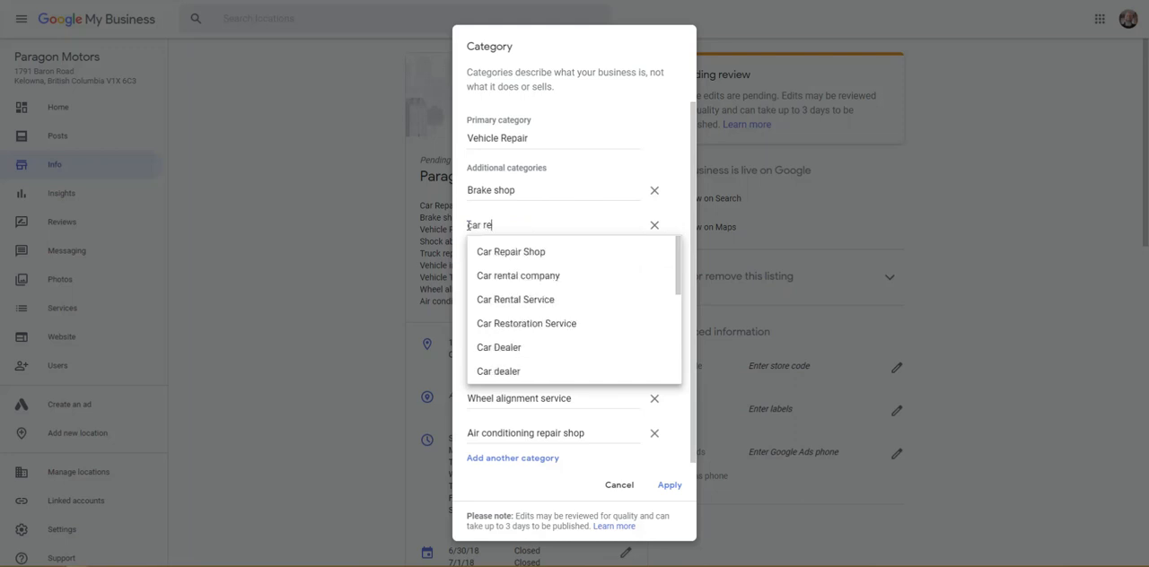
click(504, 257)
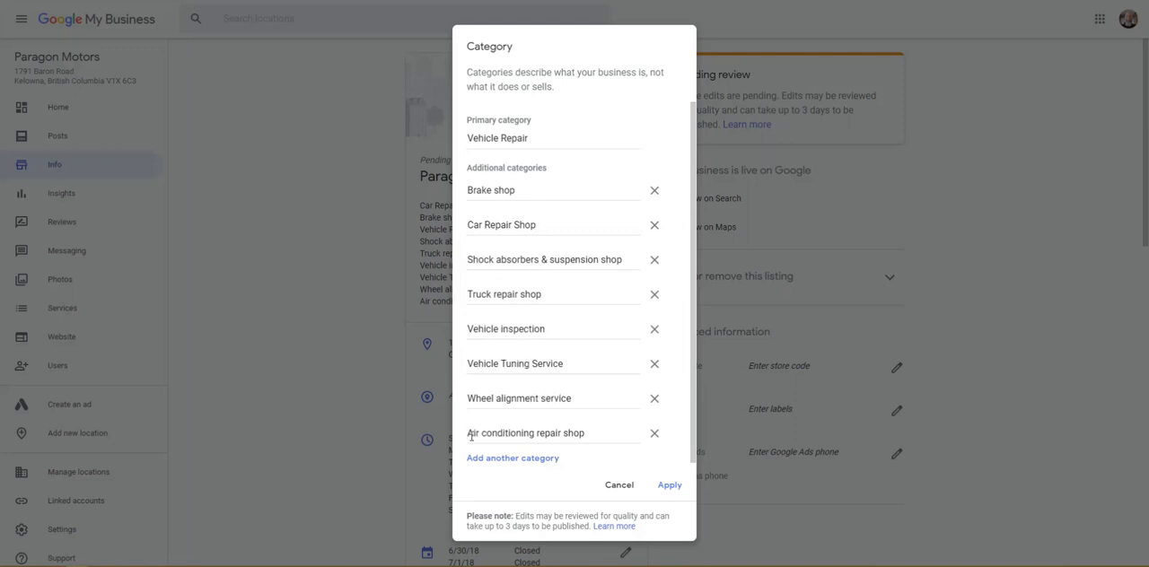
Step: Remove the Air conditioning repair shop category and add an empty row for another category
drag(583, 433, 468, 434)
click(551, 433)
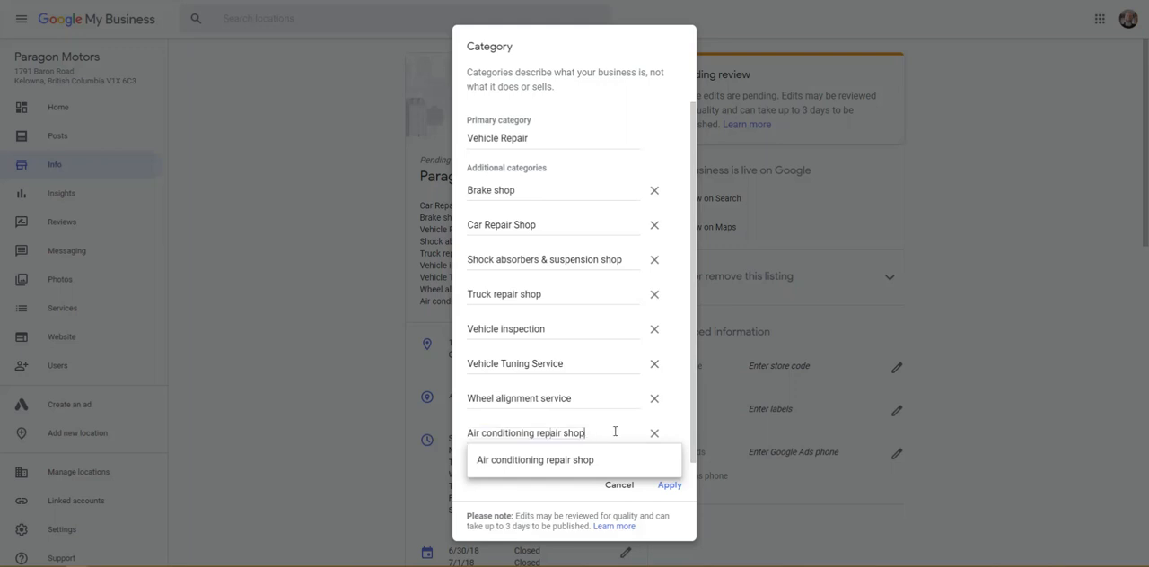
click(652, 435)
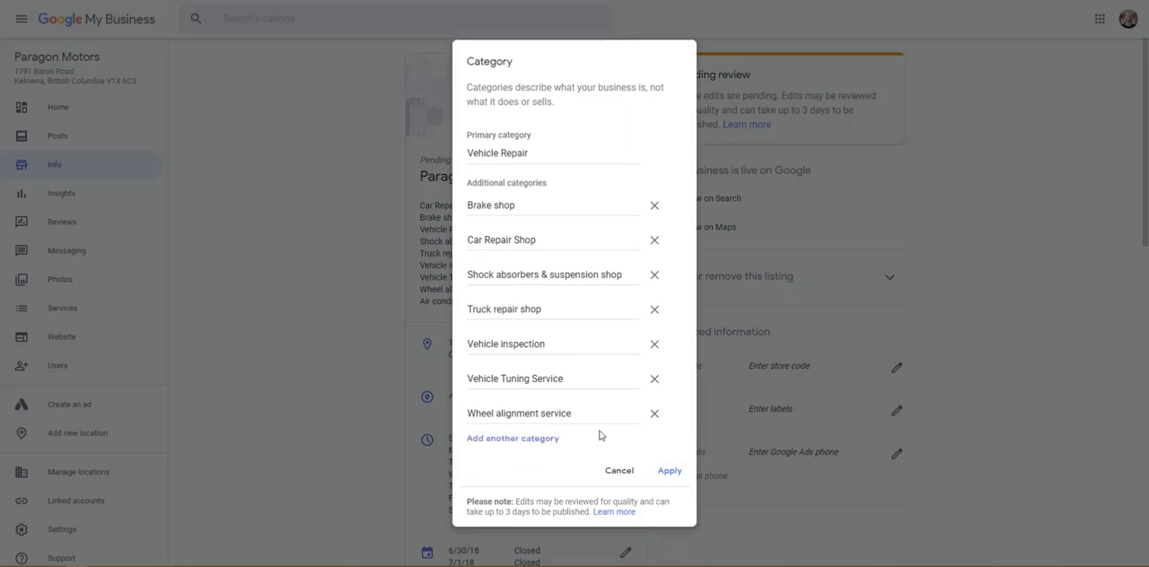
click(539, 440)
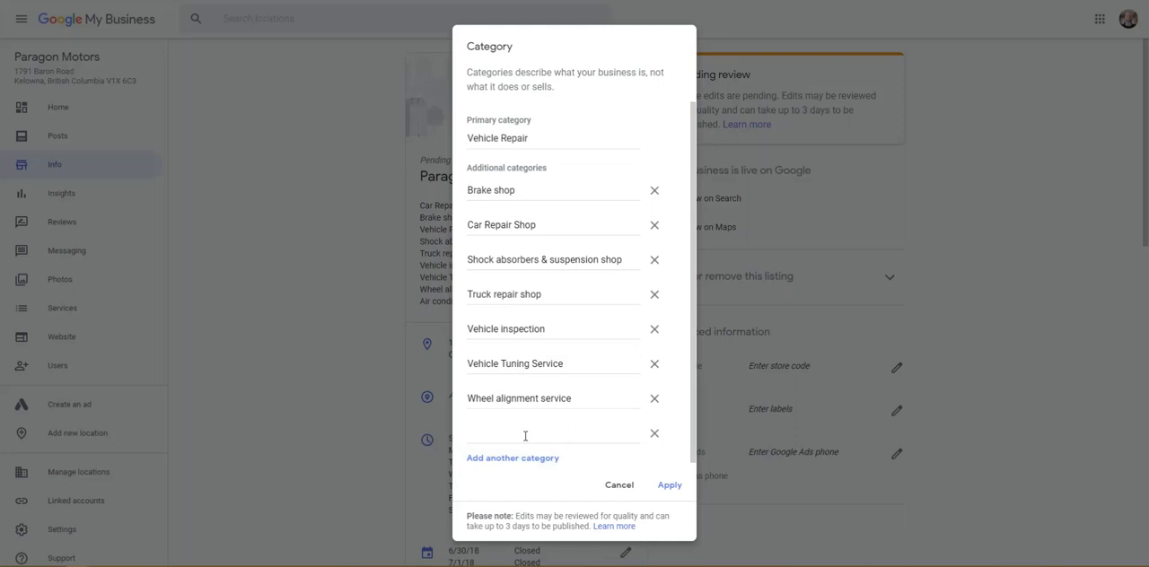
Step: Search the category options for "air condition" in the new additional category row
text(auto)
key(BackSpace)
key(BackSpace)
key(BackSpace)
key(BackSpace)
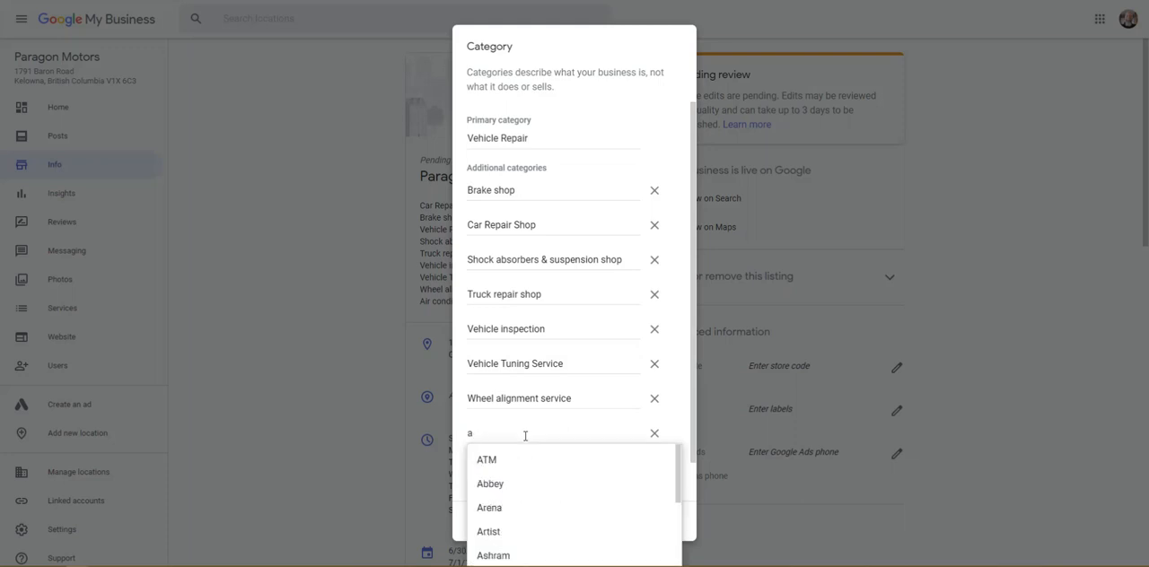
text(air con)
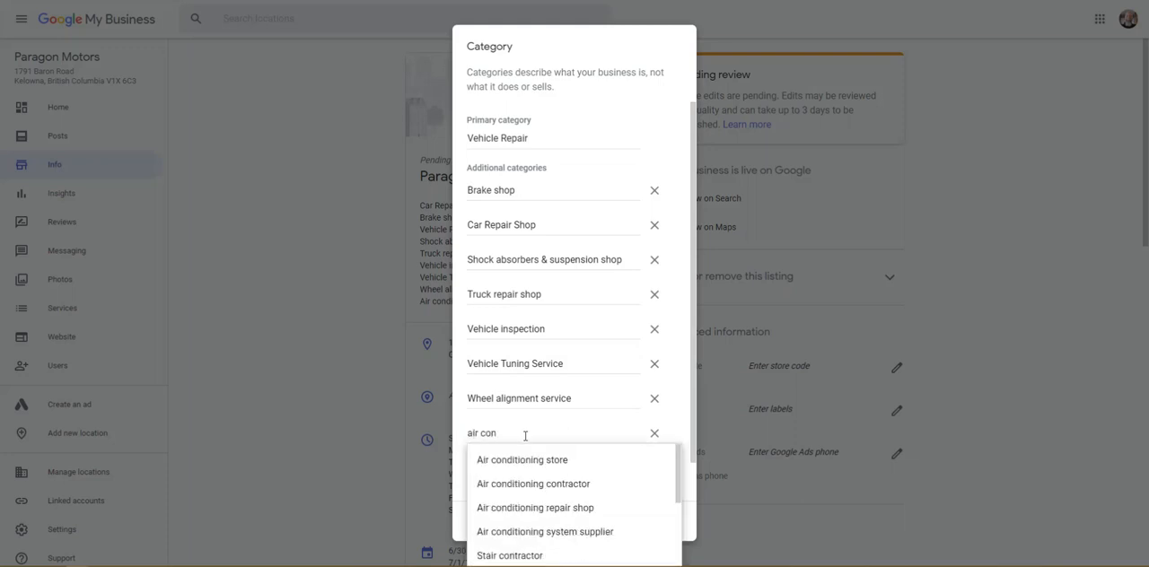
scroll(529, 484, down, 3)
scroll(530, 484, down, 2)
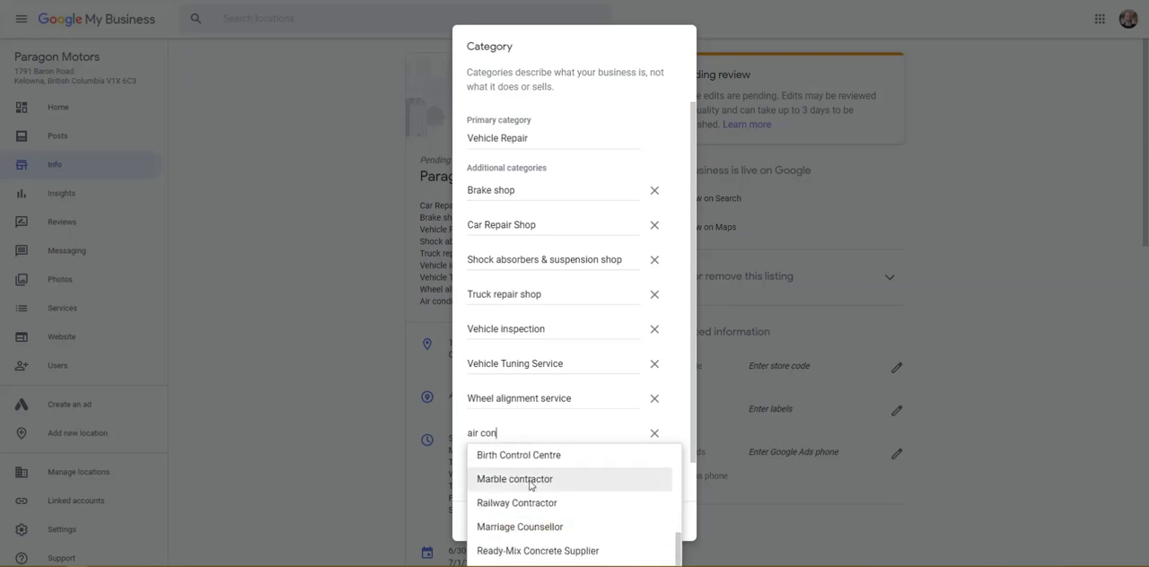
scroll(530, 485, up, 5)
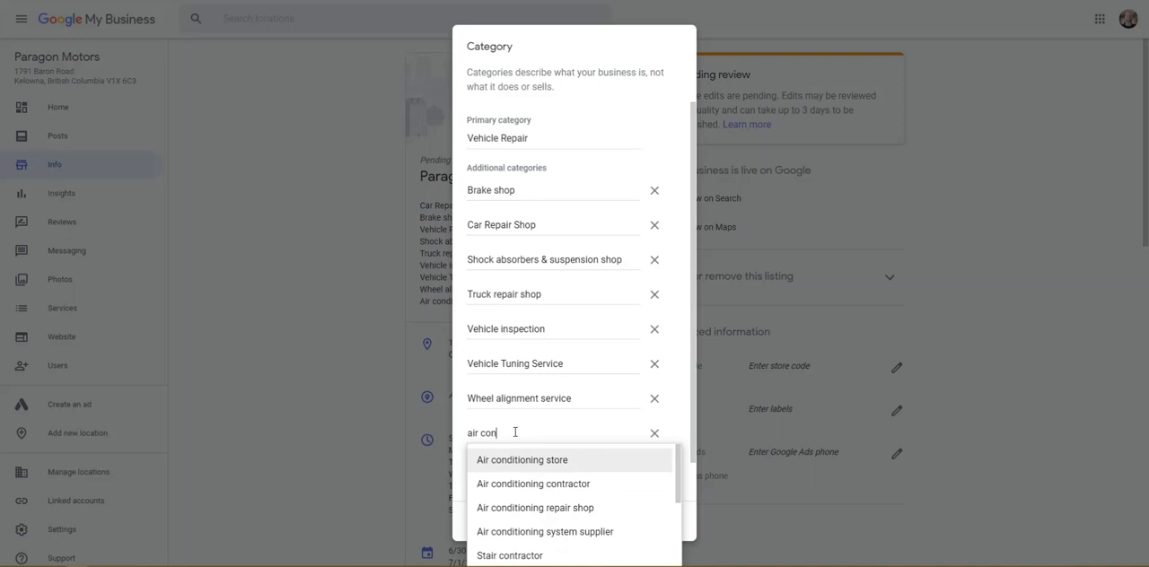
text(dition)
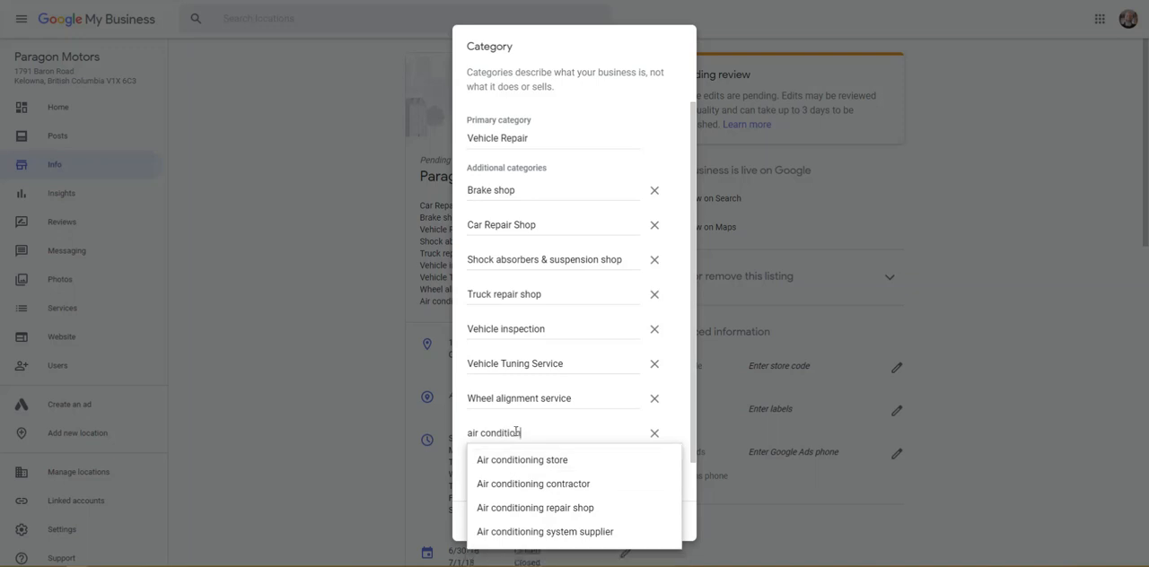
Step: Search for "auto" in the new row instead and choose Auto electrical service as the additional category
drag(522, 434, 465, 437)
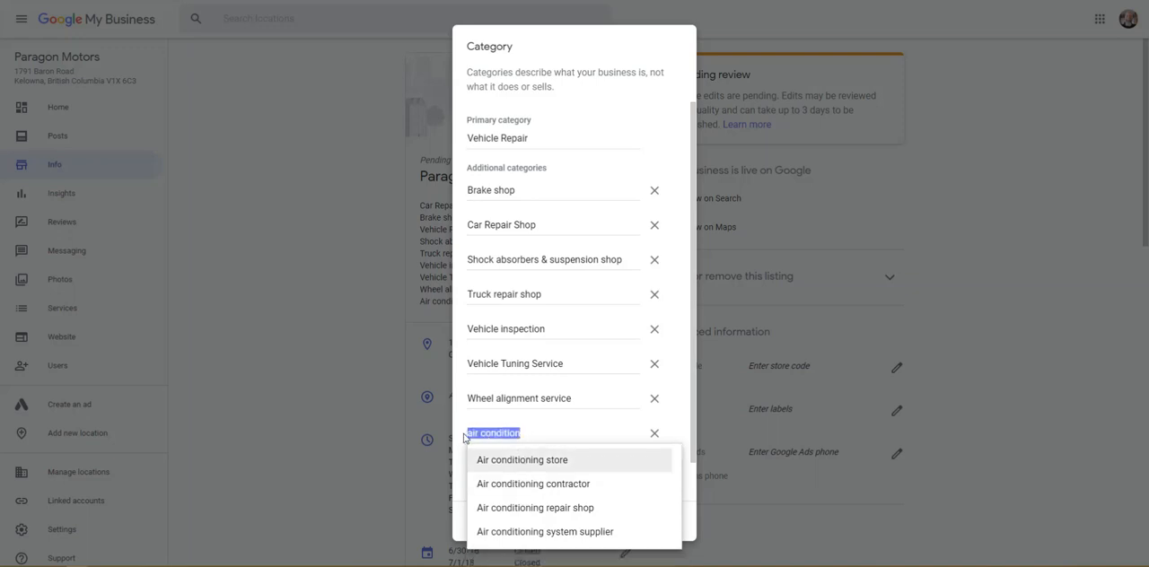
text(u)
key(BackSpace)
text(auto)
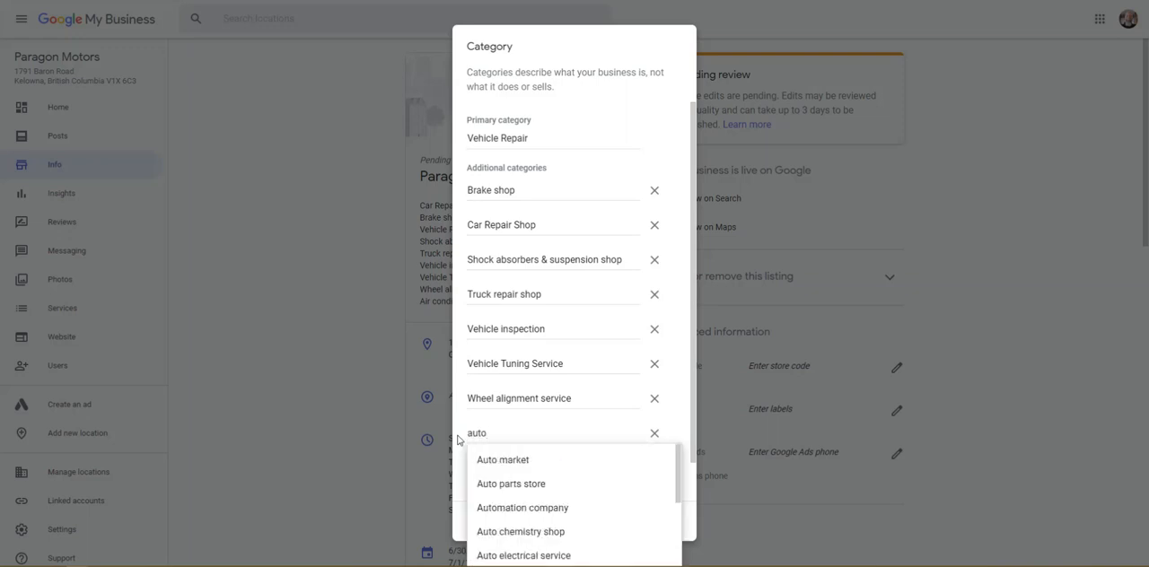
scroll(530, 493, down, 1)
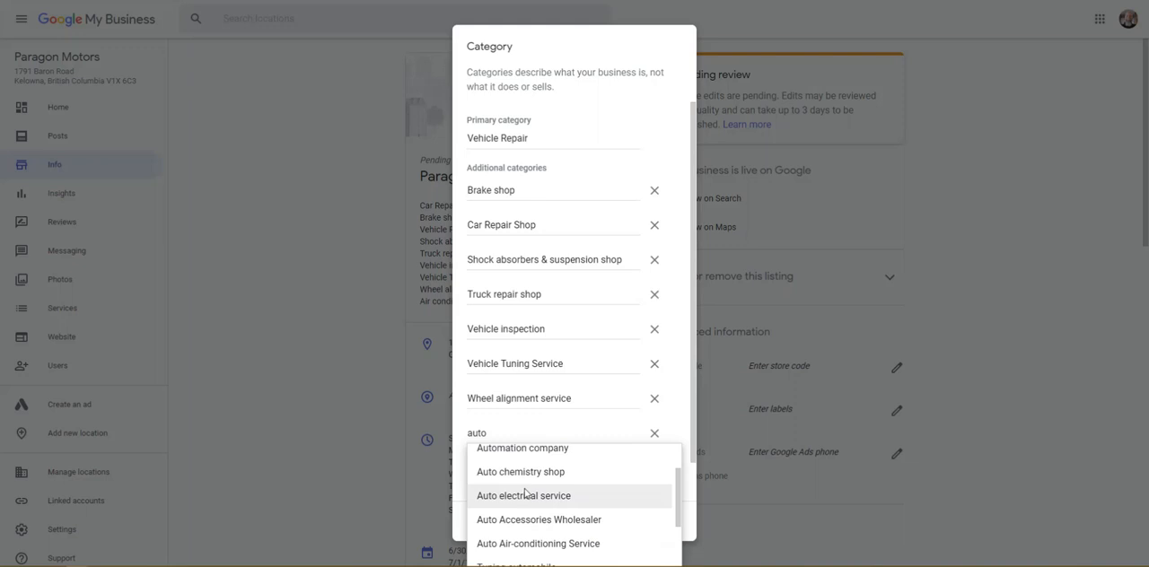
scroll(556, 492, up, 1)
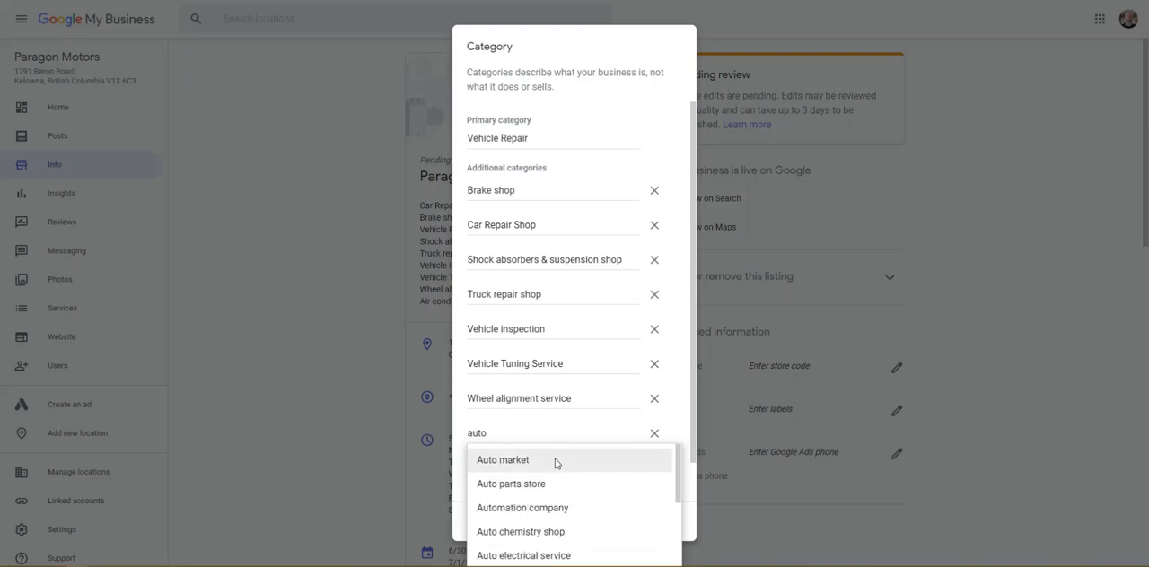
scroll(557, 502, down, 1)
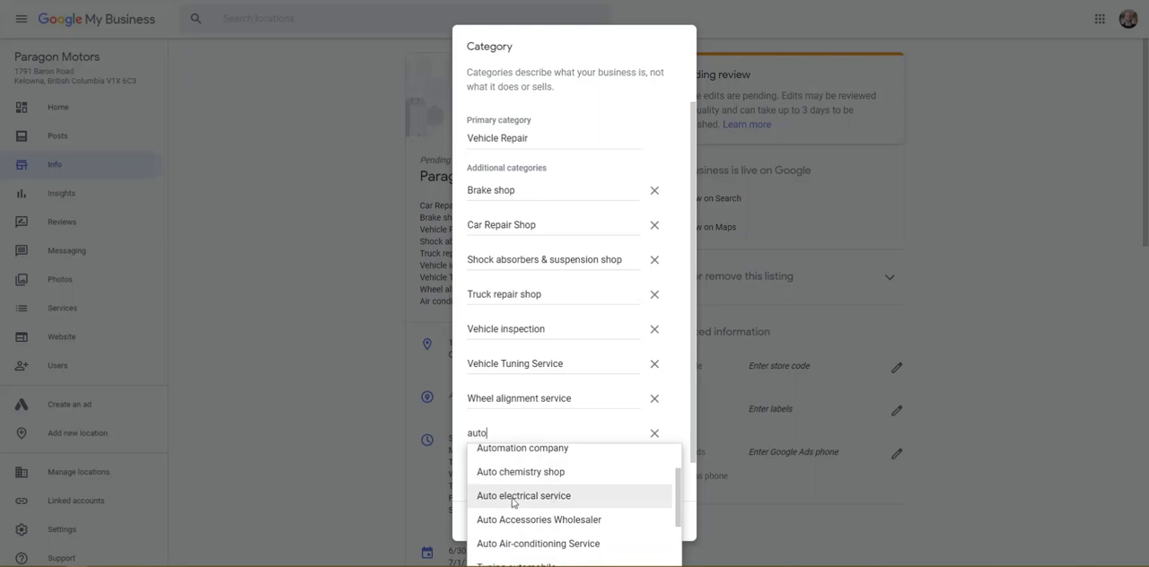
click(513, 501)
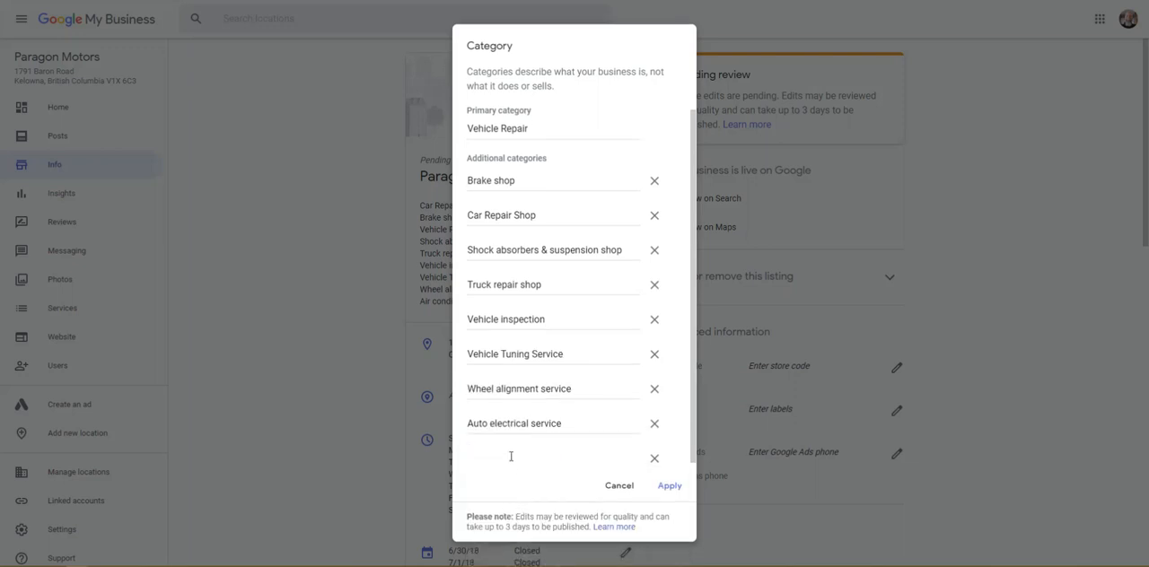
Step: Add Auto Air-conditioning Service as a further additional category and apply the category changes
text(auto)
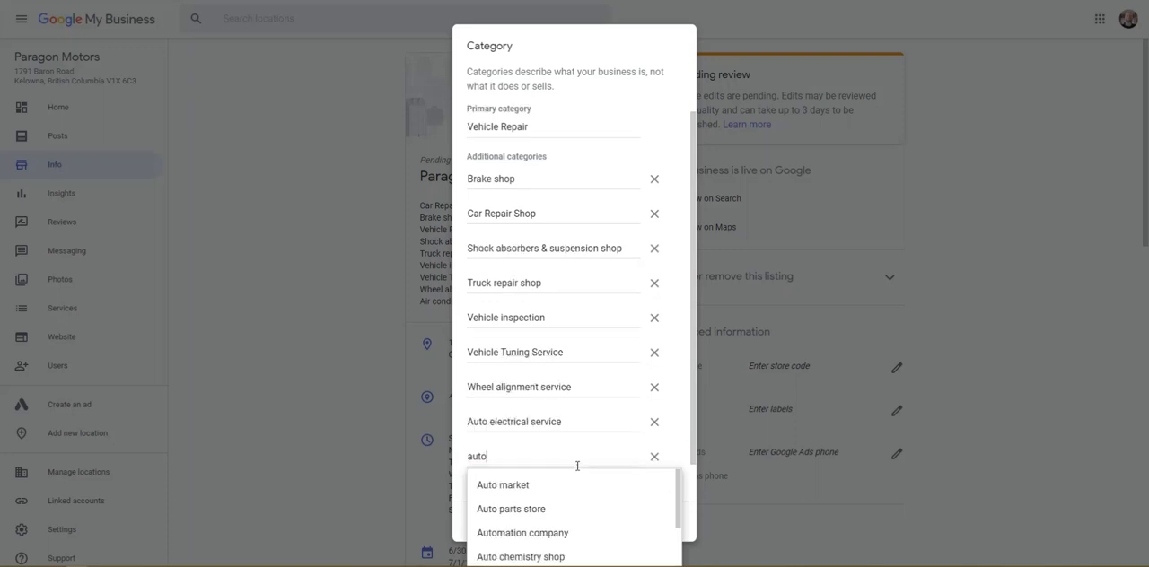
scroll(574, 499, down, 2)
scroll(574, 505, down, 2)
scroll(574, 505, up, 2)
scroll(574, 504, down, 2)
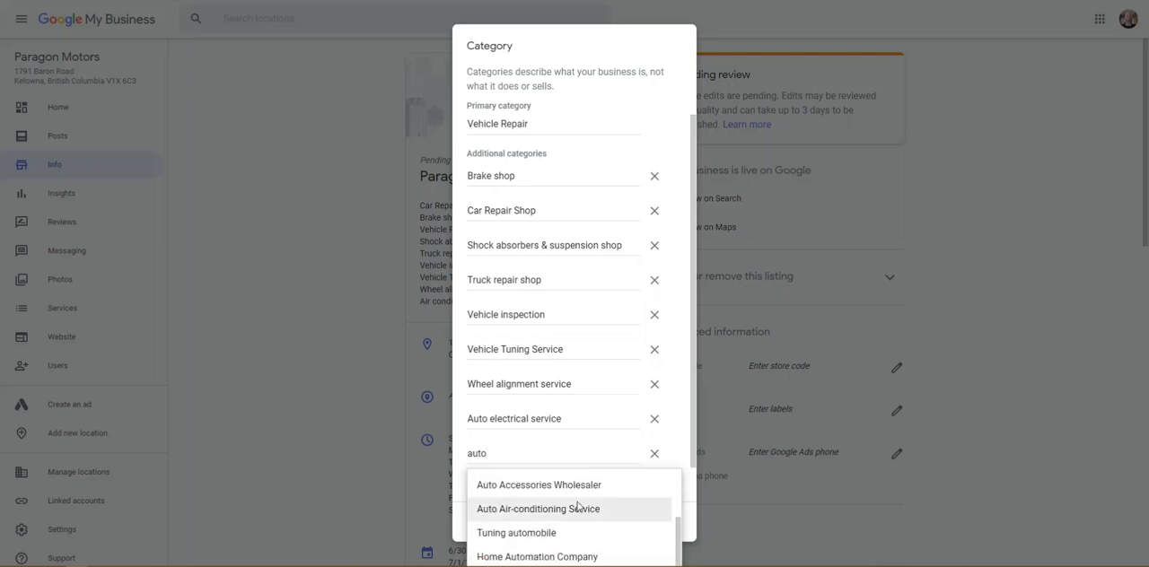
click(551, 511)
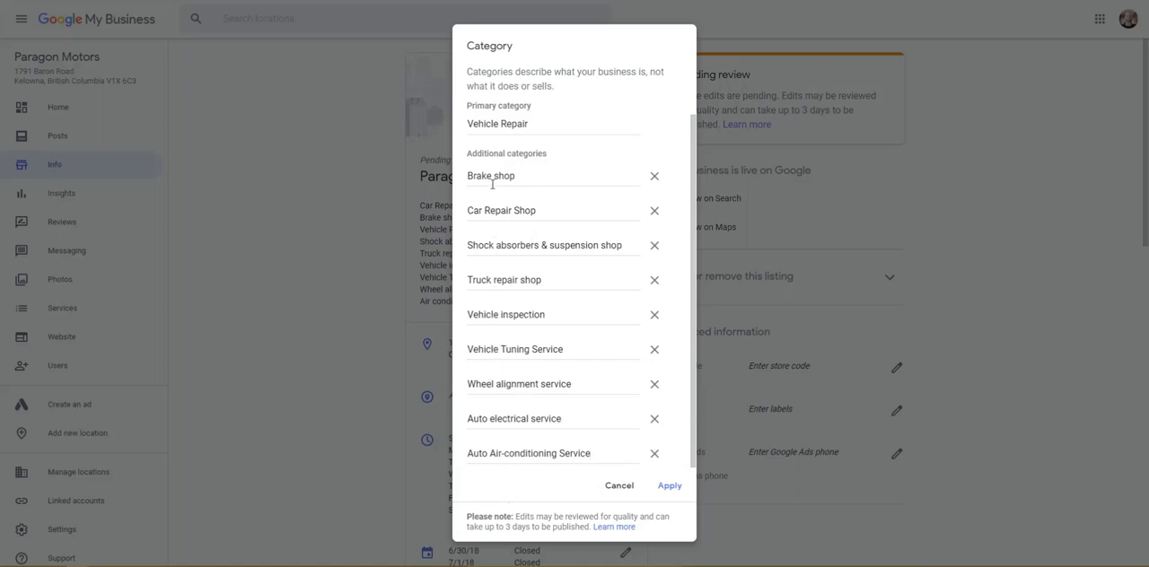
click(673, 488)
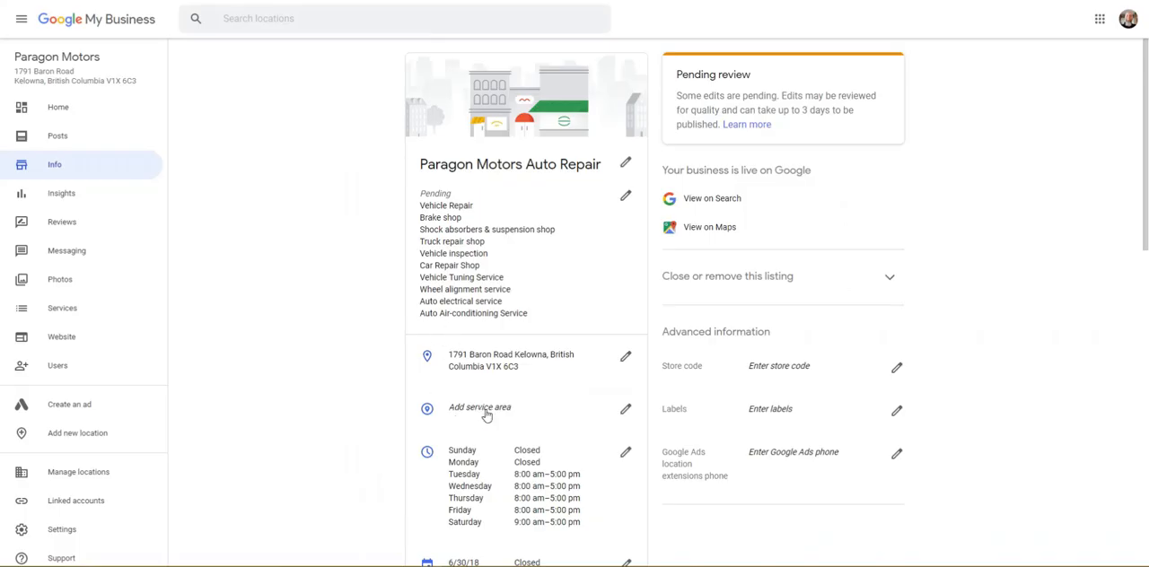
Step: Open the listing's service area for editing and add Kelowna, BC, Canada as a service area
click(626, 408)
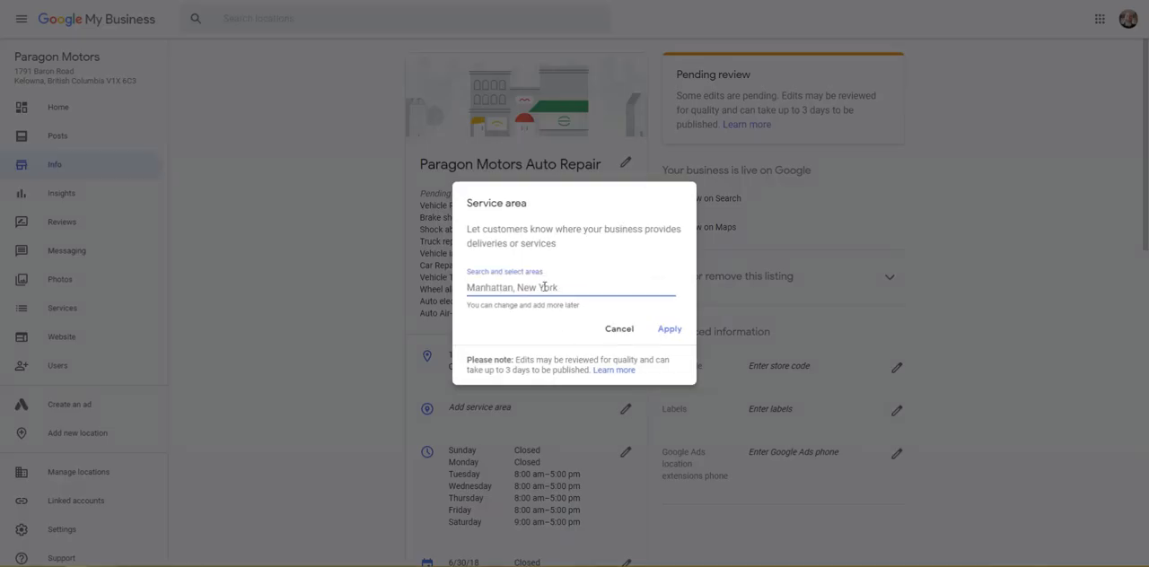
text(kelown)
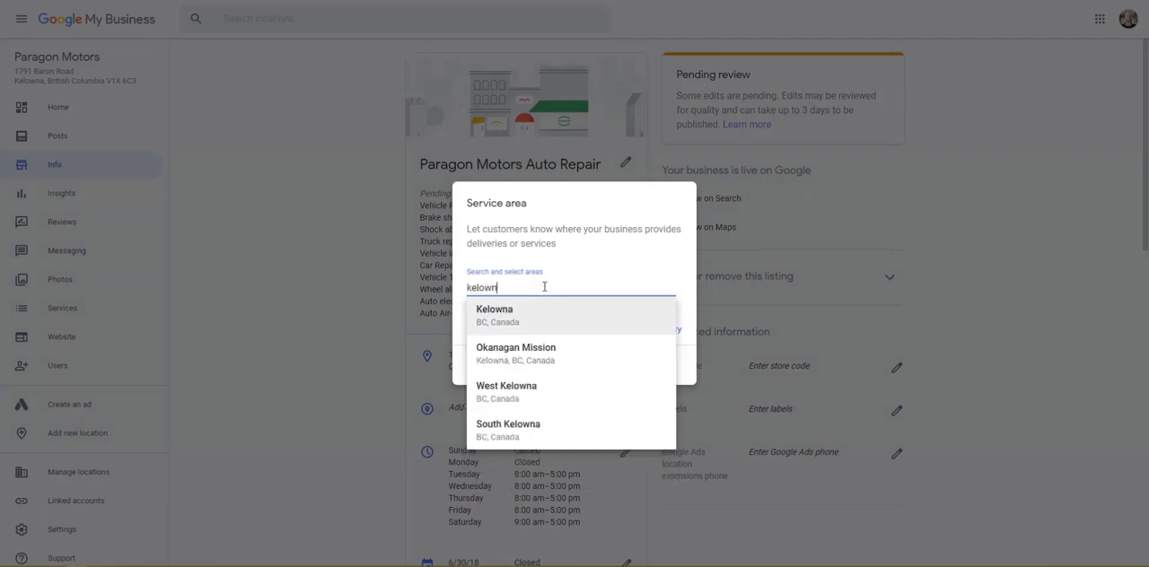
click(538, 316)
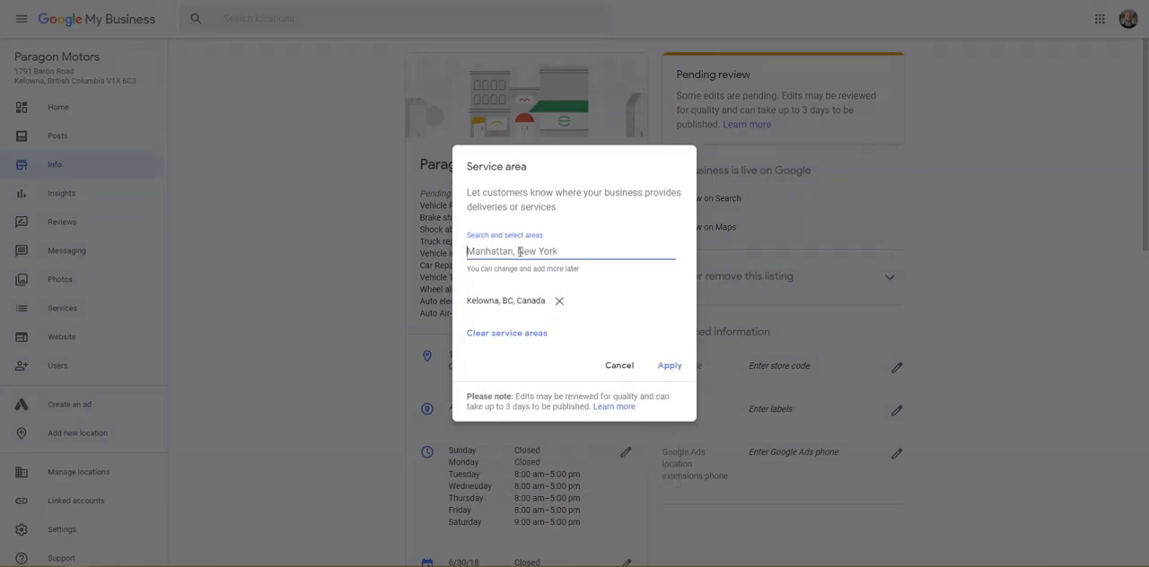
Step: Try to add the Kelowna postal area V1X as a service area, and clear the search text
text(v1)
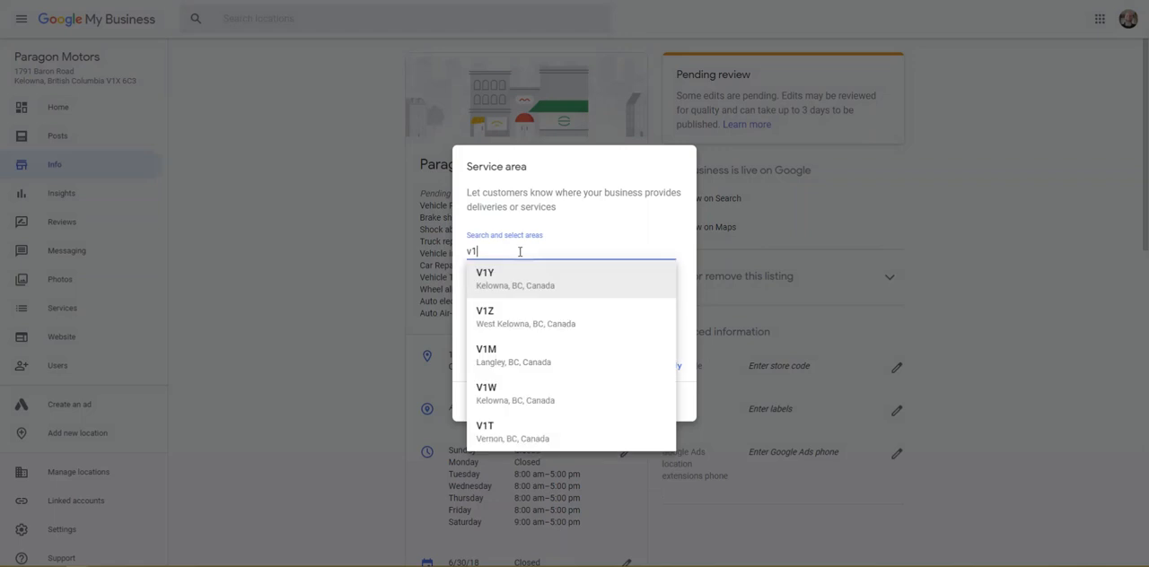
text(x)
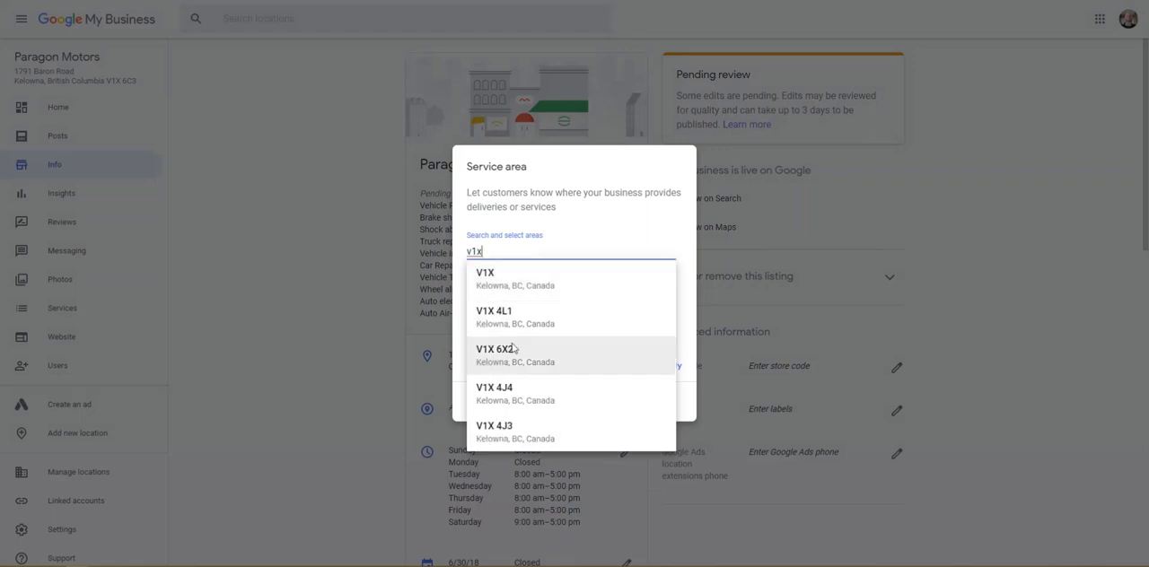
click(539, 278)
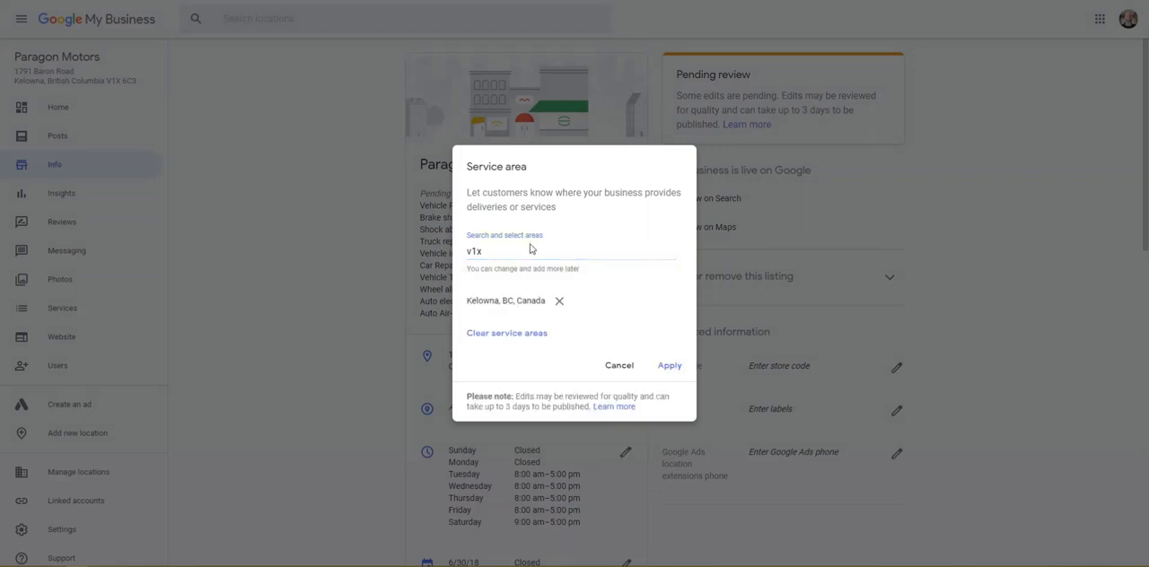
click(494, 253)
key(BackSpace)
key(BackSpace)
key(BackSpace)
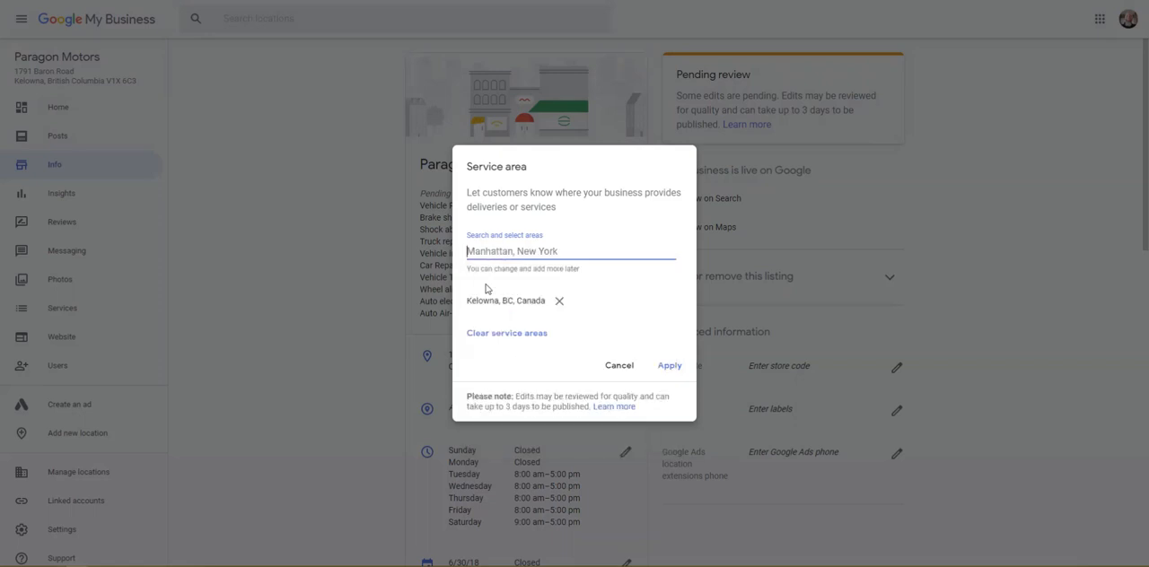
Step: Add Rutland in Kelowna, BC, Canada as a second service area and apply the service area changes
text(rutlan)
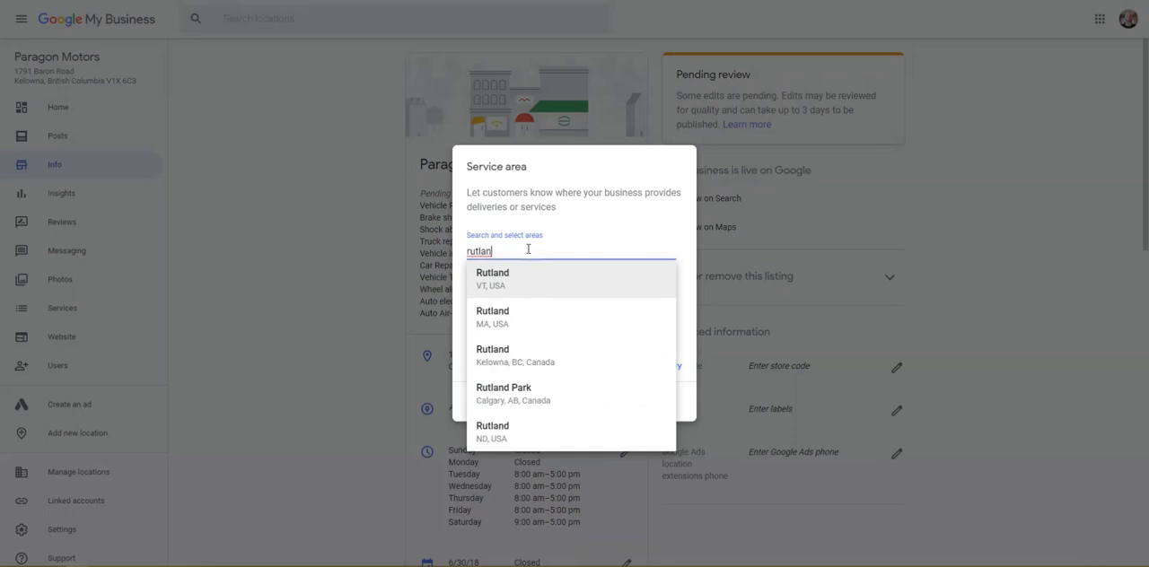
click(510, 358)
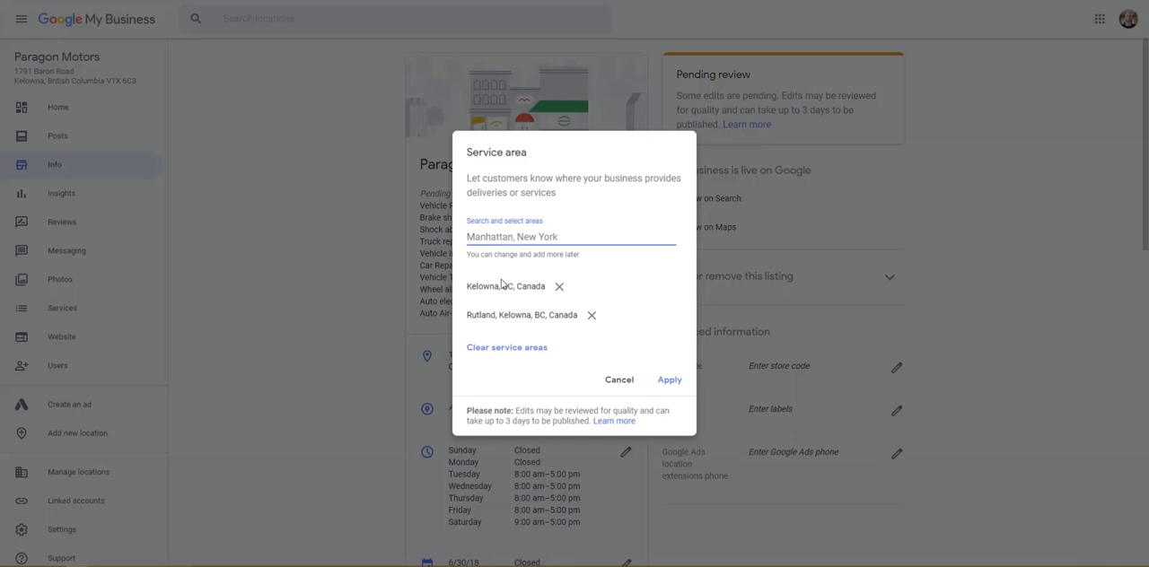
click(668, 380)
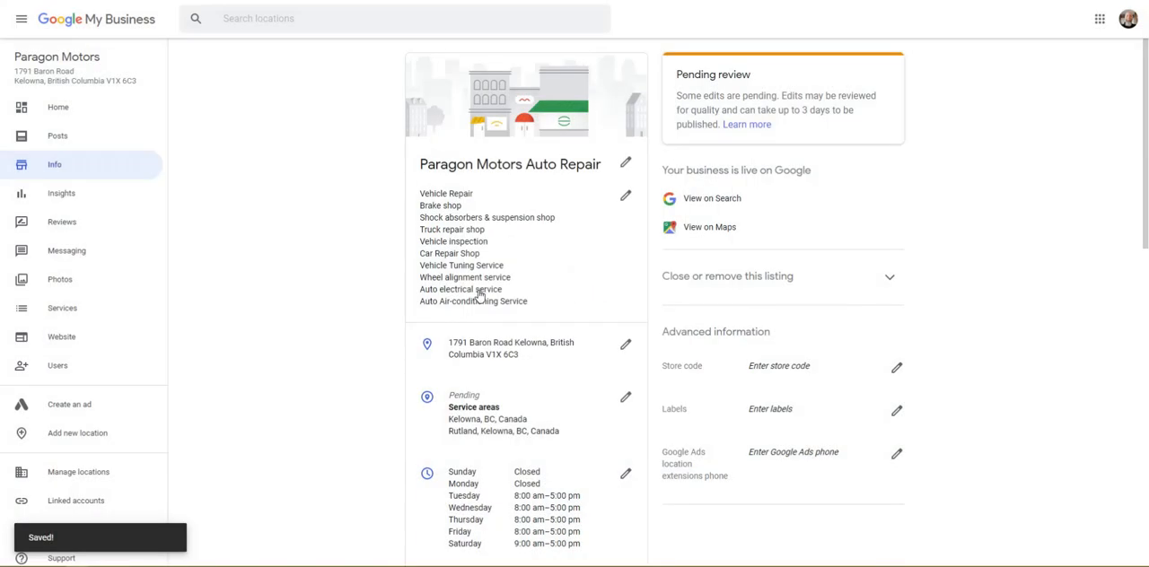
Step: Review the listing's regular weekly opening hours and close them without making changes
scroll(510, 377, down, 2)
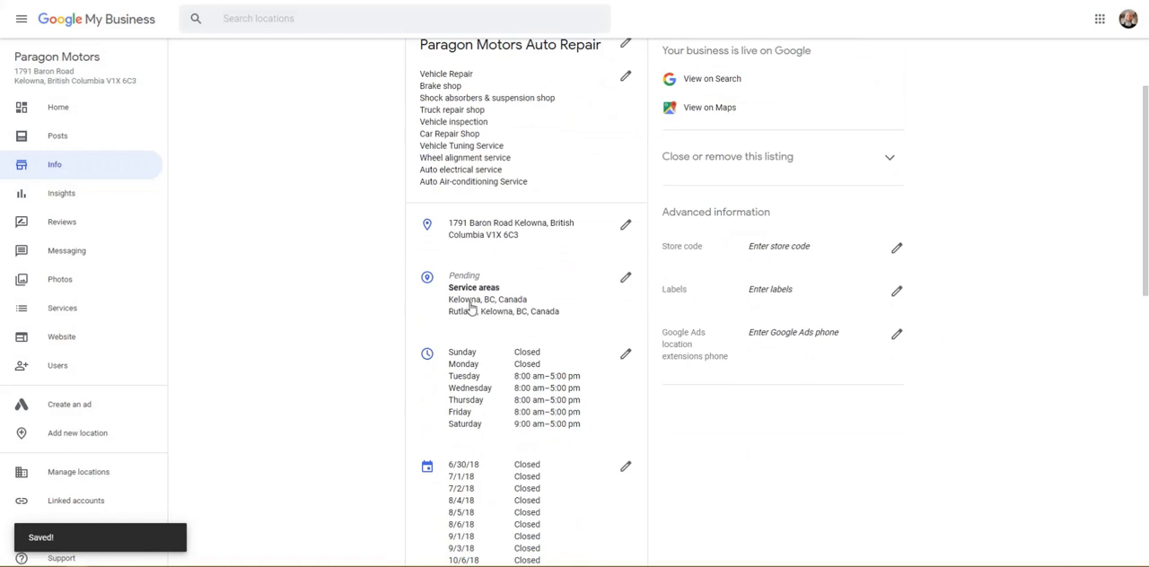
click(625, 357)
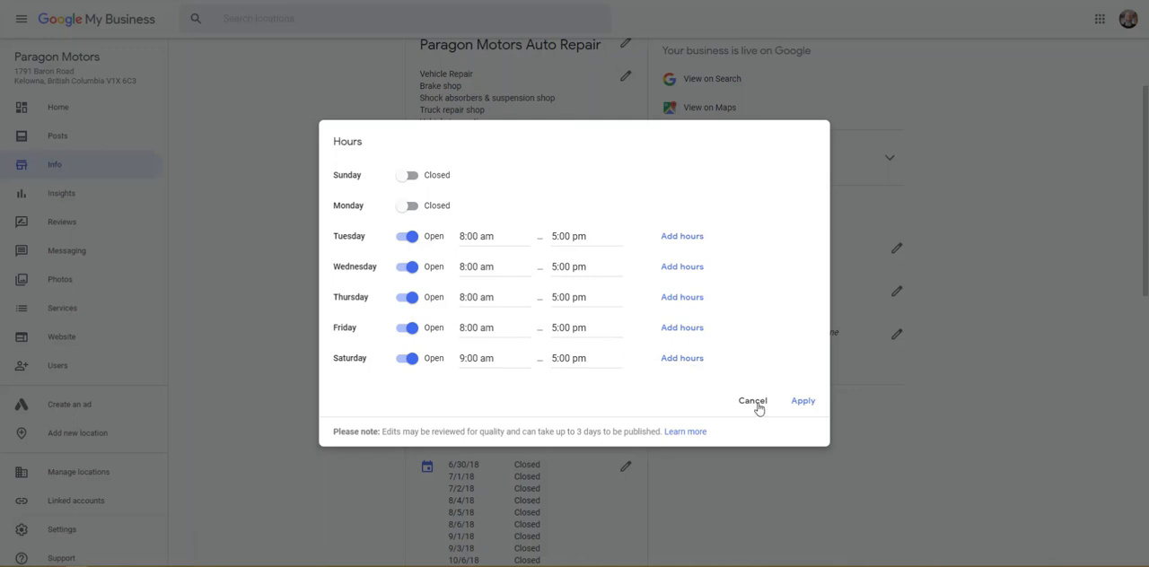
click(757, 405)
Step: Examine the special hours entries, trying the date picker and open/closed switch for 6/30/18, and leave without saving
scroll(716, 399, down, 1)
scroll(716, 399, down, 2)
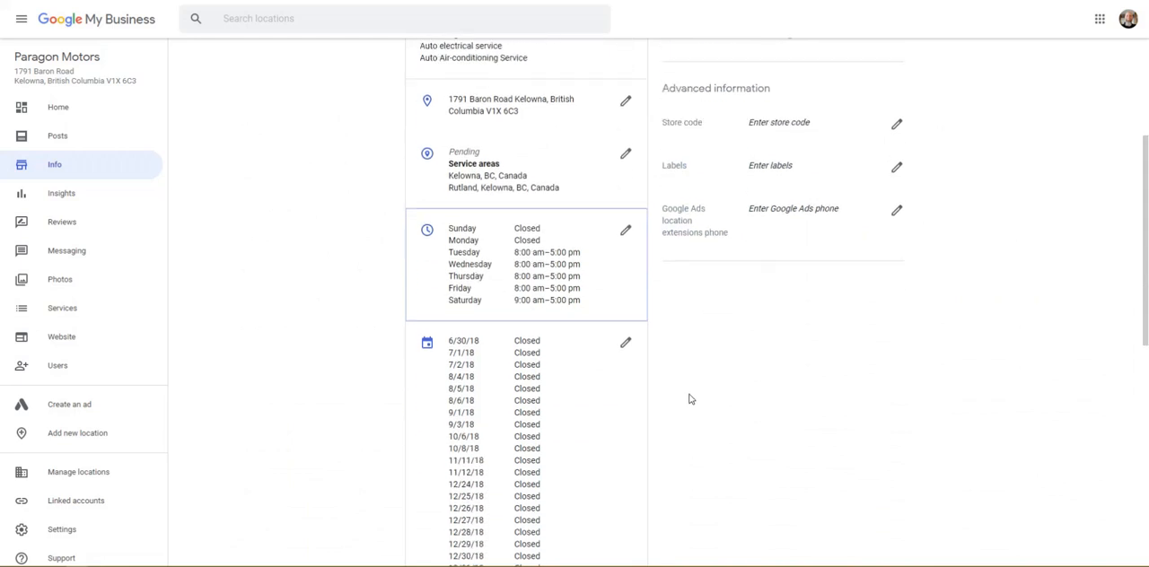
scroll(472, 324, down, 2)
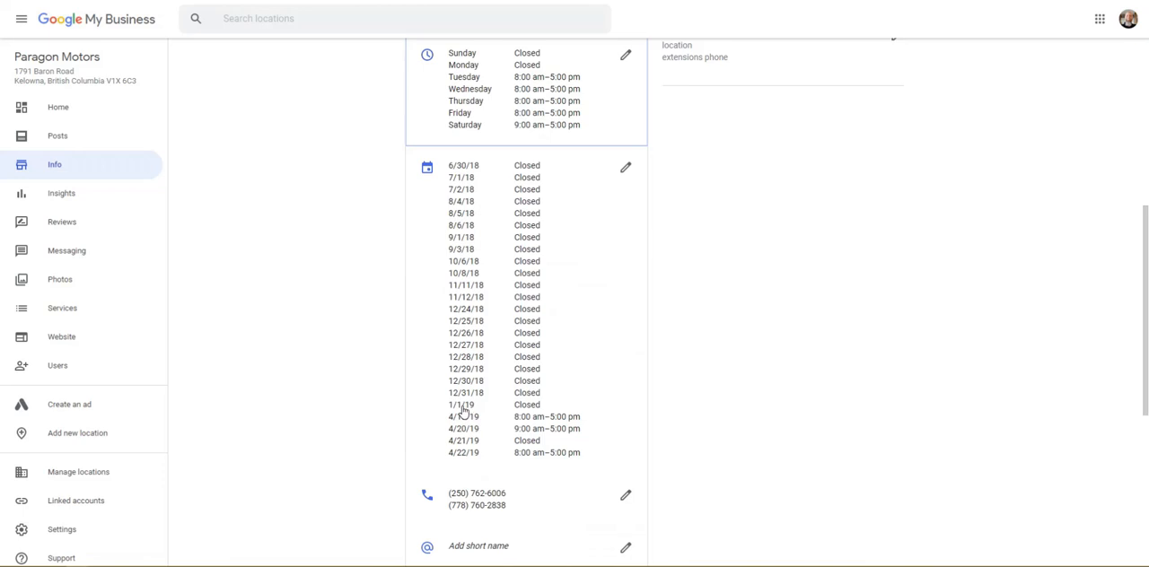
click(626, 170)
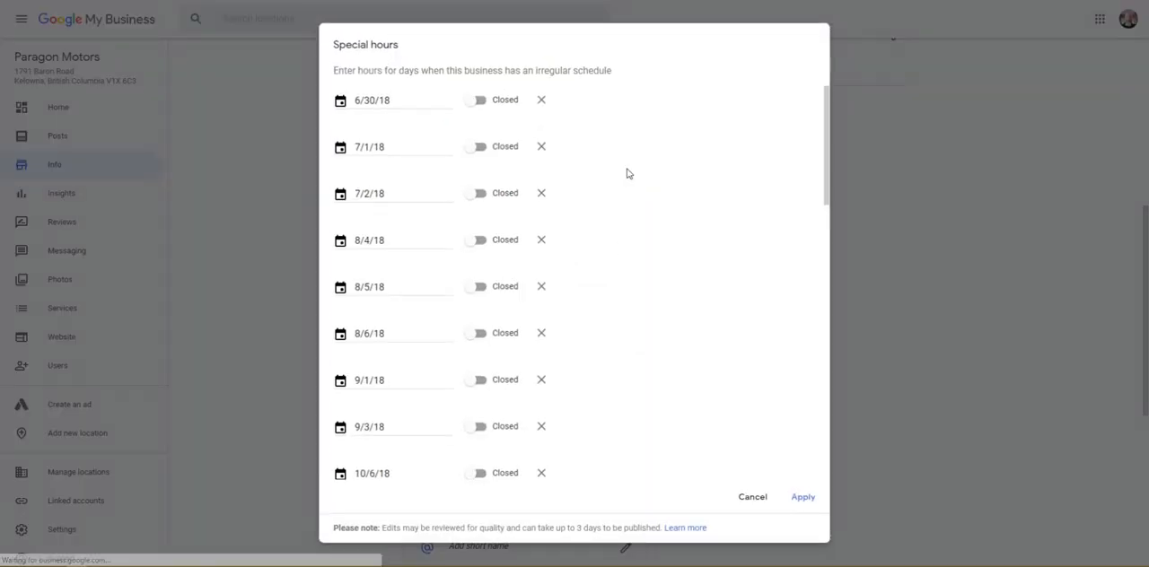
click(375, 99)
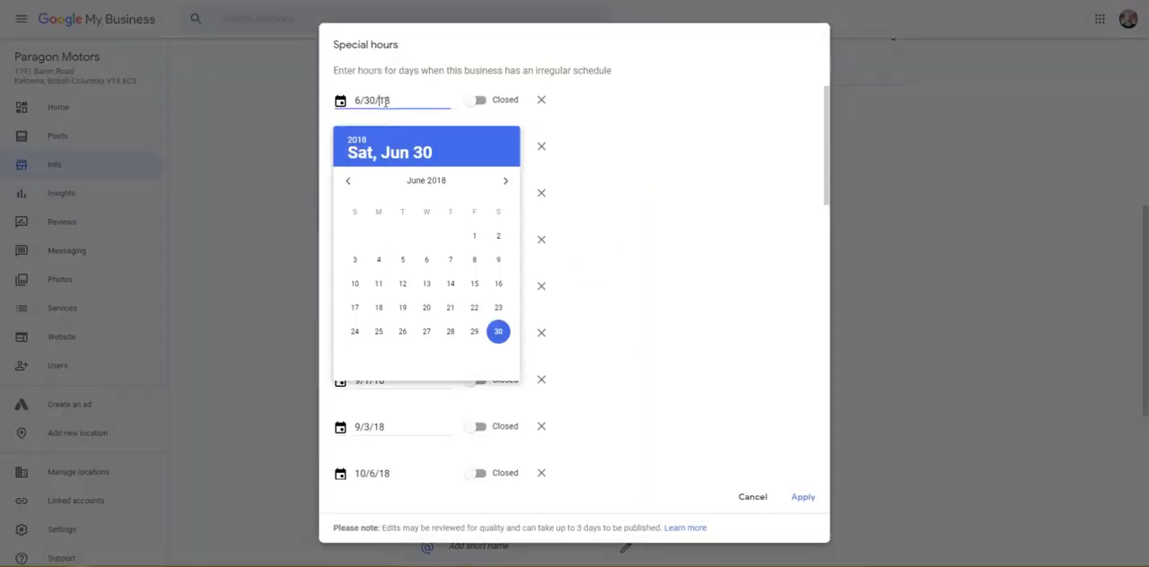
click(675, 186)
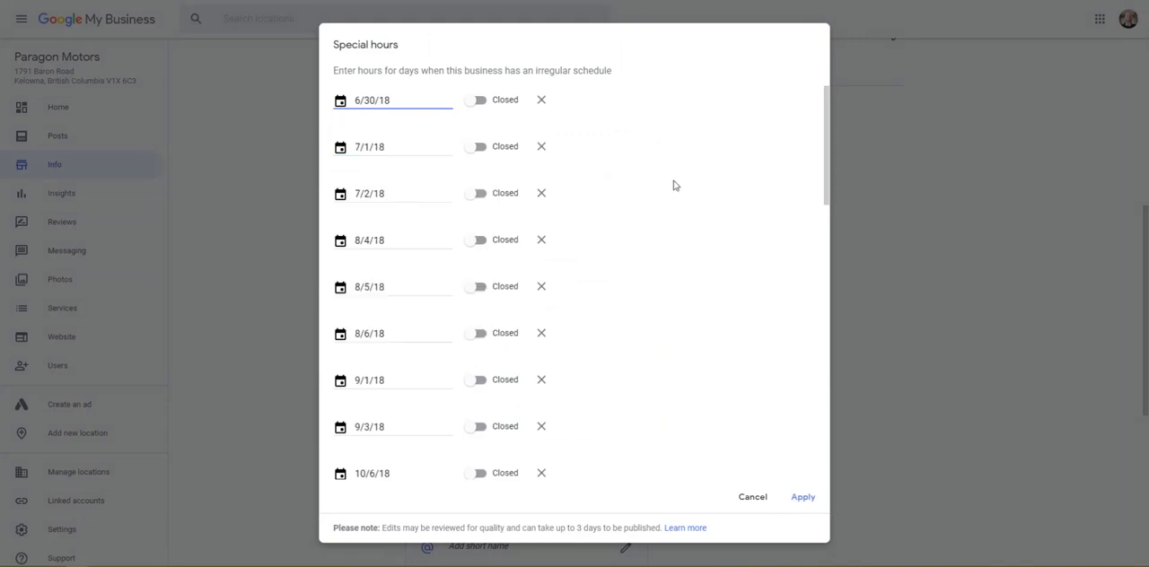
click(476, 101)
click(473, 101)
scroll(543, 321, down, 3)
scroll(543, 321, down, 5)
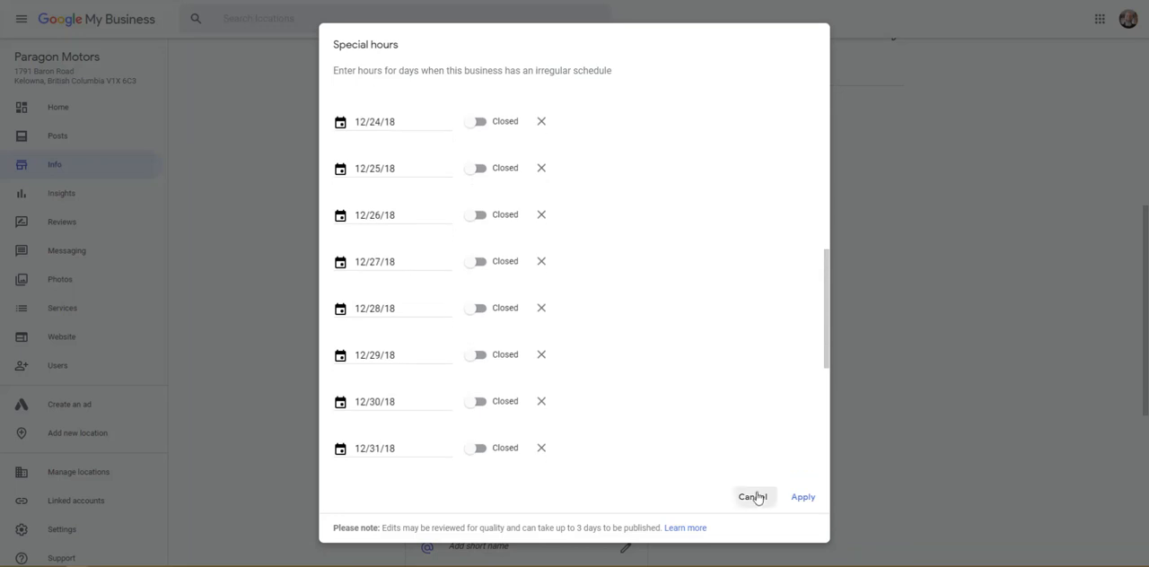
click(752, 496)
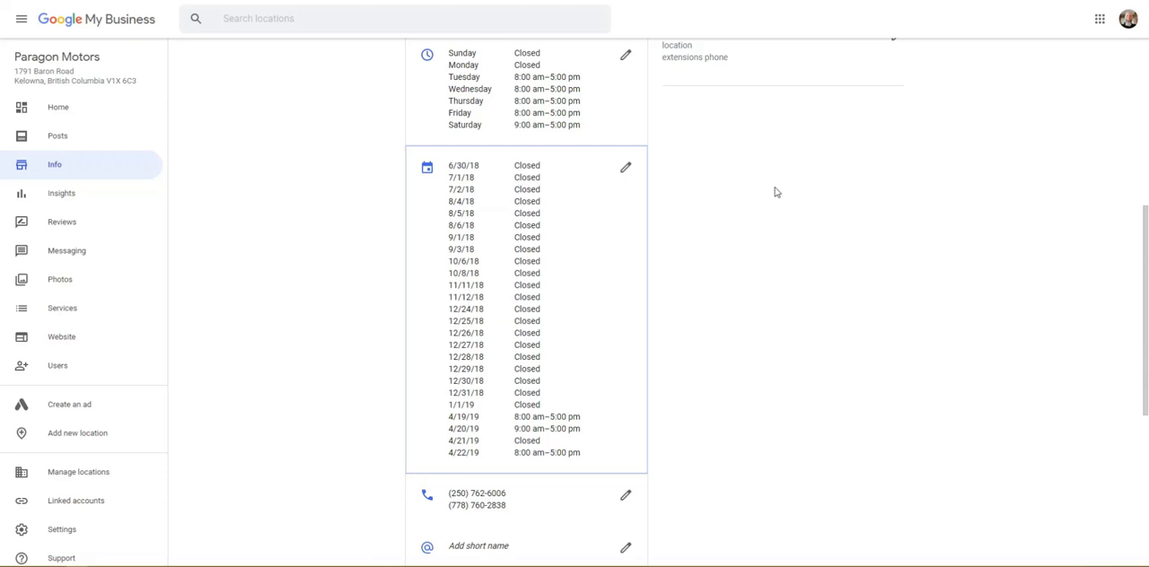
Step: Remove the additional phone number from the listing, keeping only the primary phone, and apply the change
scroll(491, 296, down, 2)
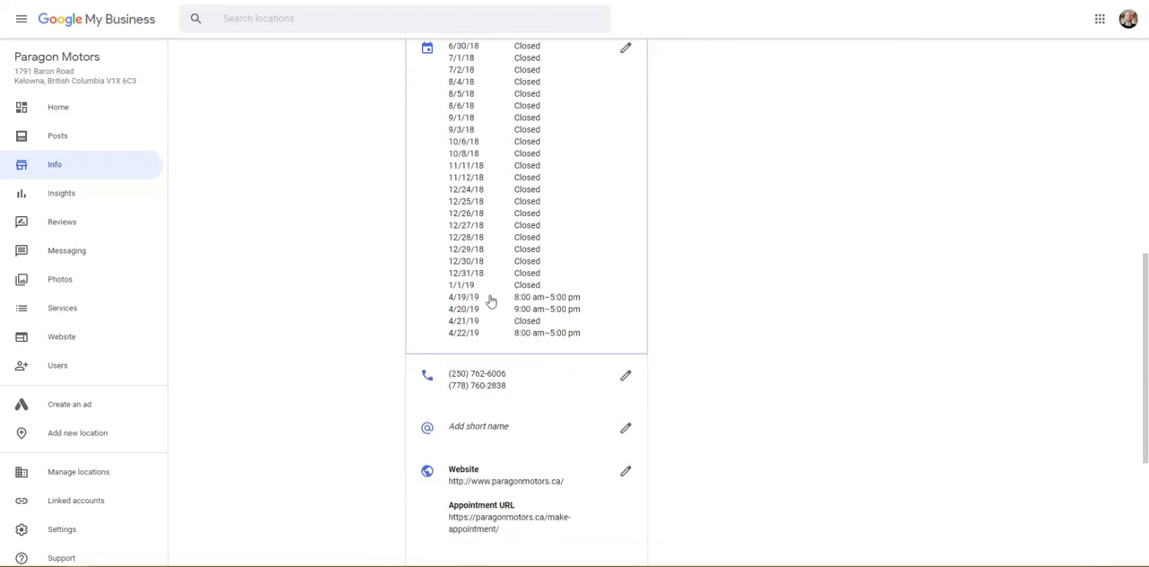
click(625, 375)
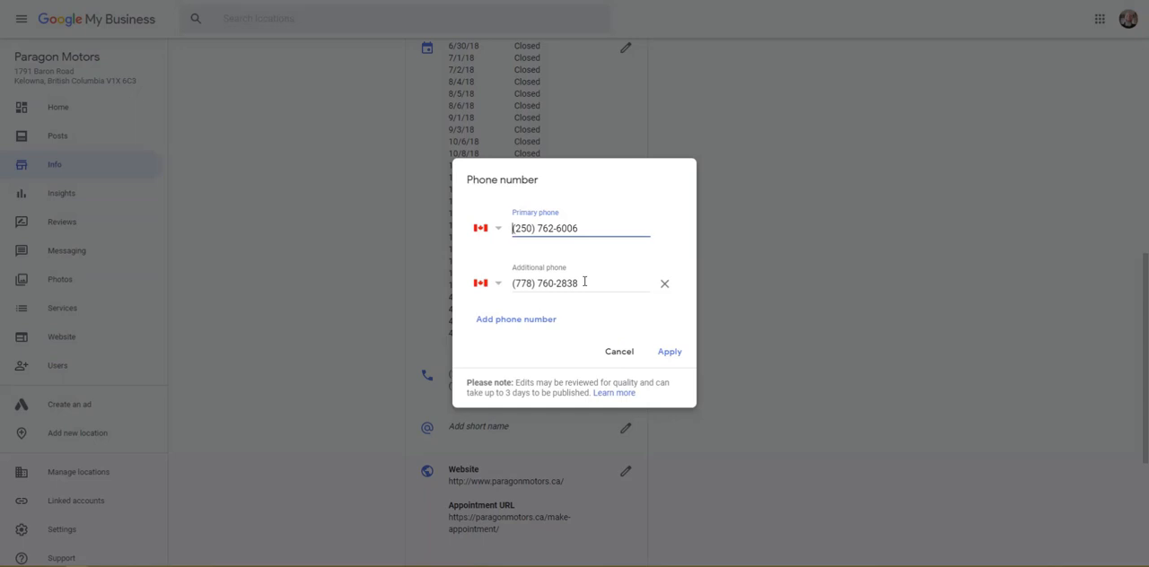
click(665, 286)
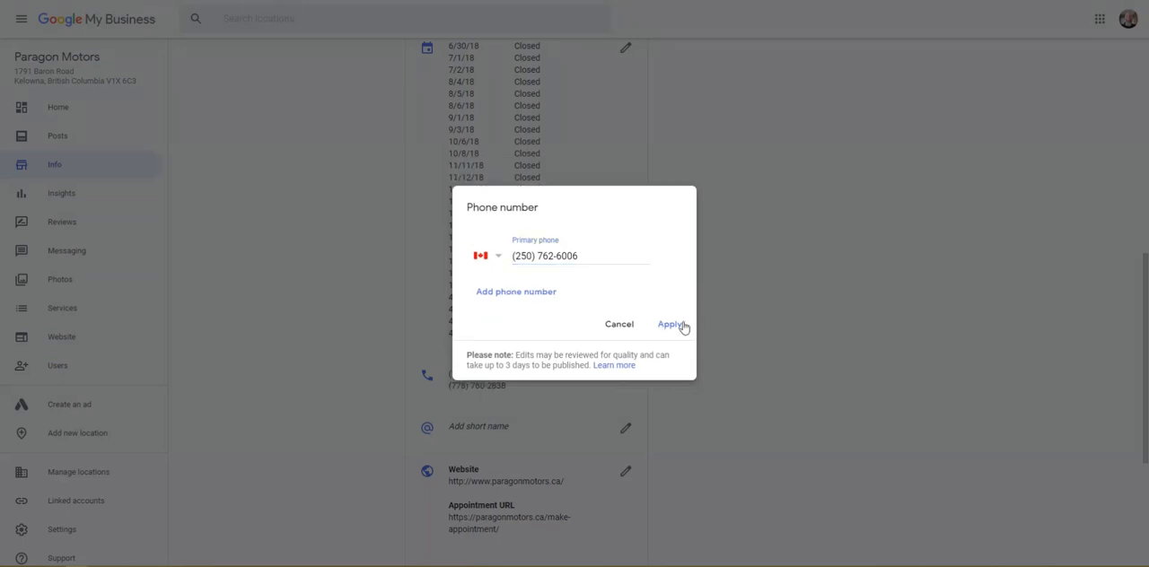
click(679, 326)
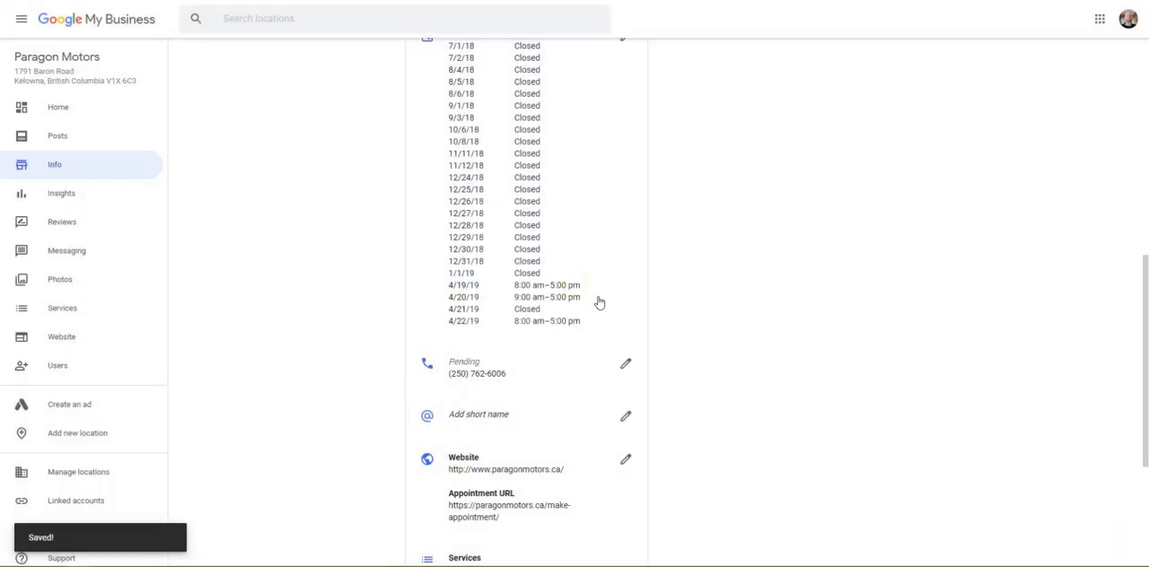
Step: Set the profile short name to ParagonMotors and apply it
scroll(526, 269, down, 2)
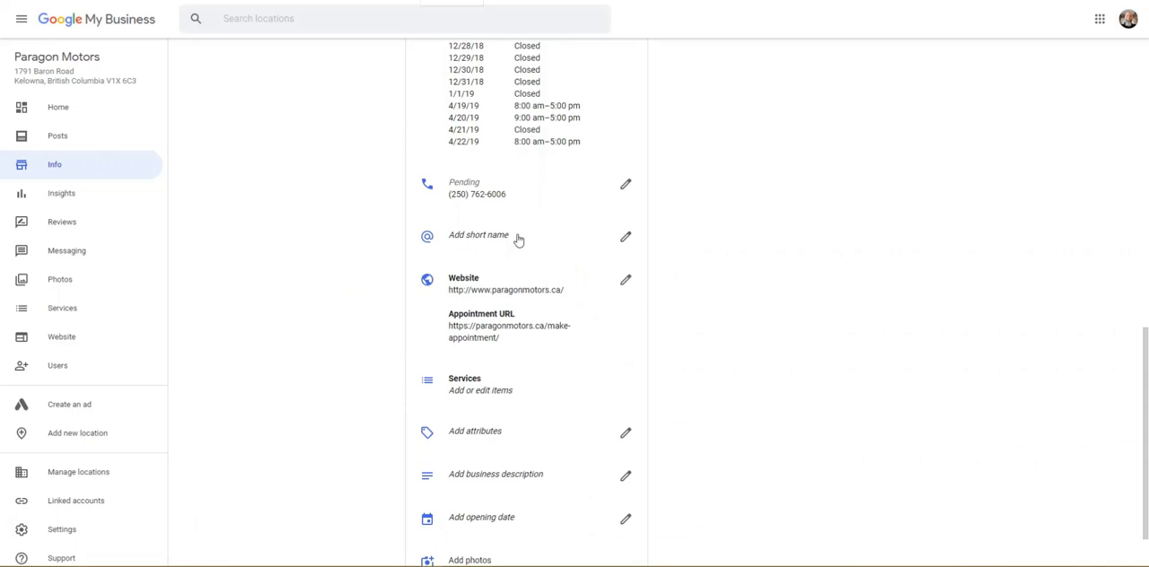
click(623, 239)
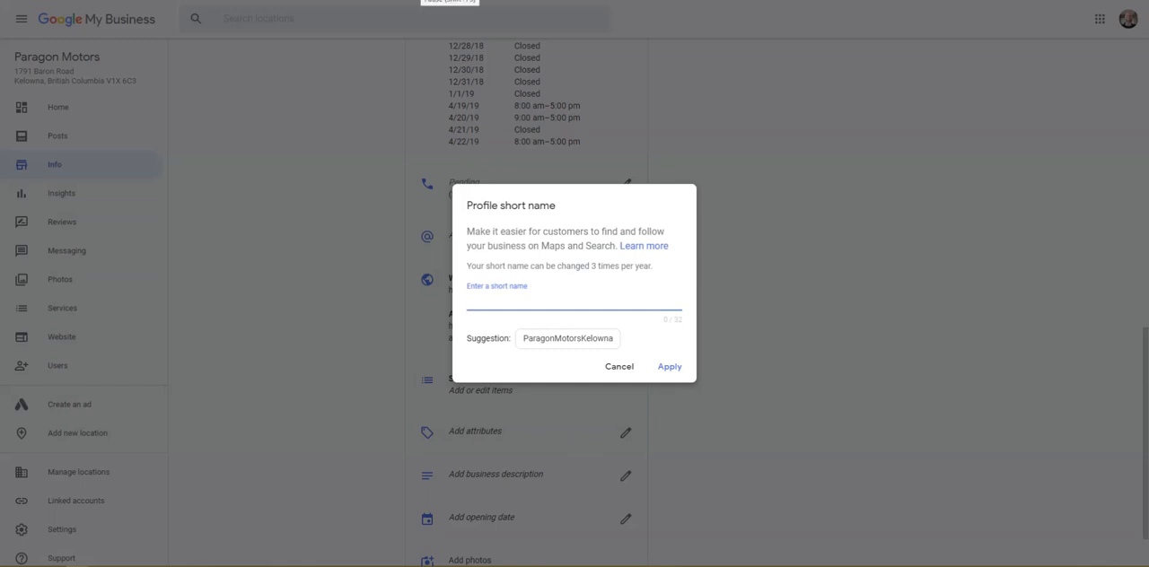
click(503, 301)
text(ParagonMotors)
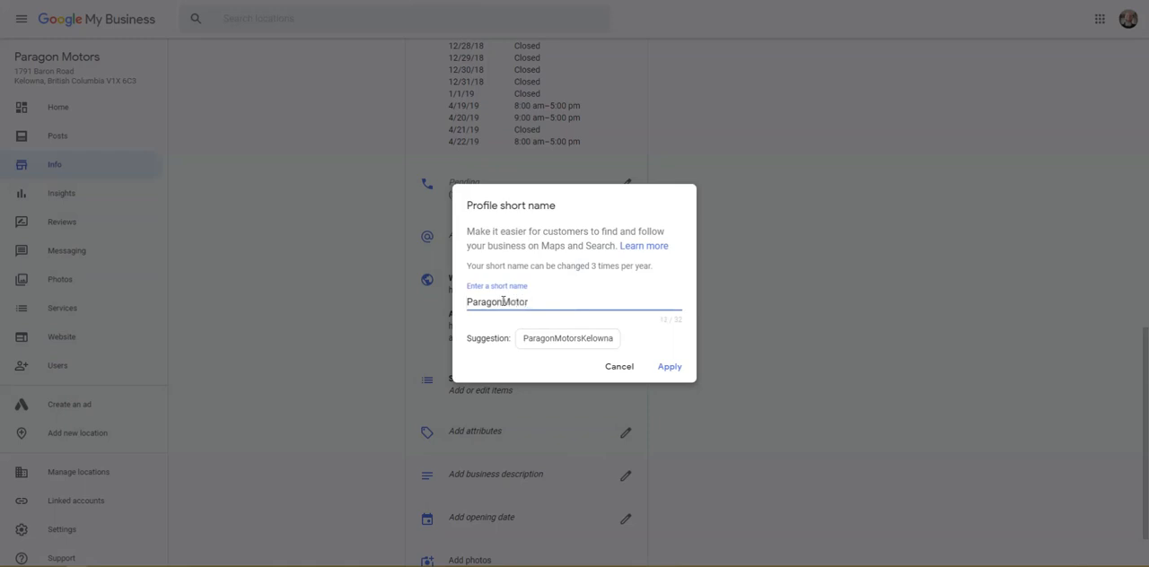
click(669, 367)
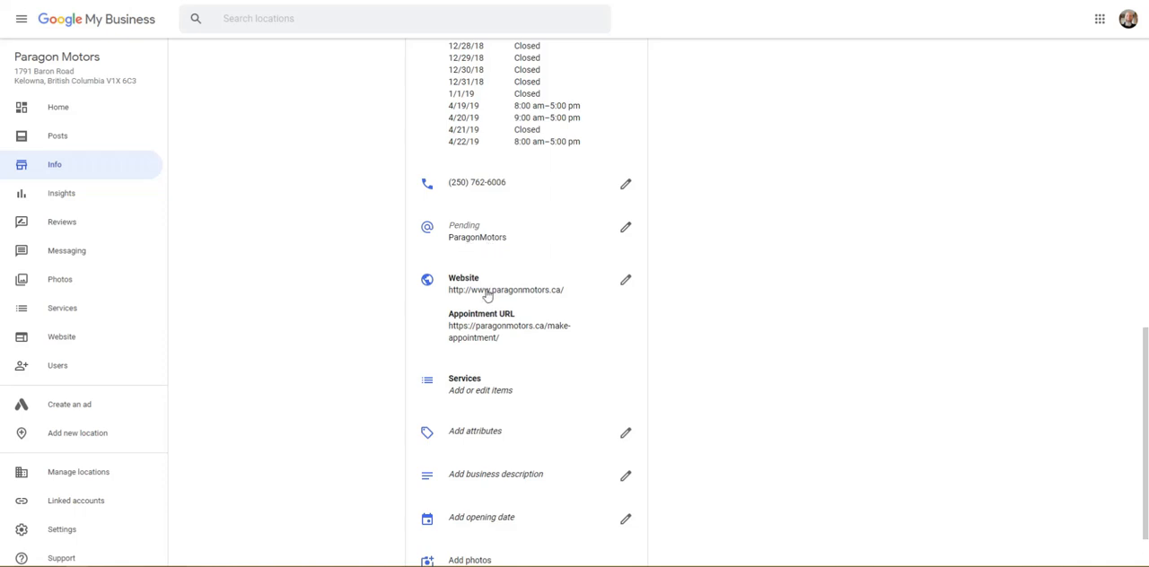
click(625, 283)
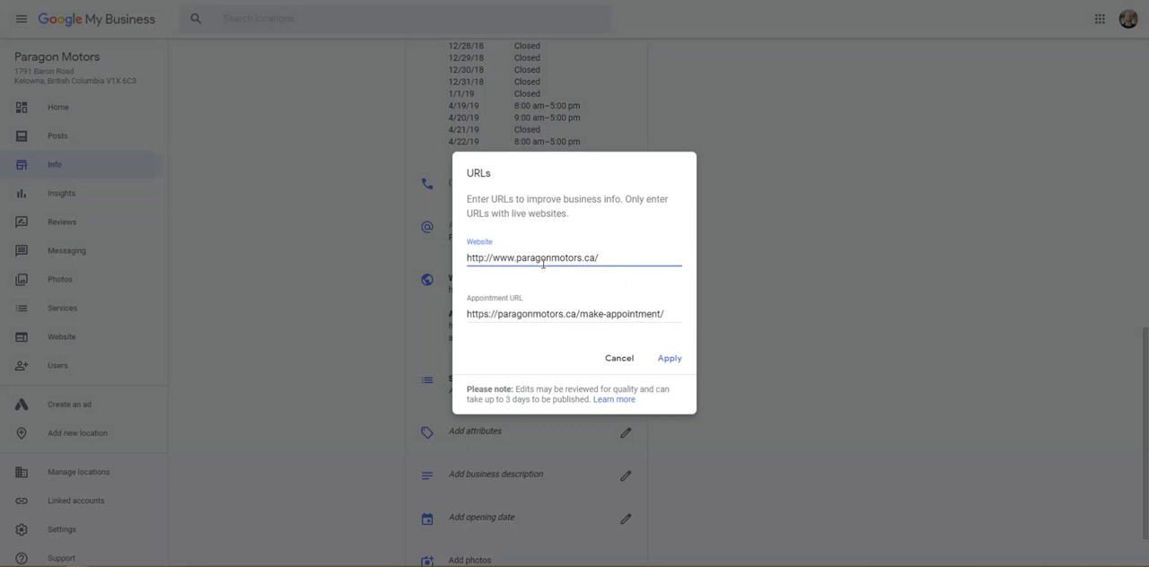
drag(600, 258, 468, 259)
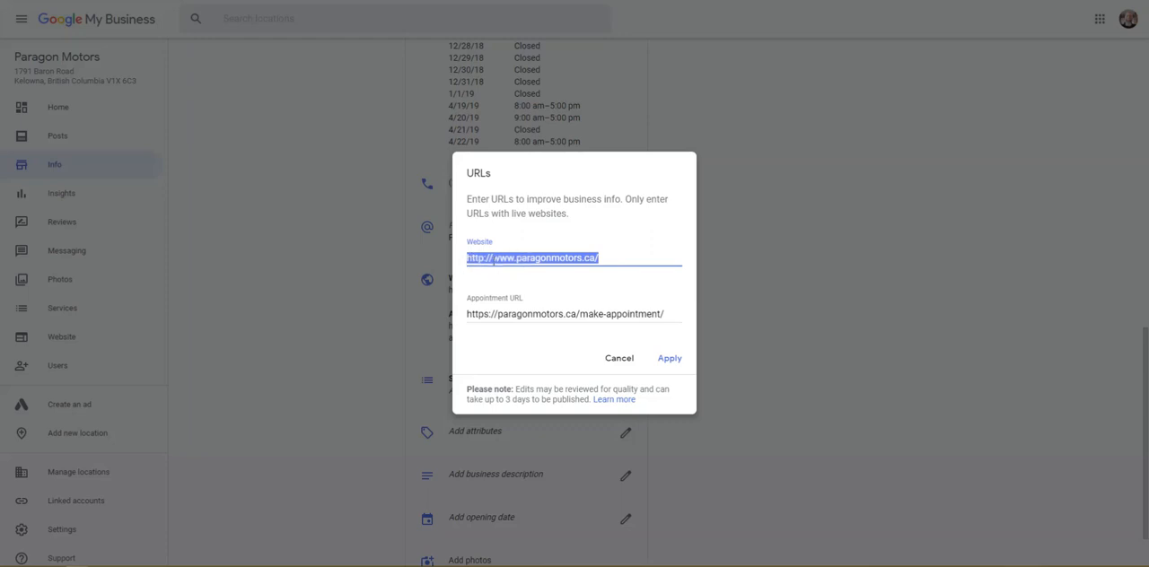
click(493, 258)
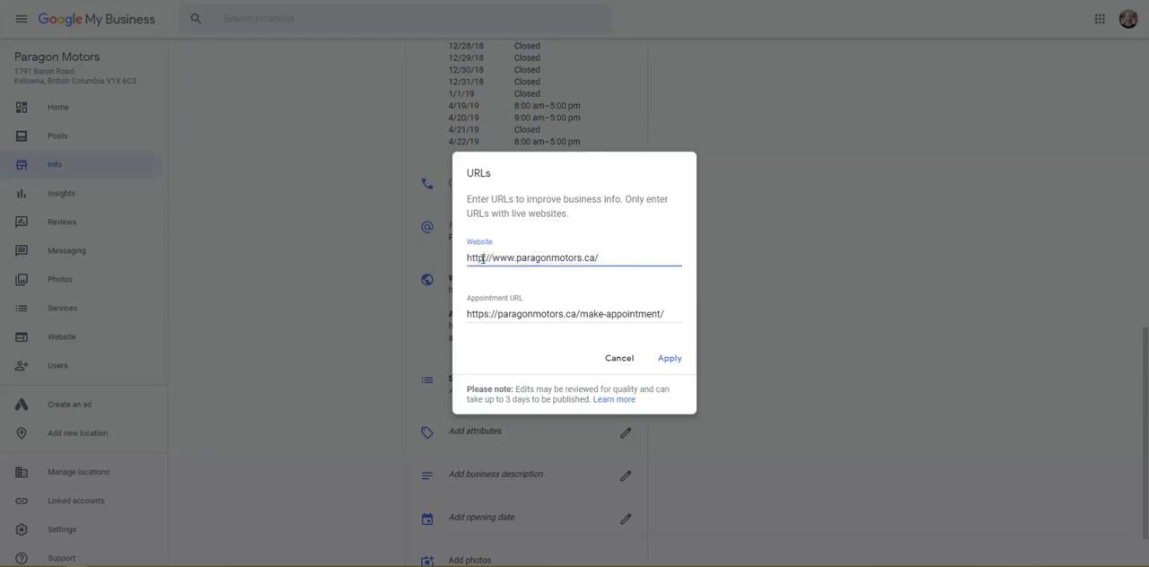
text(s)
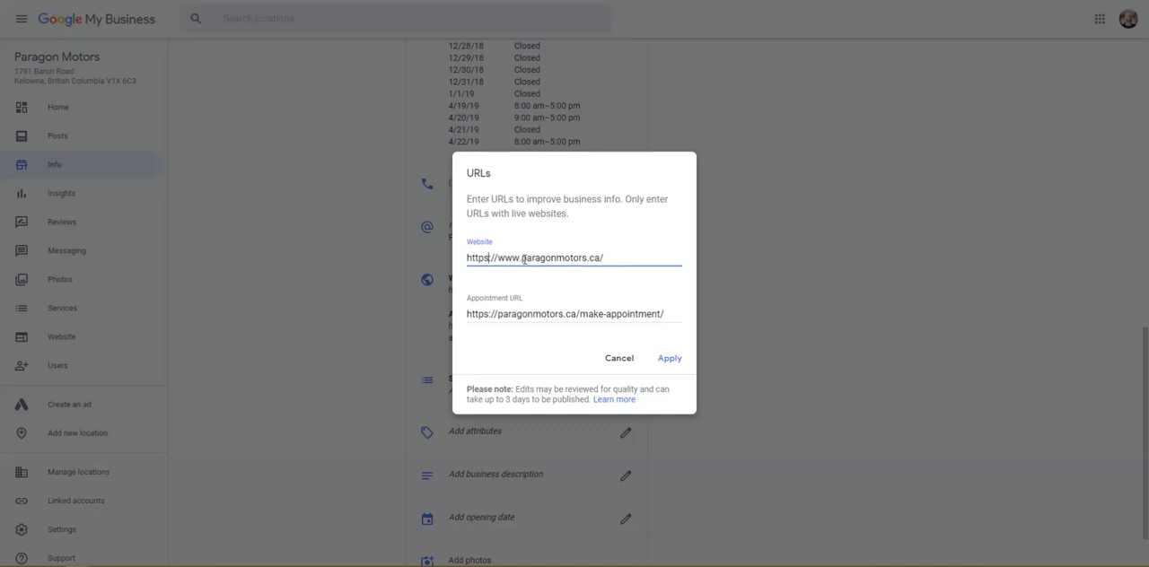
key(Delete)
key(Delete)
key(Delete)
key(Delete)
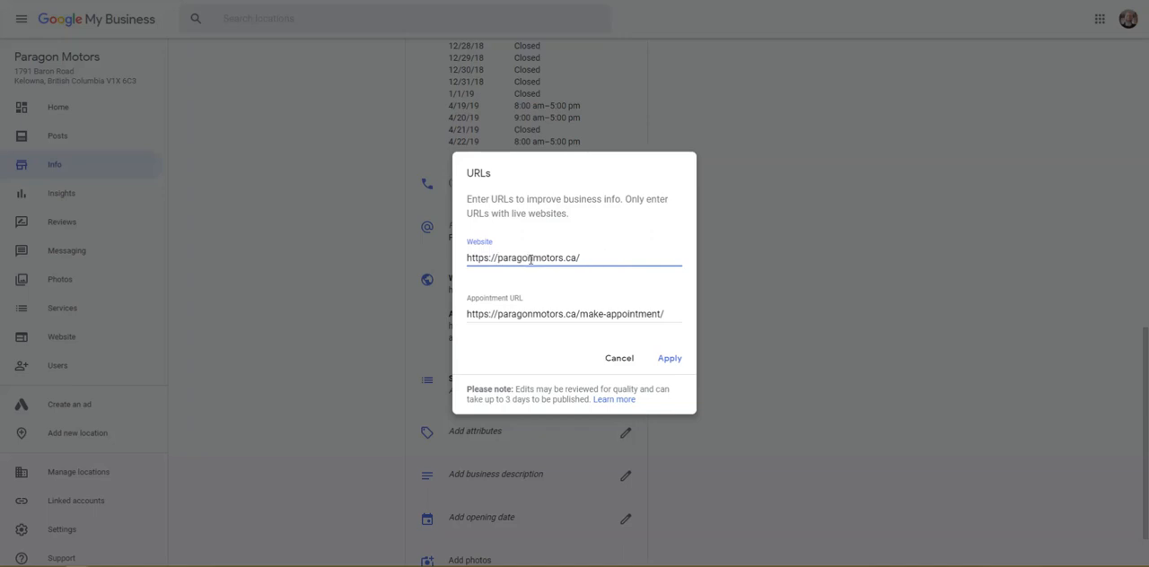
Step: Copy the edited website URL and load it in a new browser tab to check the address
triple_click(528, 259)
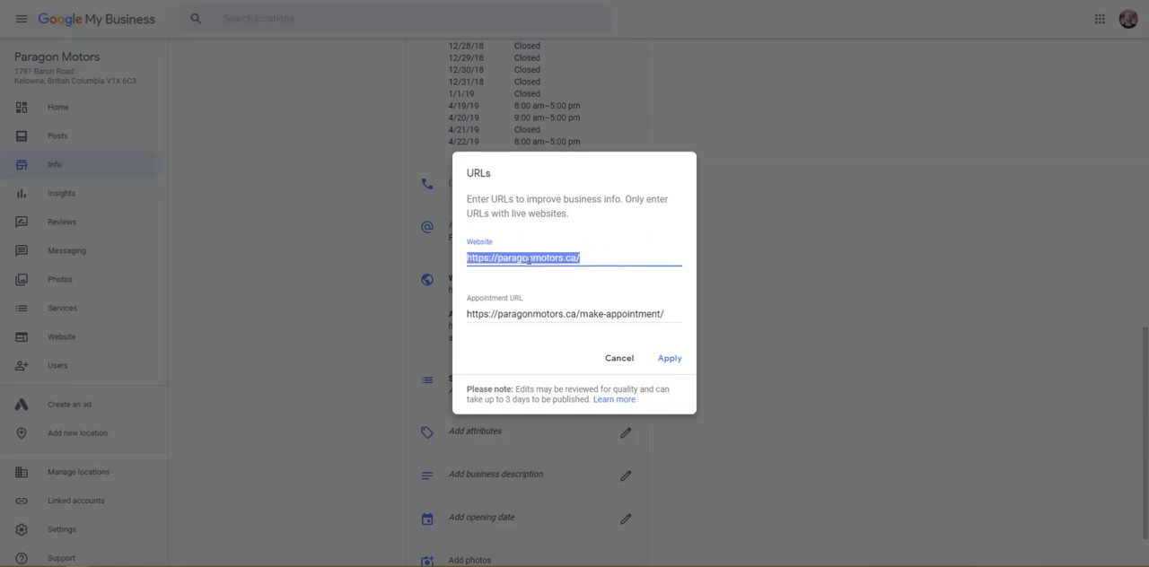
key(ctrl+c)
key(ctrl+t)
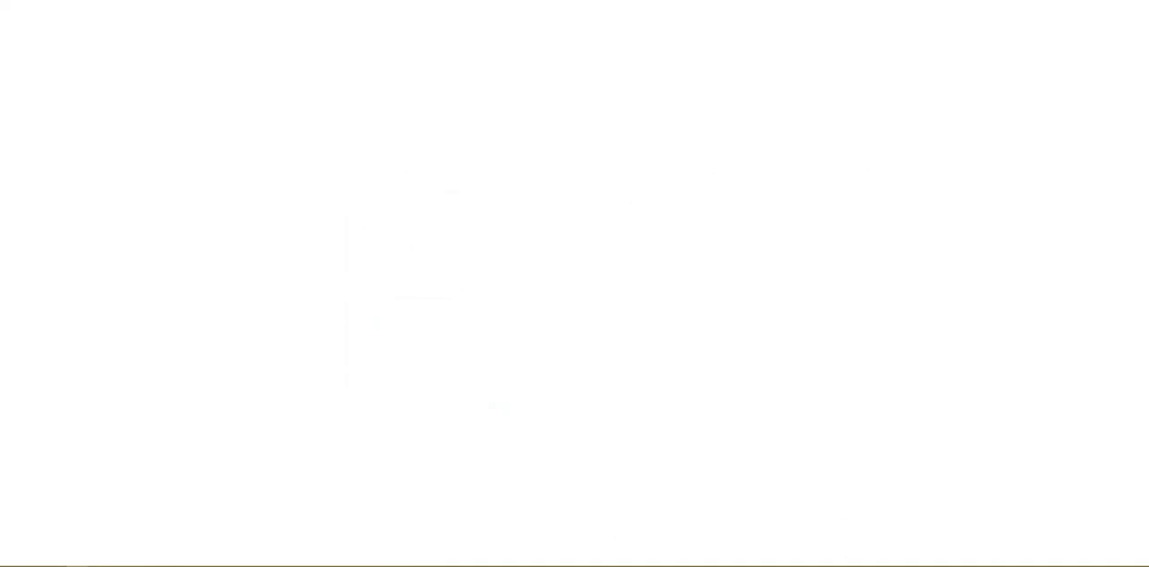
key(ctrl+v)
key(Return)
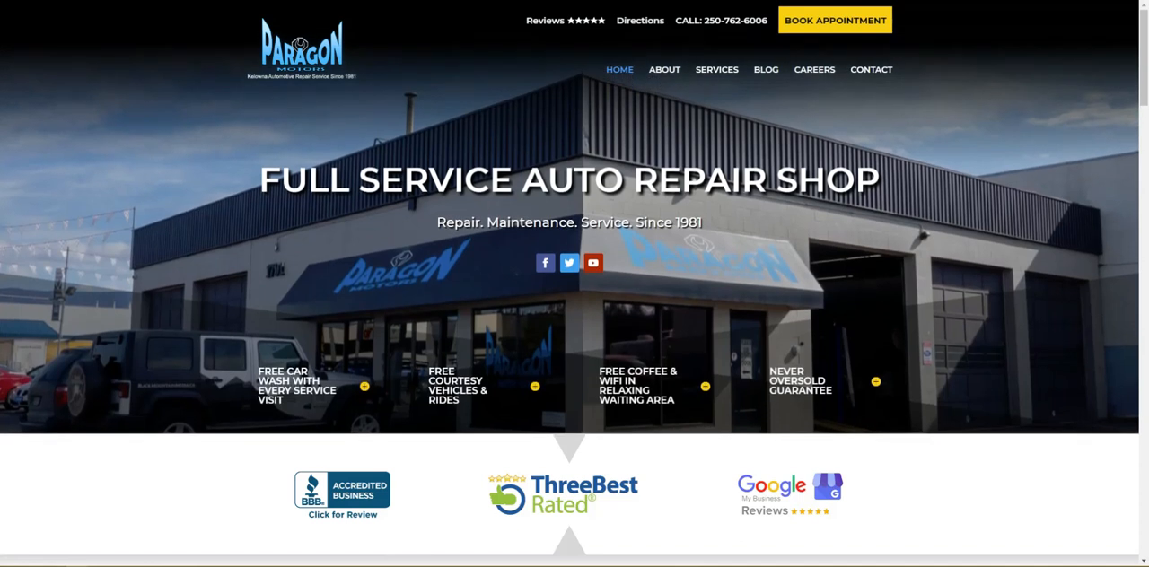
click(835, 20)
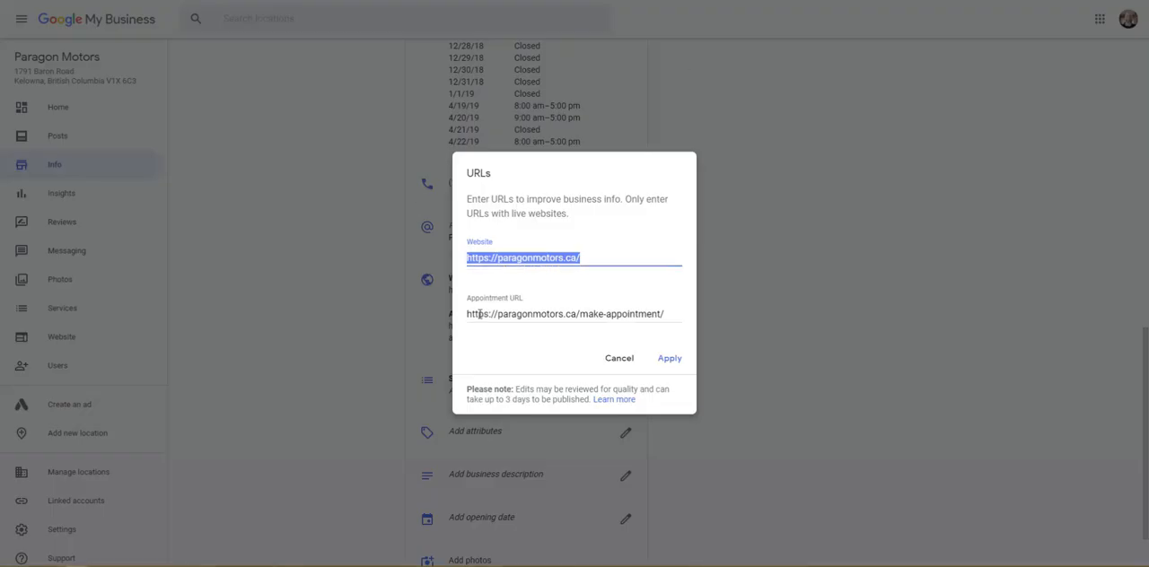
click(522, 313)
triple_click(616, 313)
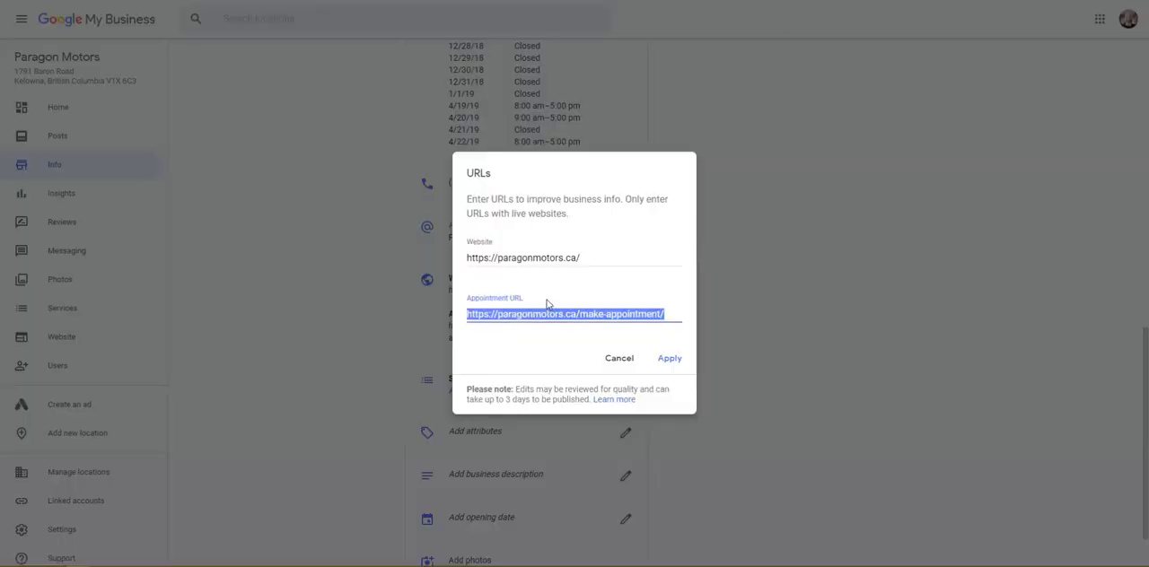
click(668, 359)
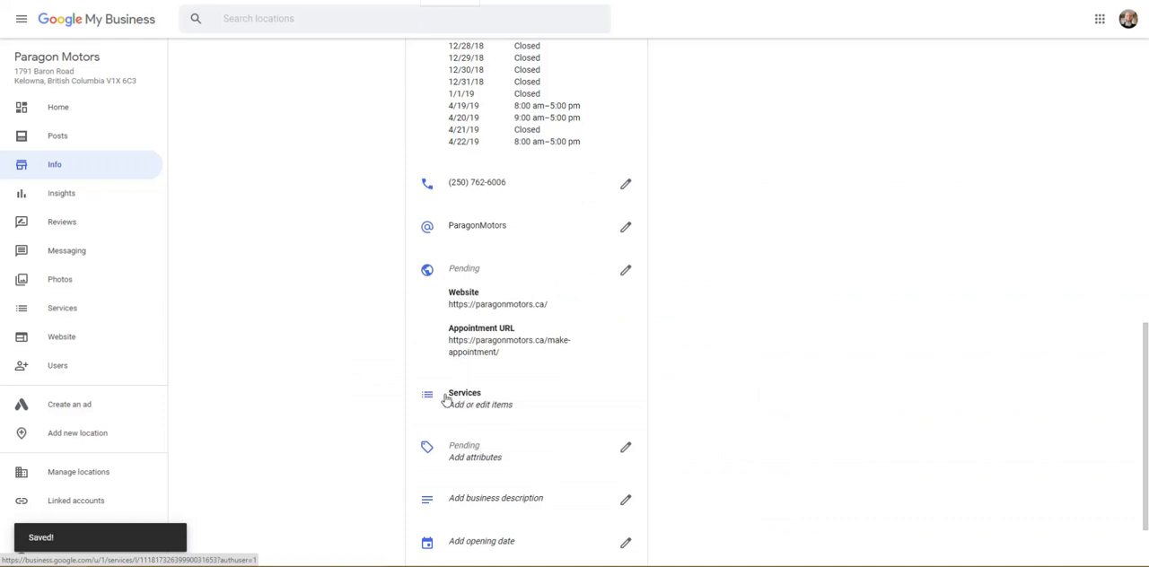
Step: Open the listing's services editor and copy "Alternators, Starting systems" from the services page of the Paragon Motors website
click(446, 399)
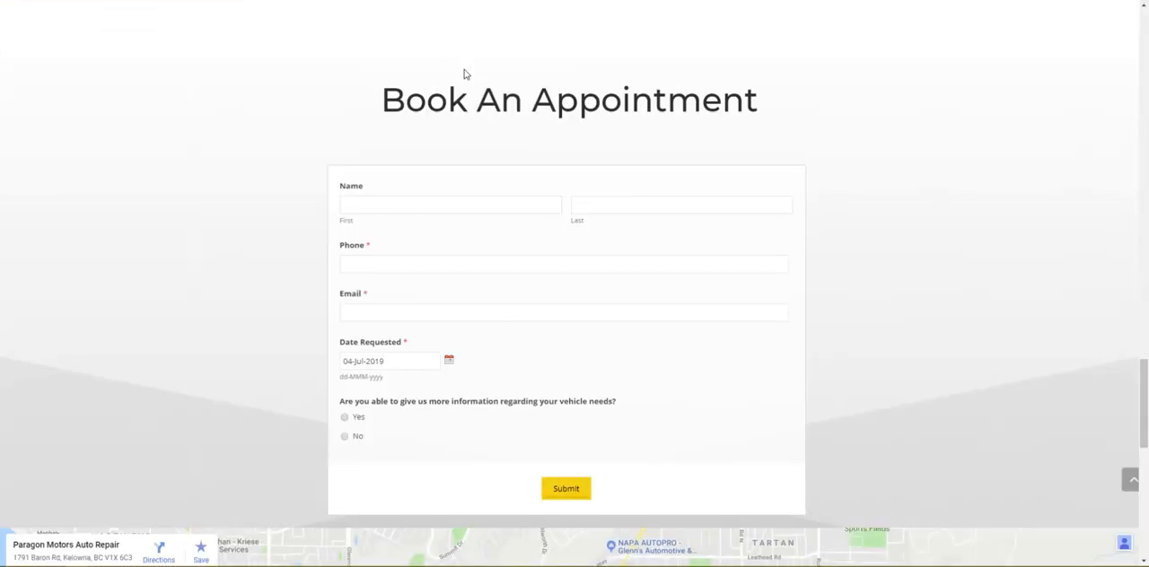
scroll(542, 167, up, 3)
scroll(542, 166, up, 15)
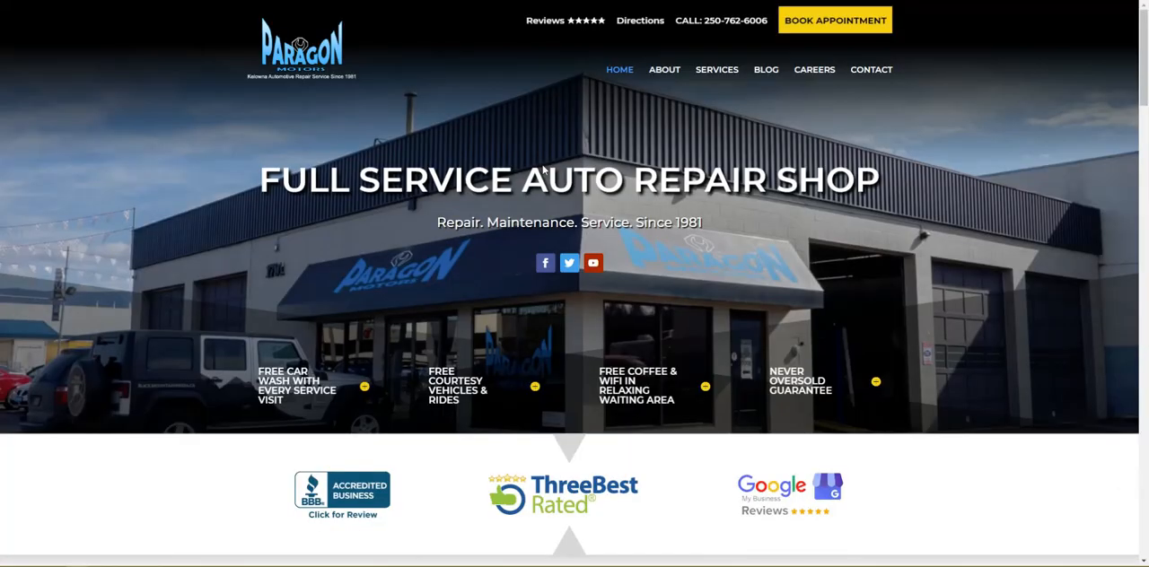
click(711, 70)
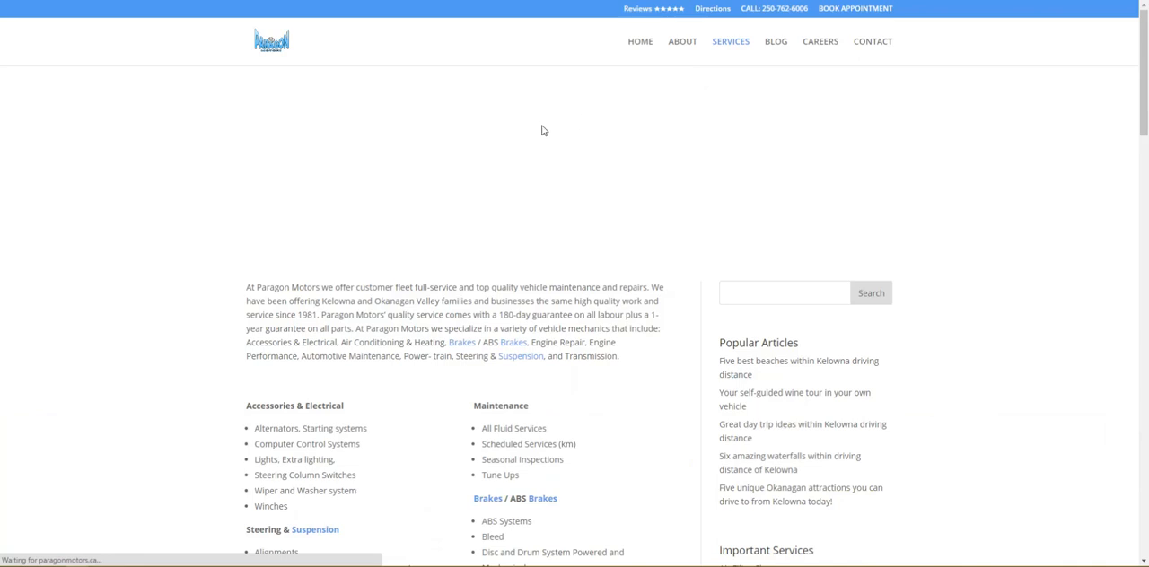
scroll(541, 129, down, 2)
scroll(380, 343, down, 4)
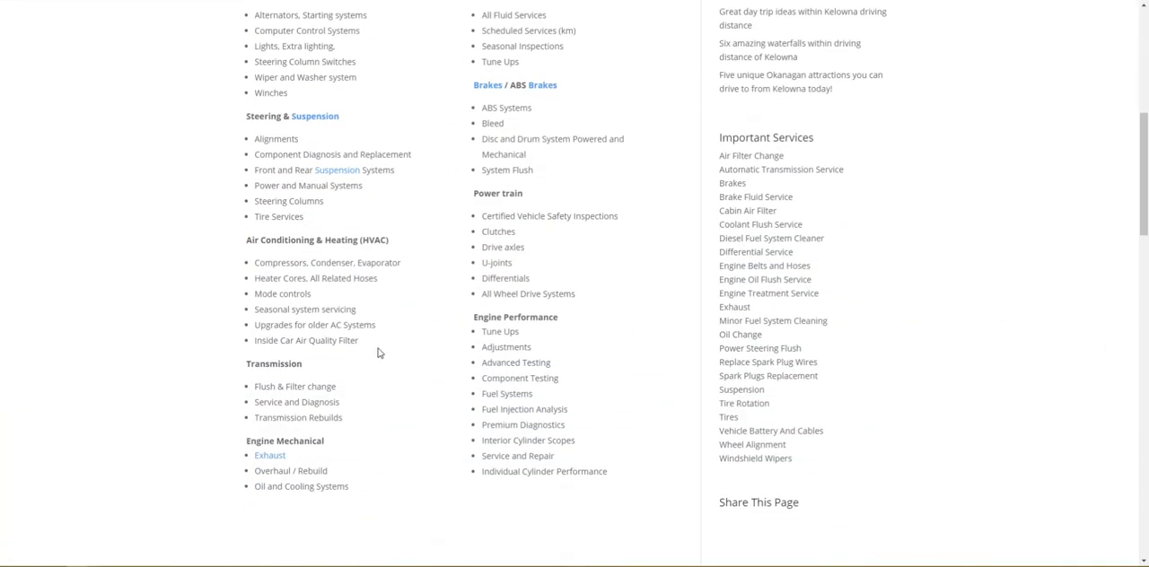
scroll(380, 358, up, 4)
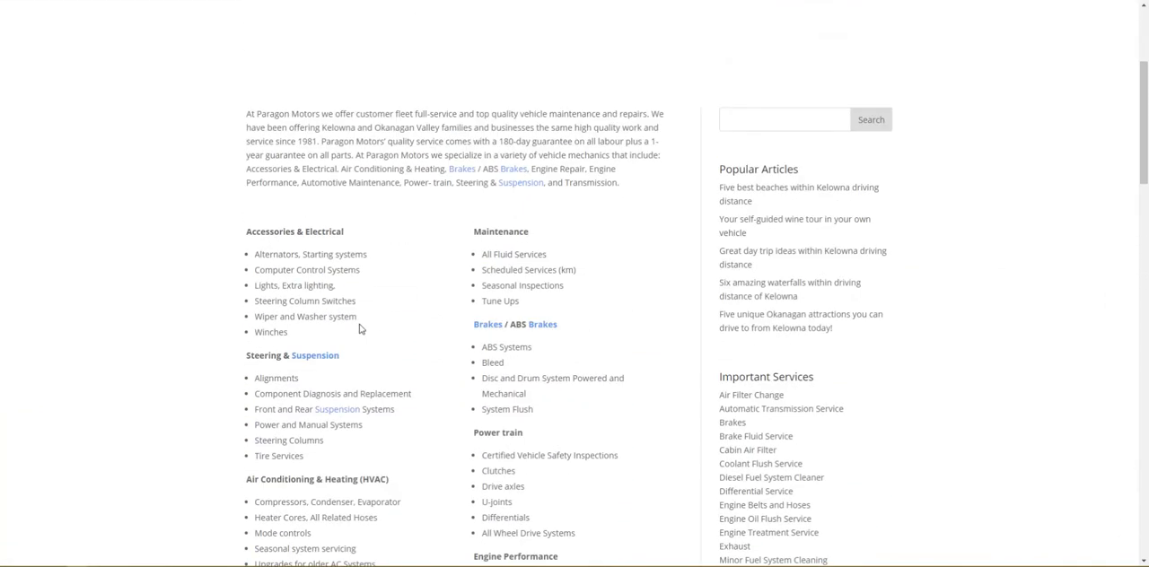
drag(366, 255, 257, 259)
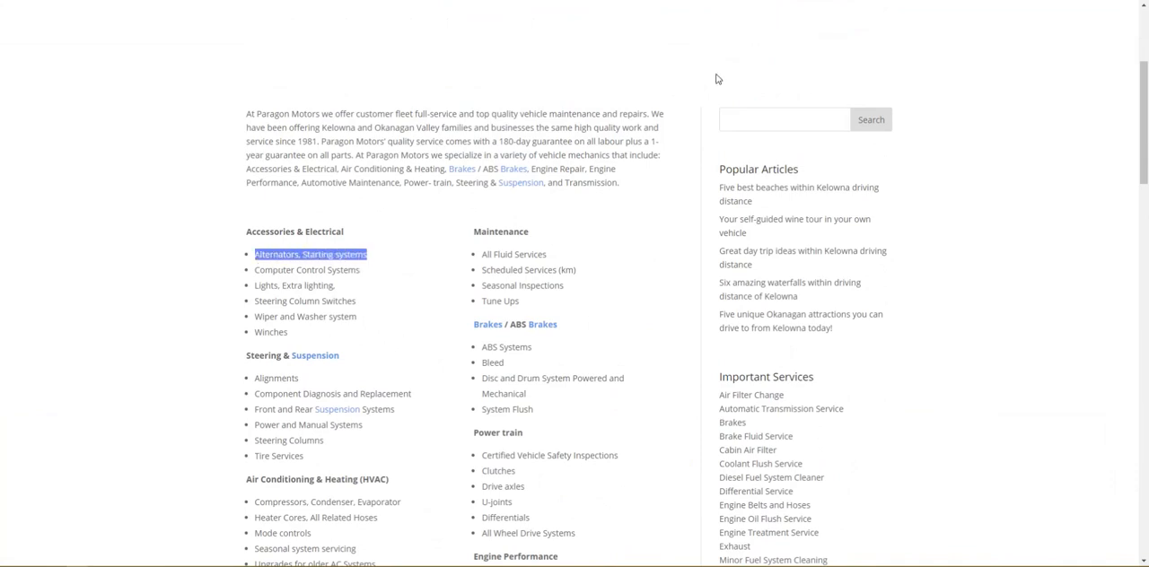
Step: Enter the copied text "Alternators, Starting systems" as both the section name and the item name of the new service section
key(ctrl+Tab)
click(578, 134)
key(ctrl+v)
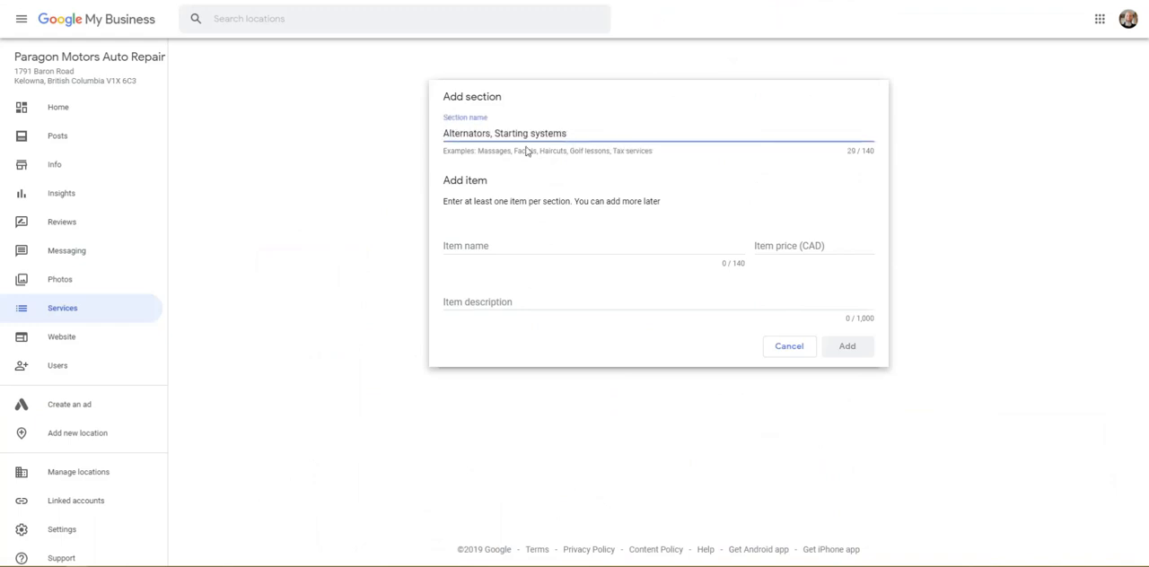
click(472, 249)
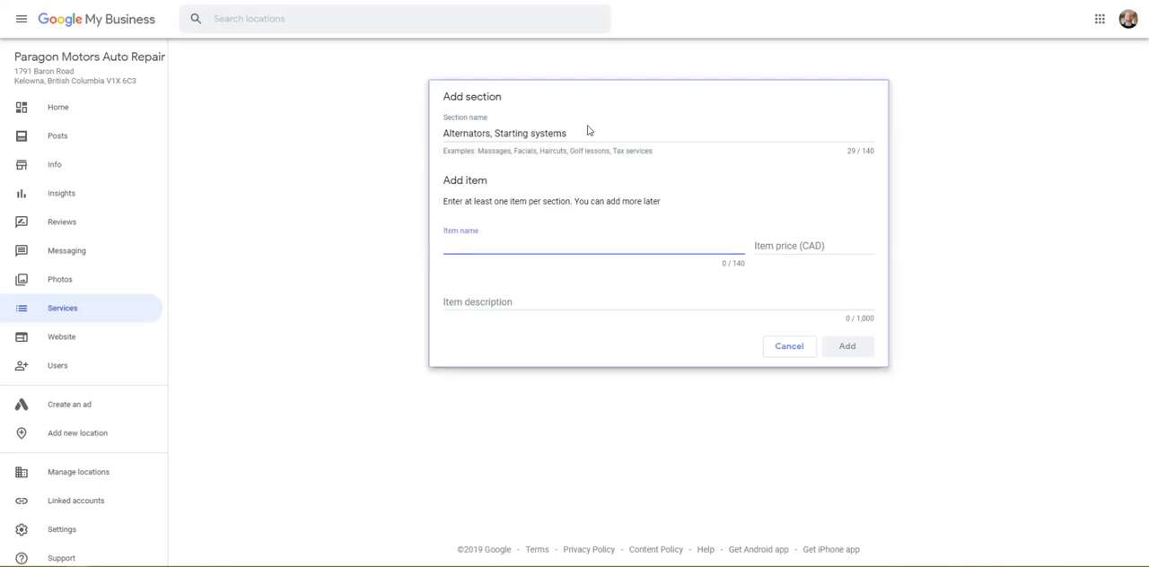
click(456, 244)
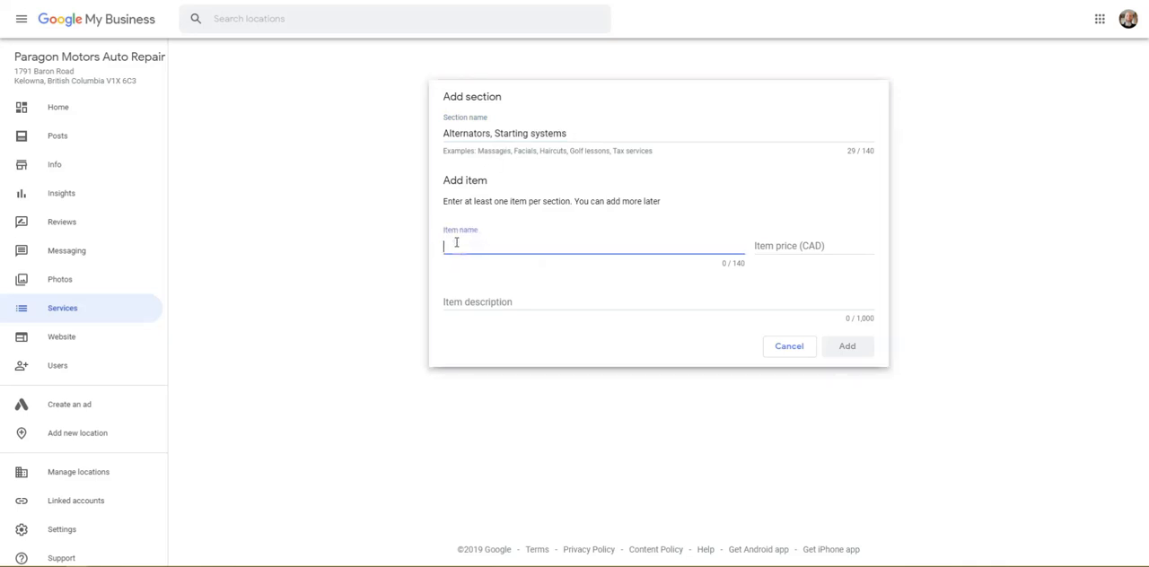
key(ctrl+v)
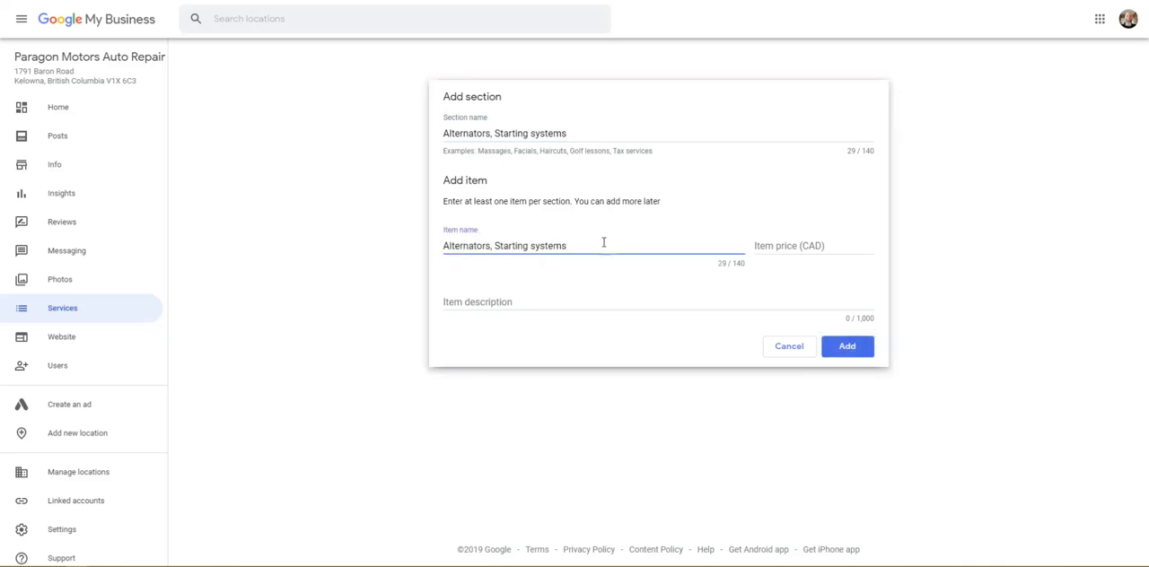
Step: Replace the new service section's name with Auto Repair
click(584, 133)
drag(598, 130, 440, 134)
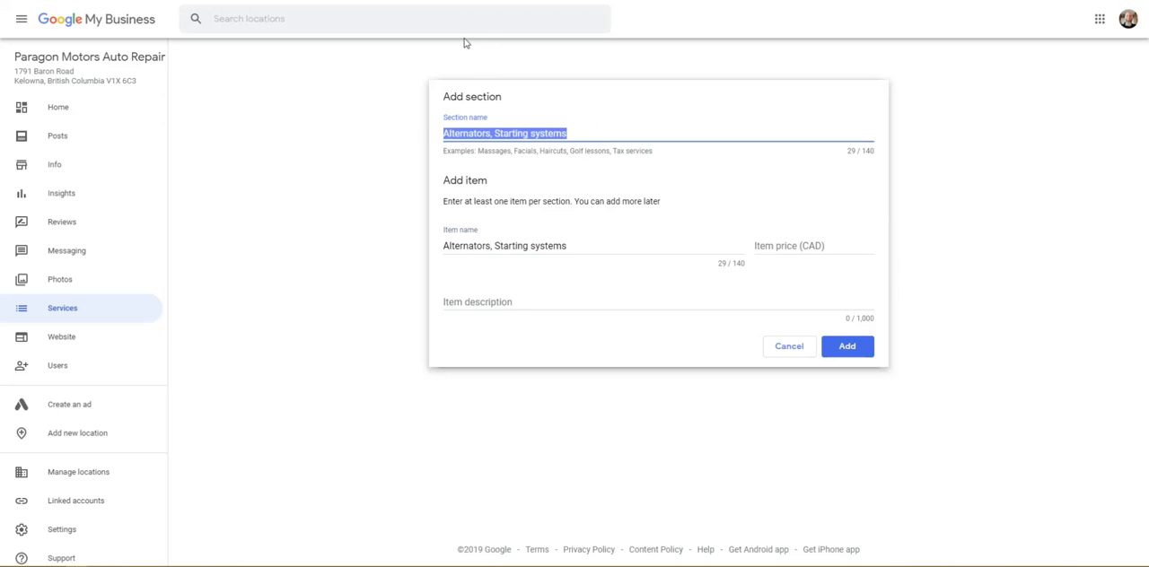
text(au)
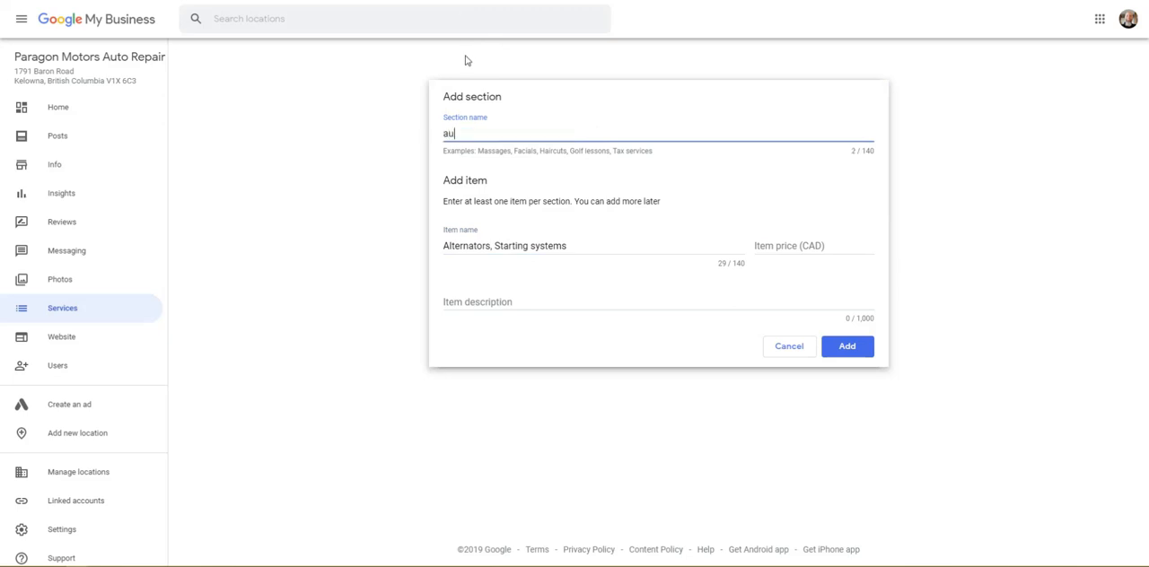
key(BackSpace)
text(A)
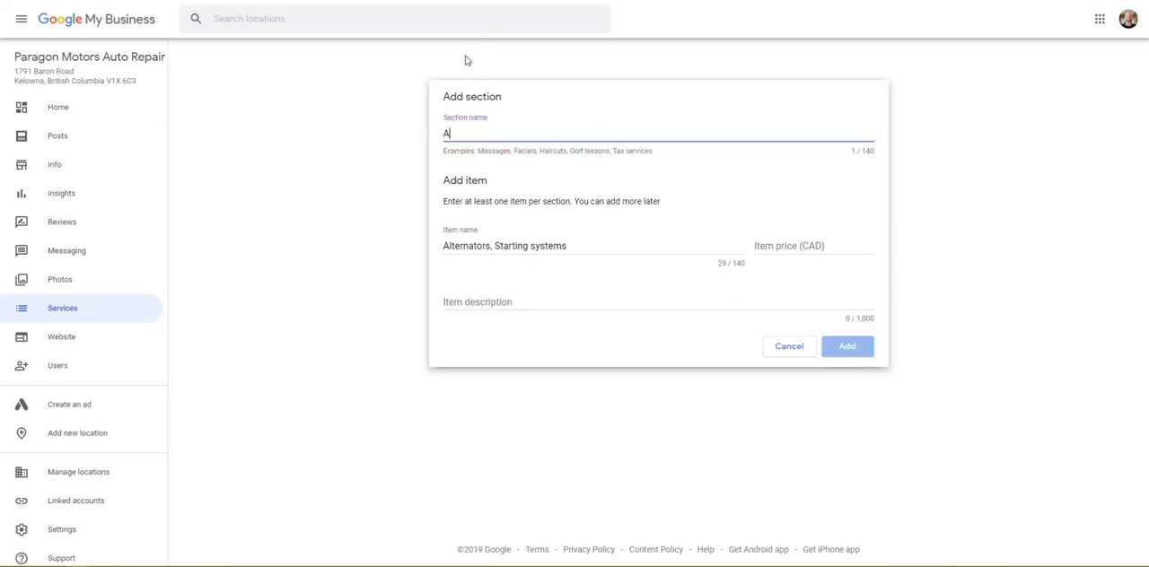
text(uto Repair)
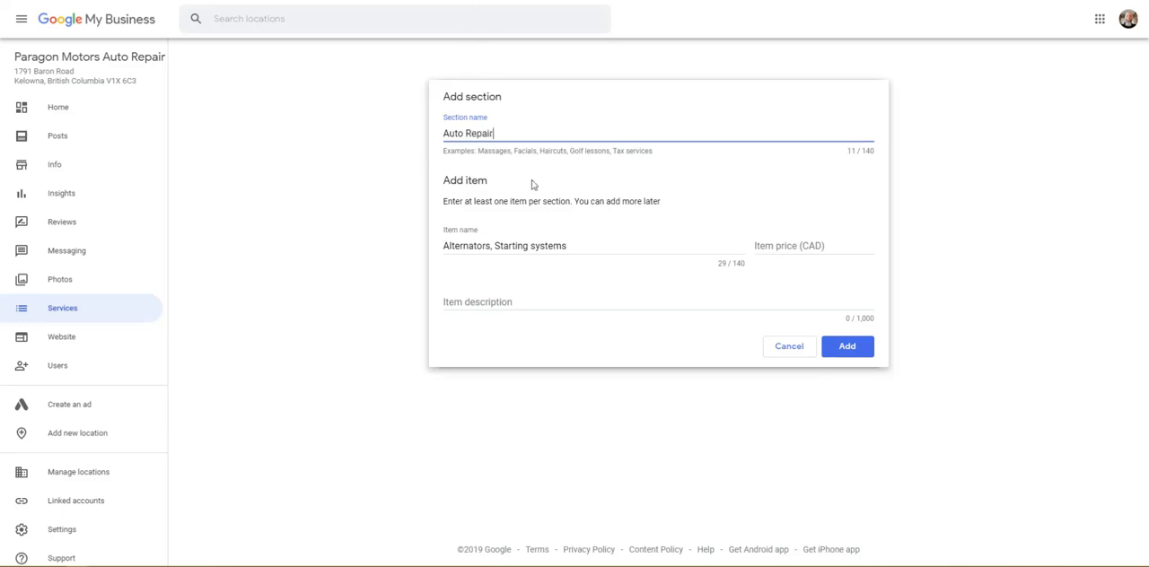
Step: Search Google for "Alternators, Starting systems" to find description text and open Silvhorn Automotive's Alternators and Starters result
click(503, 300)
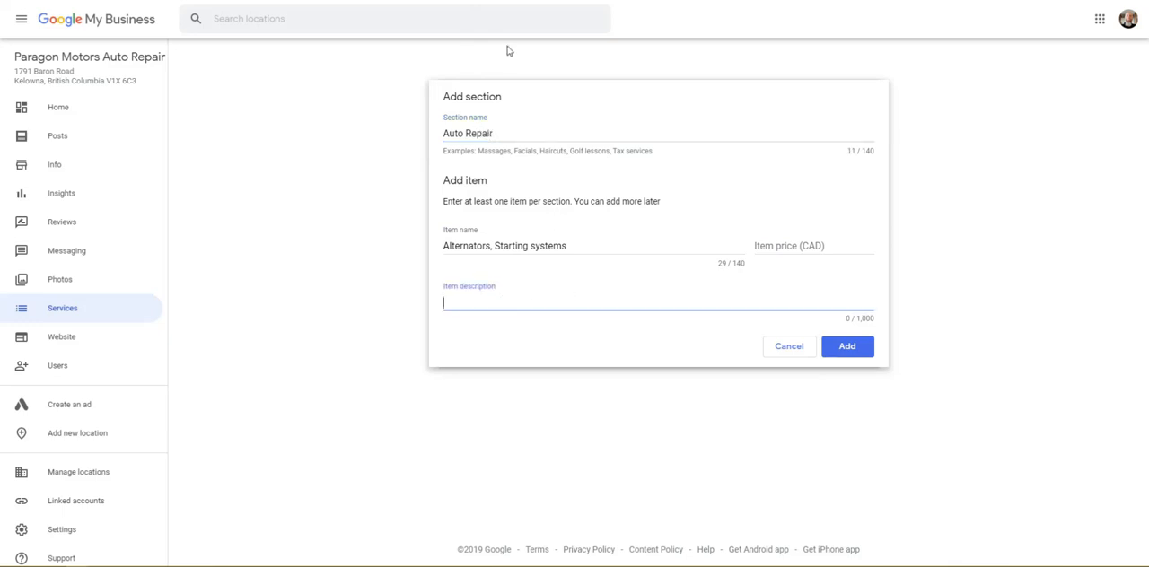
click(448, 1)
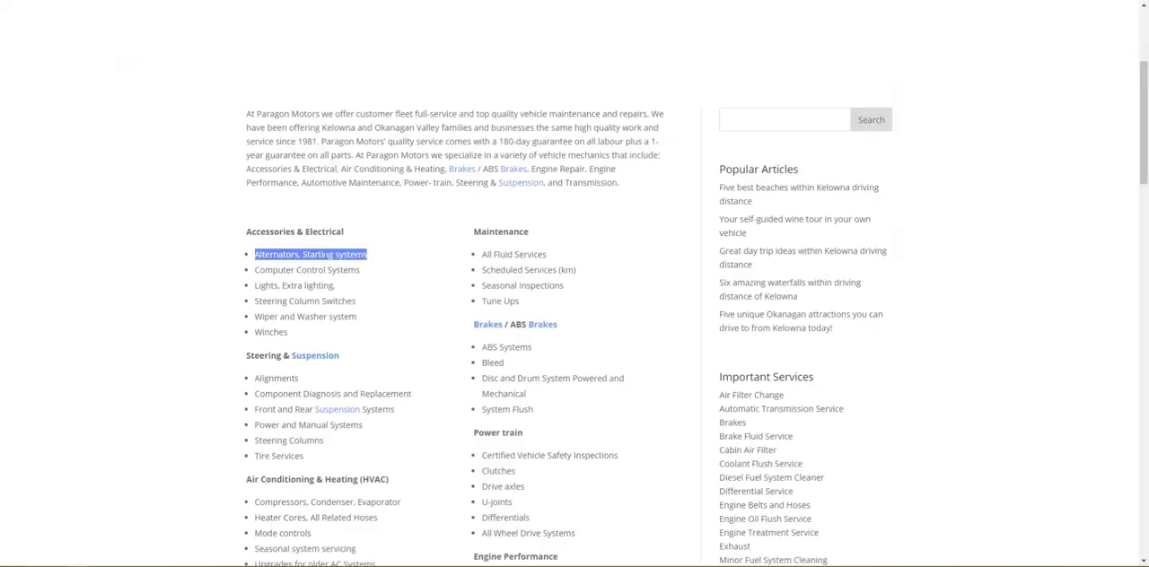
scroll(315, 254, down, 1)
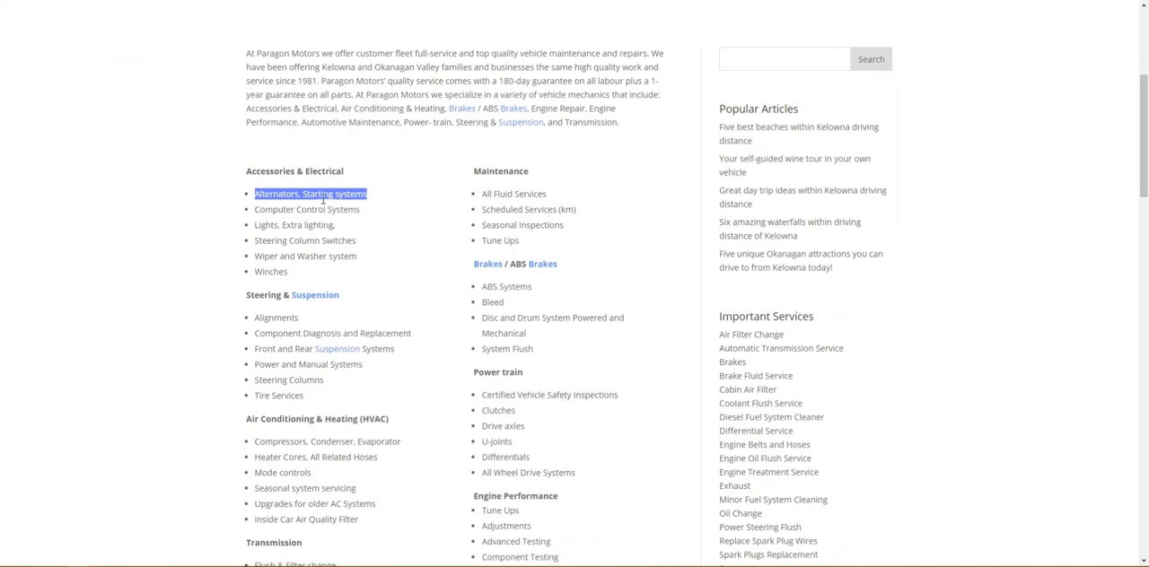
scroll(323, 199, down, 2)
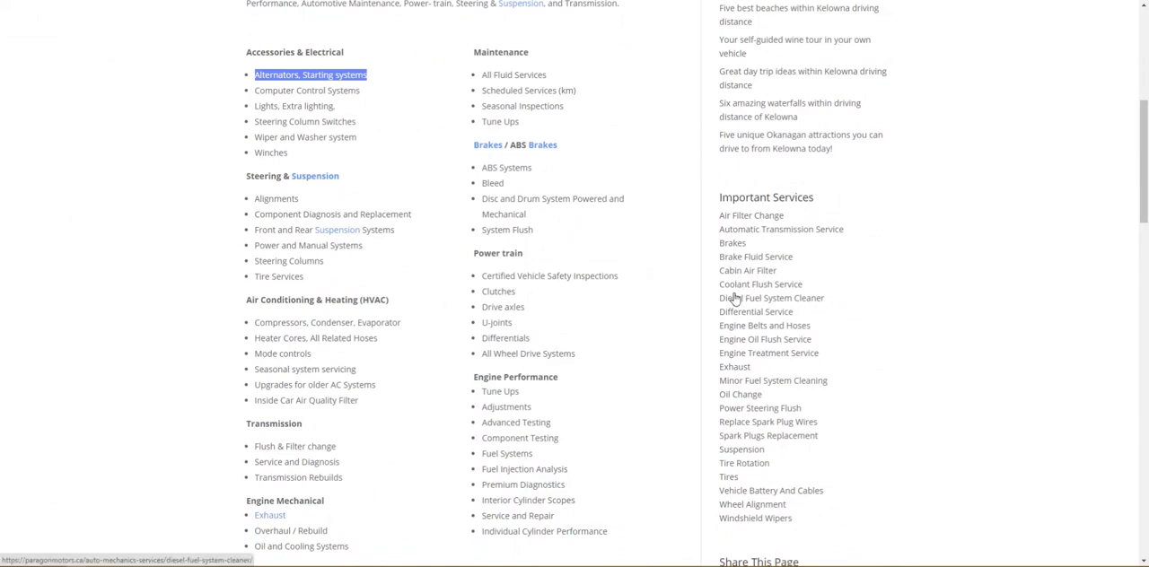
click(422, 1)
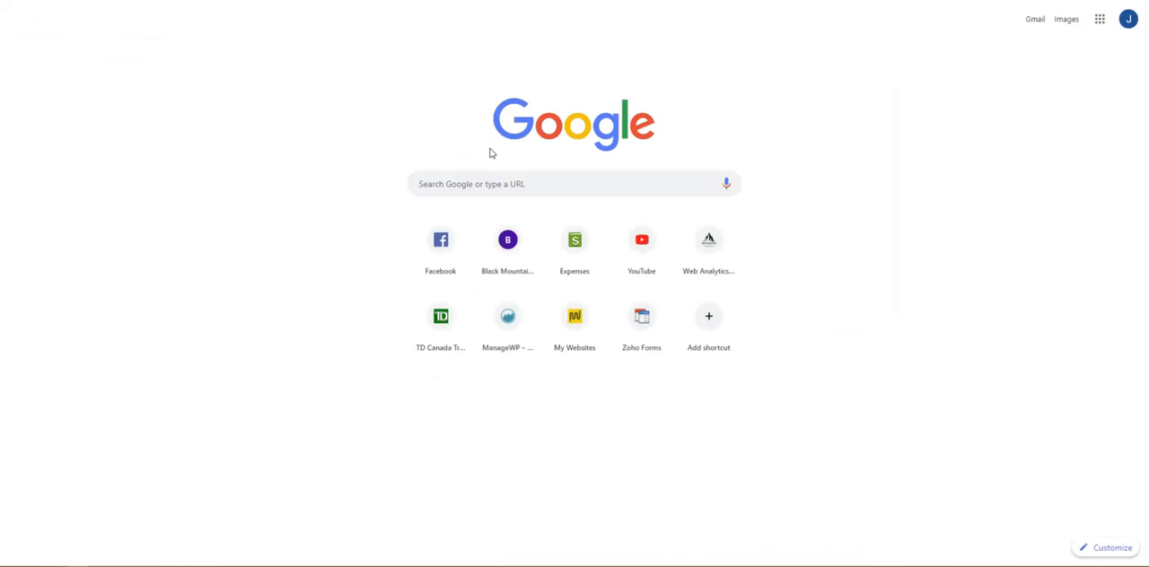
click(489, 185)
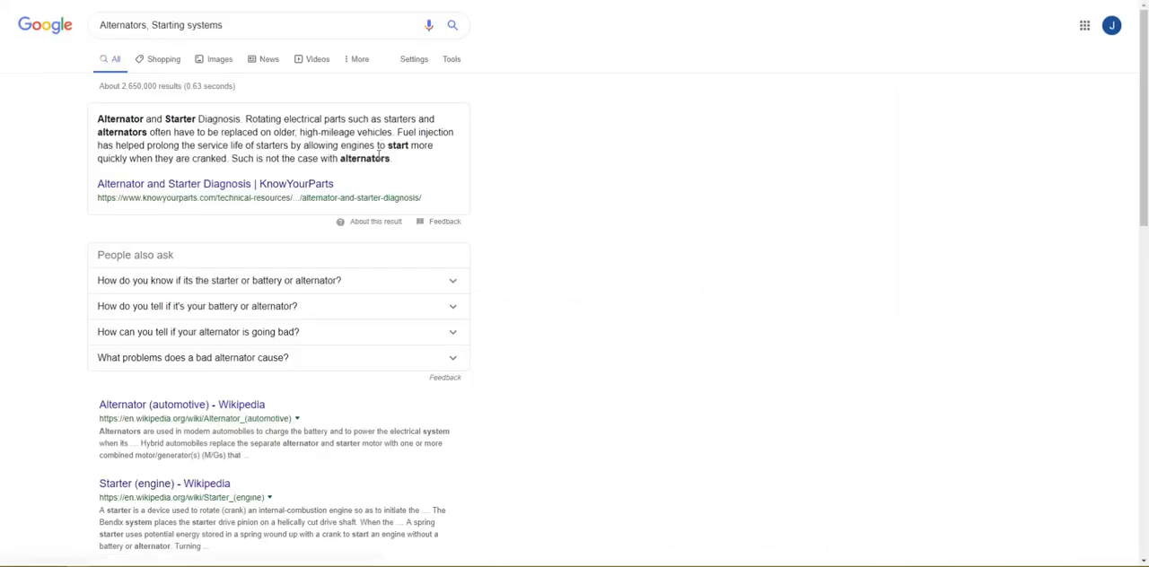
scroll(244, 159, down, 3)
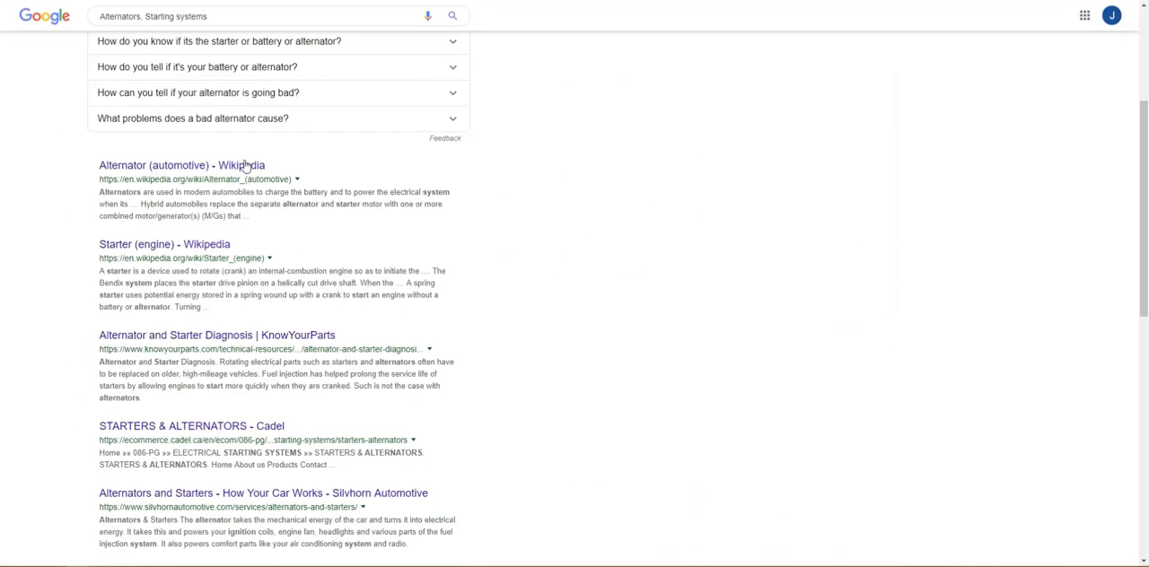
scroll(187, 168, down, 1)
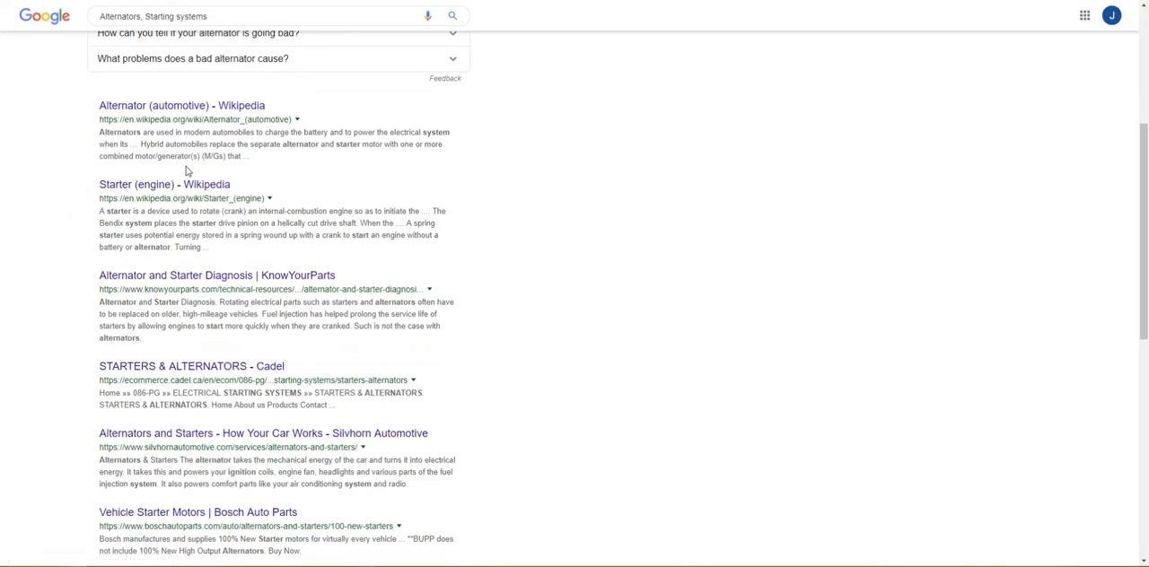
scroll(264, 439, down, 2)
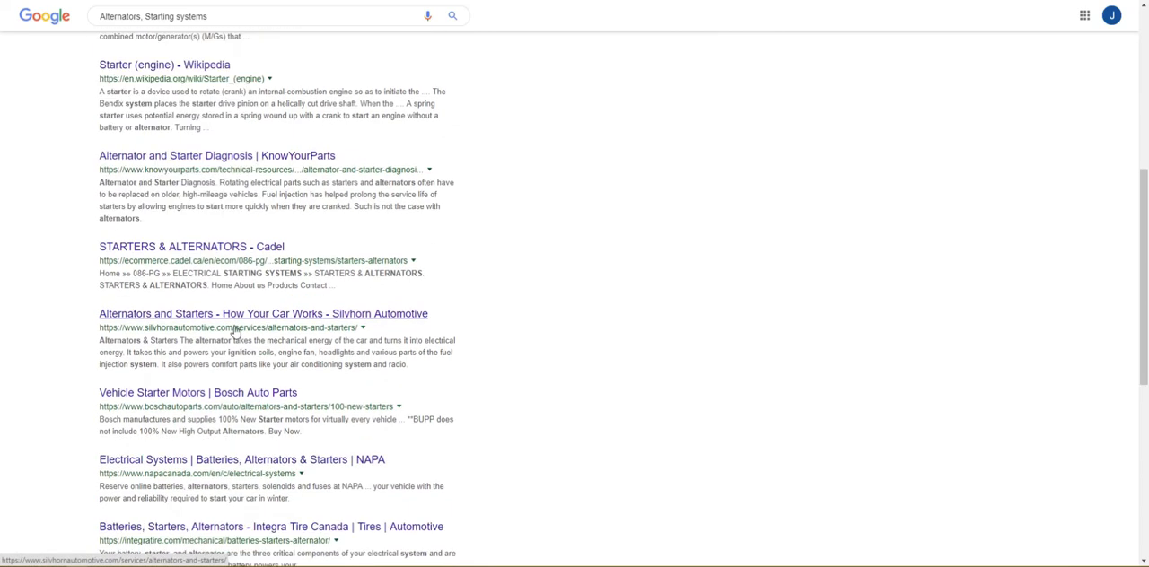
click(236, 326)
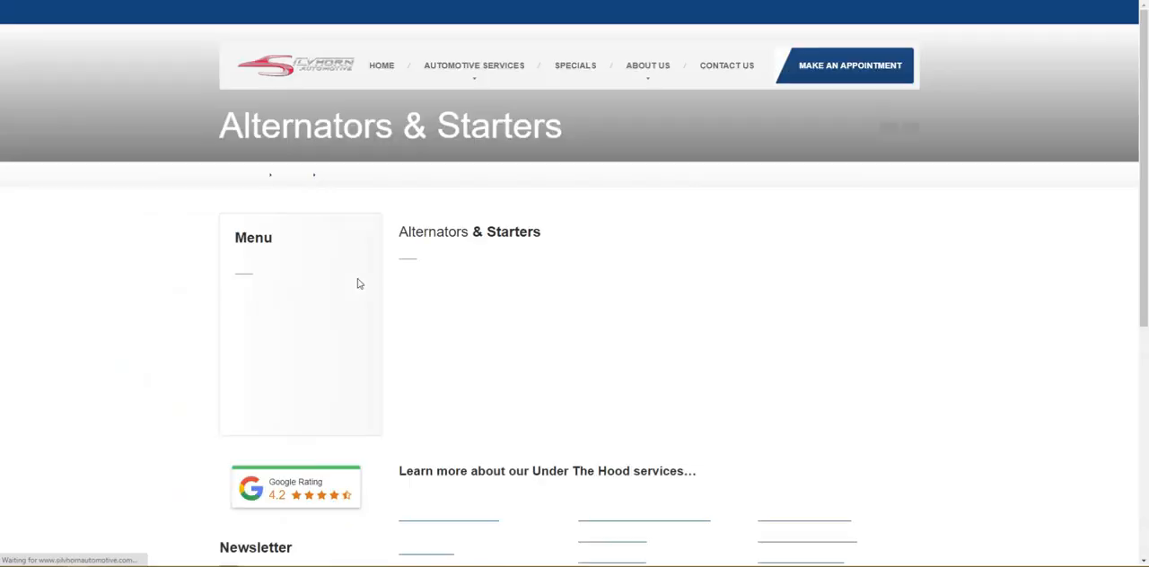
Step: Copy the page's four paragraphs about alternators and starters and paste them as the item description in the new service section
scroll(491, 305, down, 2)
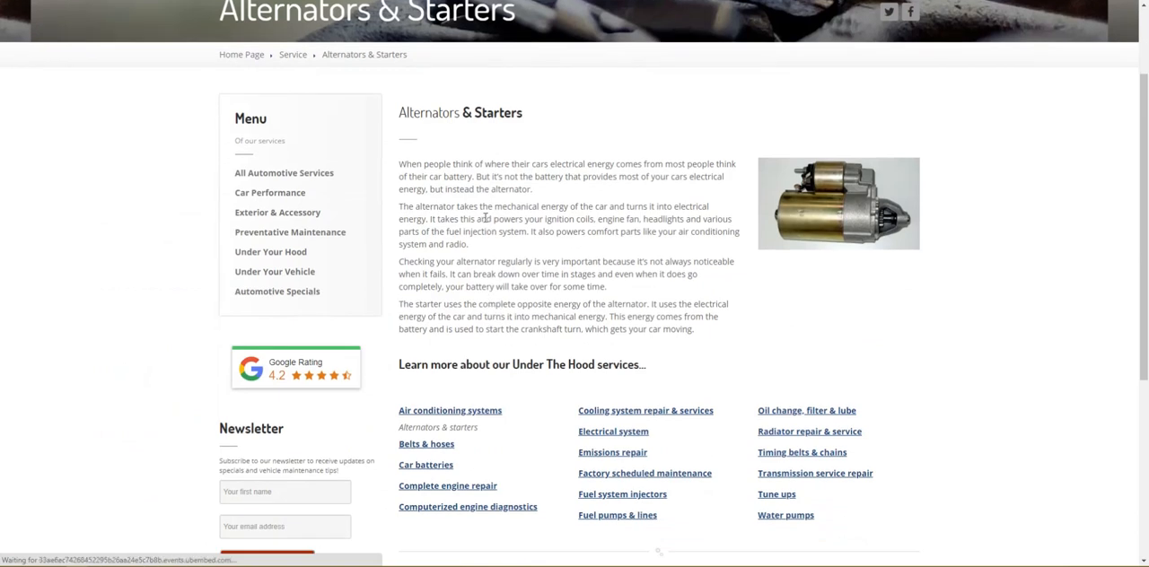
drag(399, 163, 695, 330)
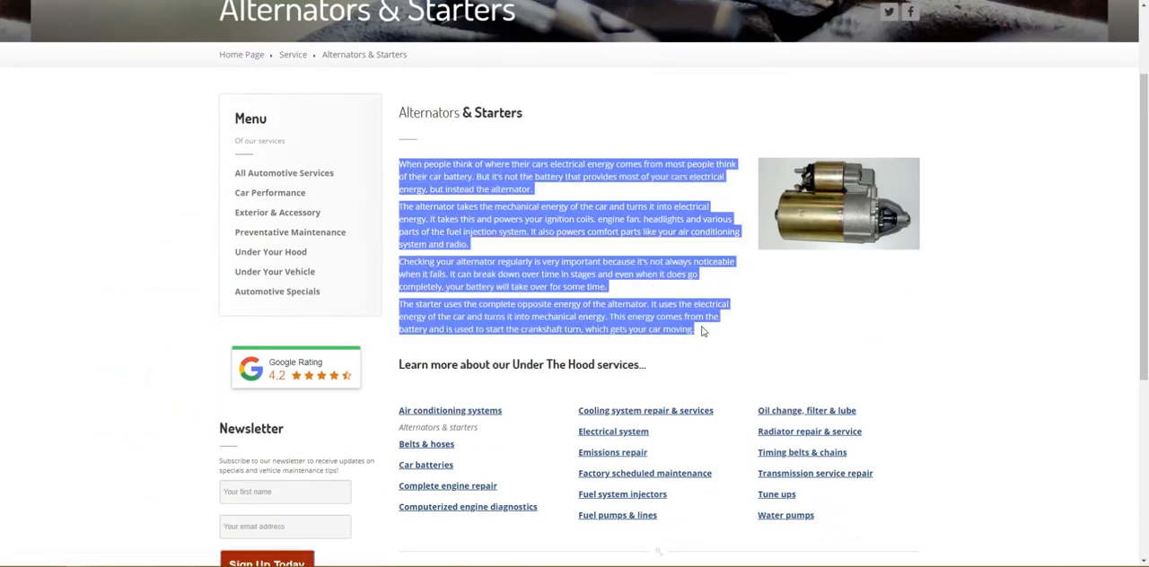
right_click(671, 318)
click(693, 325)
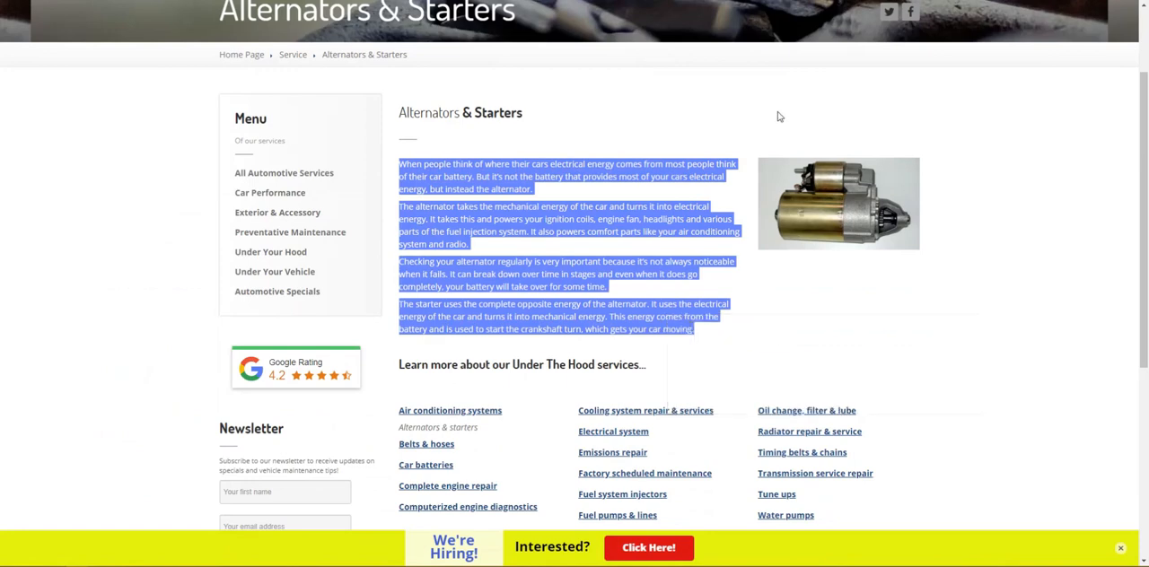
key(alt+Tab)
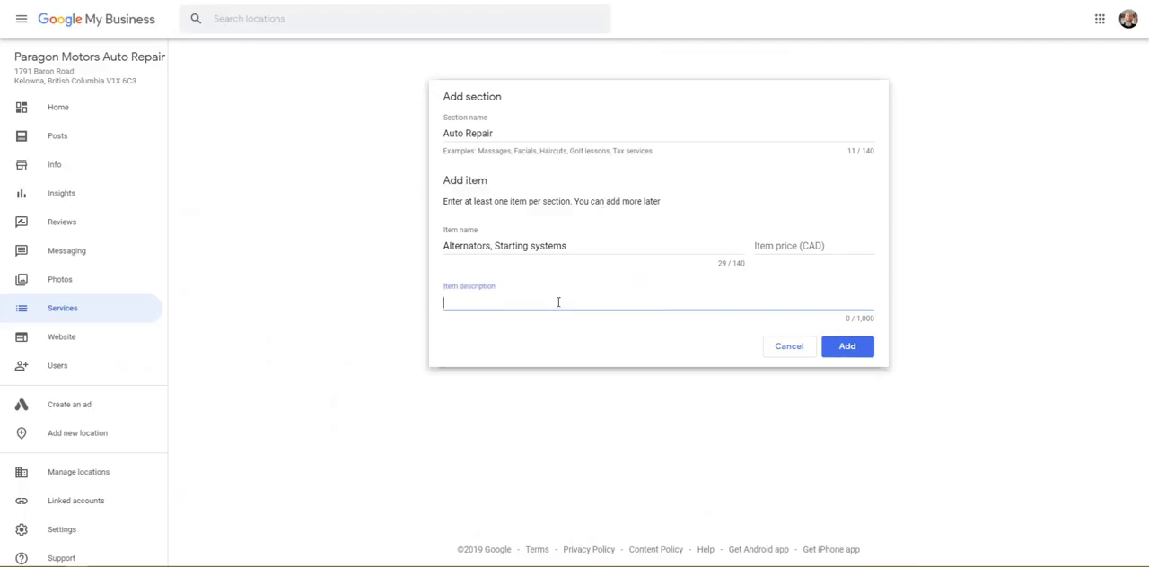
right_click(557, 302)
click(598, 390)
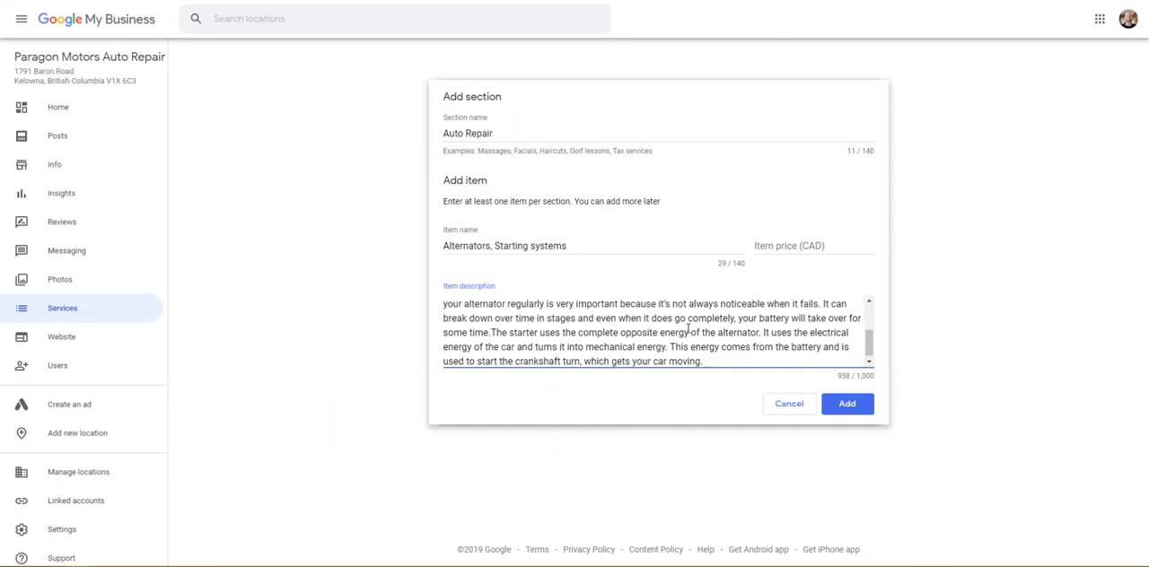
Step: Read through the pasted item description from start to end and open the item price for entry
click(847, 381)
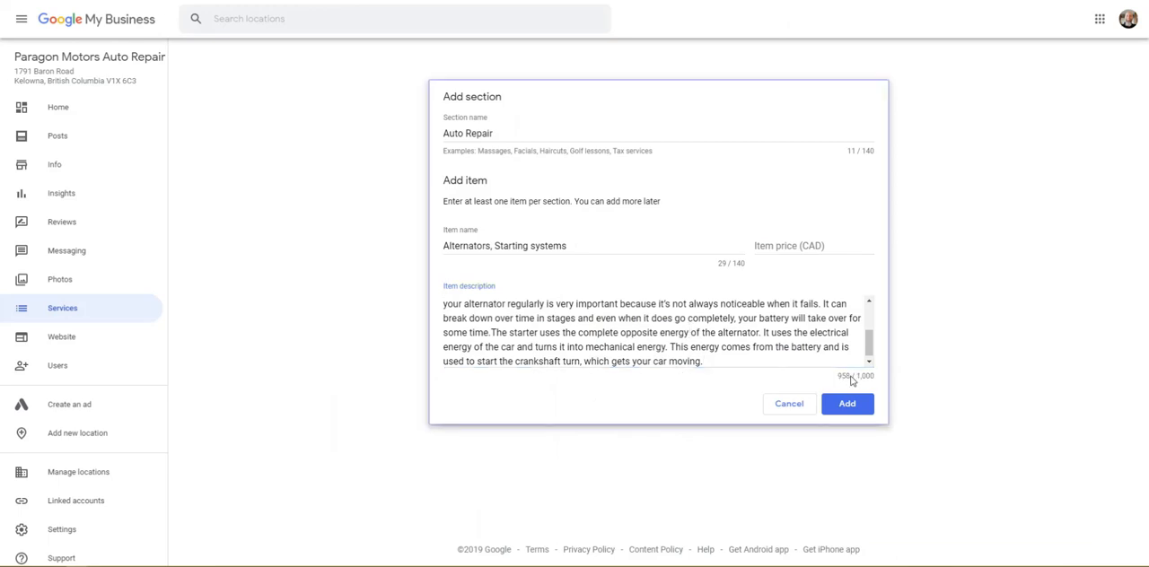
drag(870, 348, 867, 313)
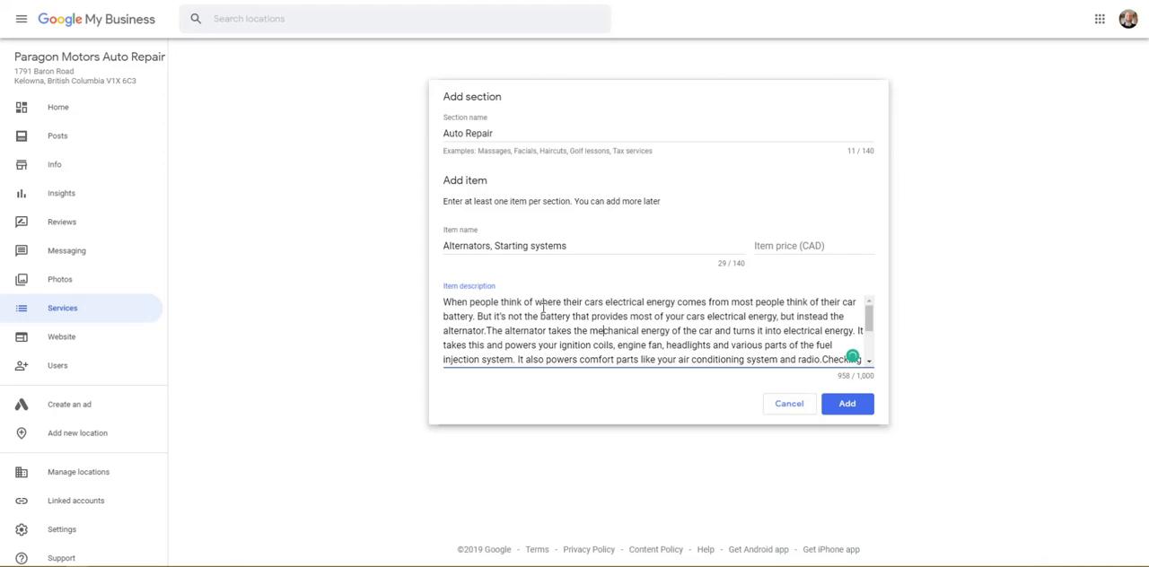
scroll(542, 307, down, 3)
scroll(653, 325, up, 2)
scroll(653, 325, up, 1)
click(765, 245)
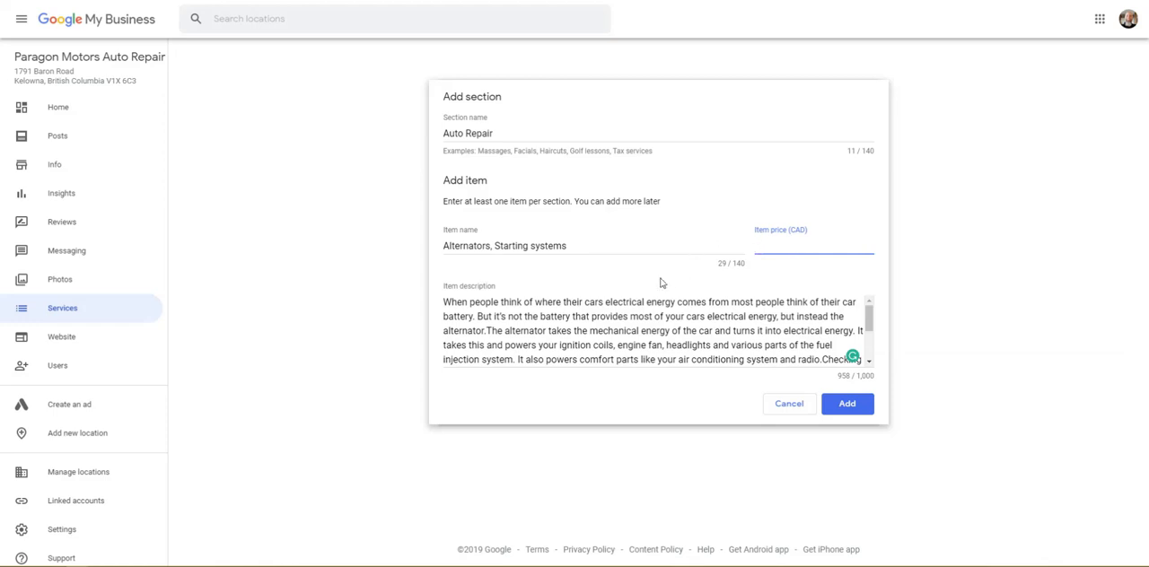
Step: Clear the item description, save the Auto Repair section with its Alternators, Starting systems item, and dismiss the blank follow-up item
drag(462, 303, 668, 379)
scroll(679, 359, up, 2)
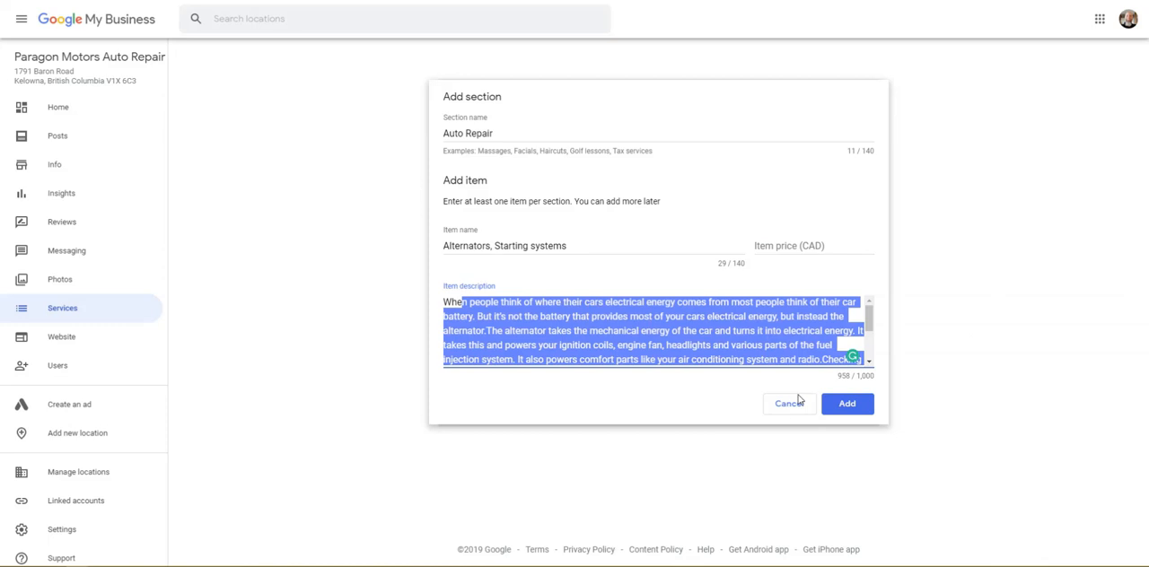
key(BackSpace)
drag(511, 306, 439, 307)
key(BackSpace)
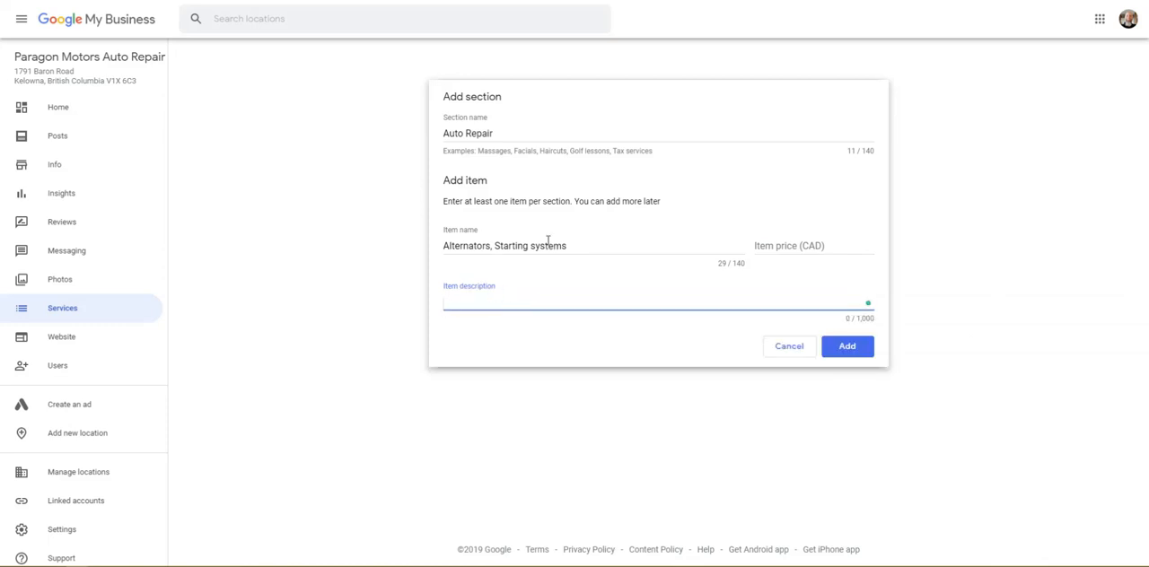
click(848, 347)
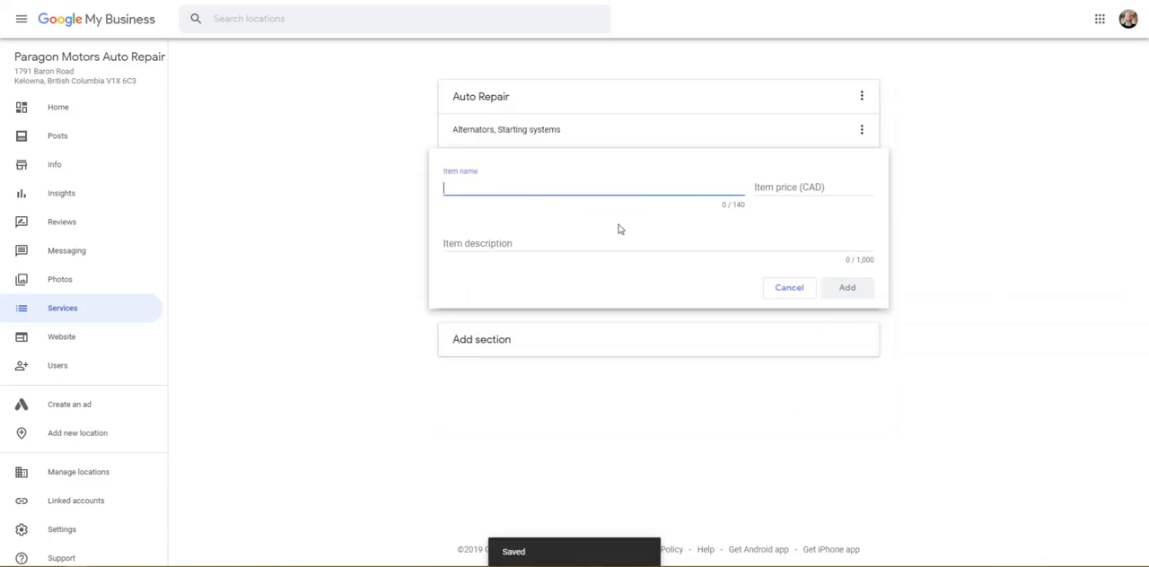
click(797, 288)
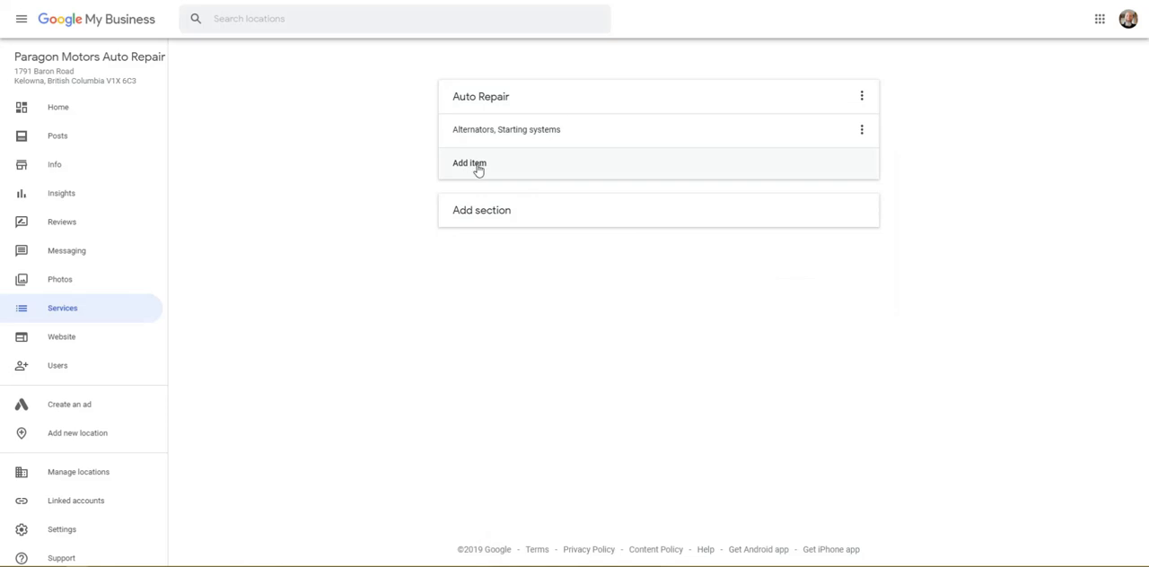
Step: Start another service section and name it Auto Maintenance, correcting the spelling
click(485, 214)
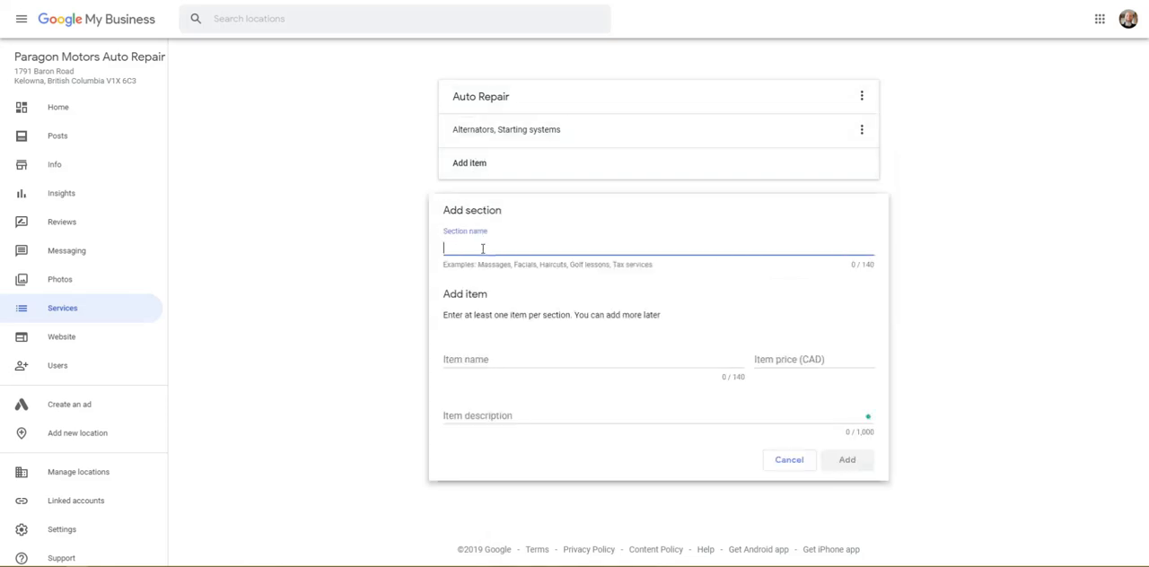
text(Auto Maintence)
right_click(492, 256)
click(511, 262)
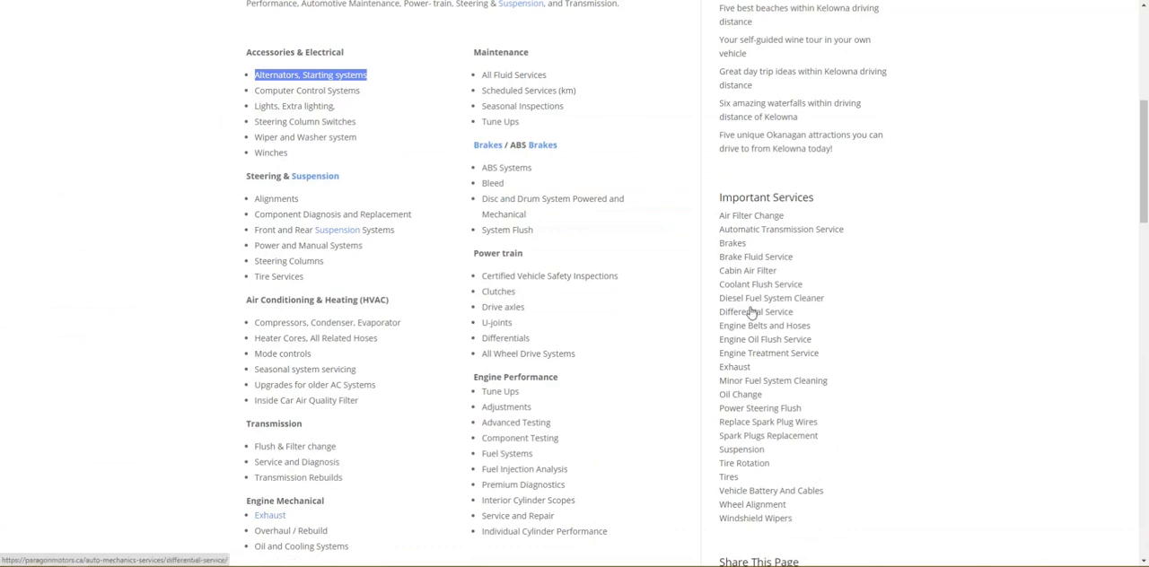
Step: Open the Air Filter Change page from the Paragon Motors website's Important Services list and locate its explanatory text
click(740, 219)
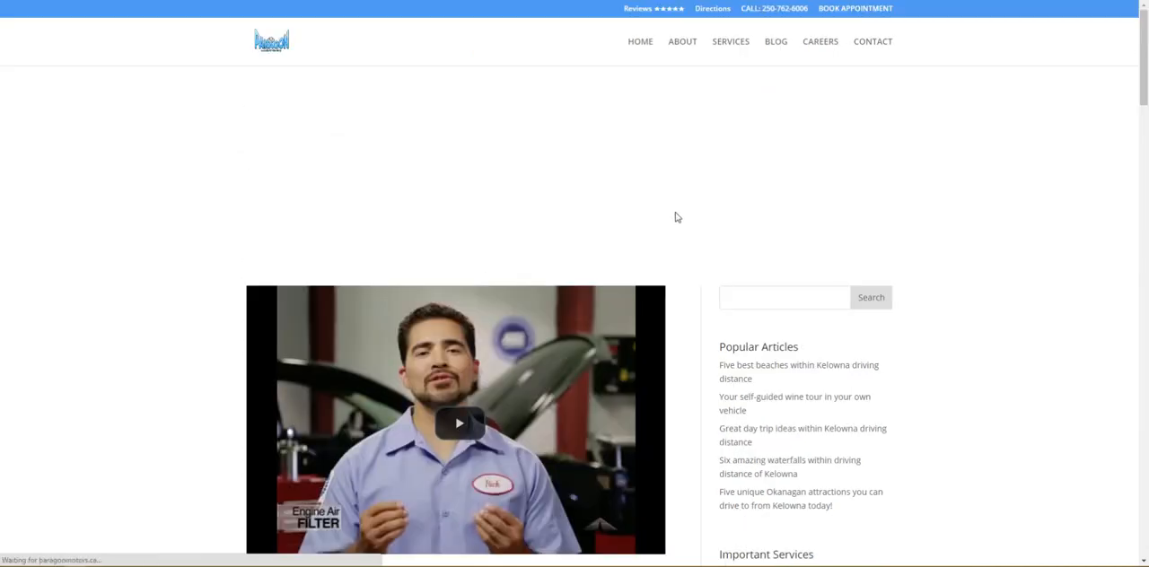
scroll(676, 217, down, 3)
scroll(678, 218, down, 10)
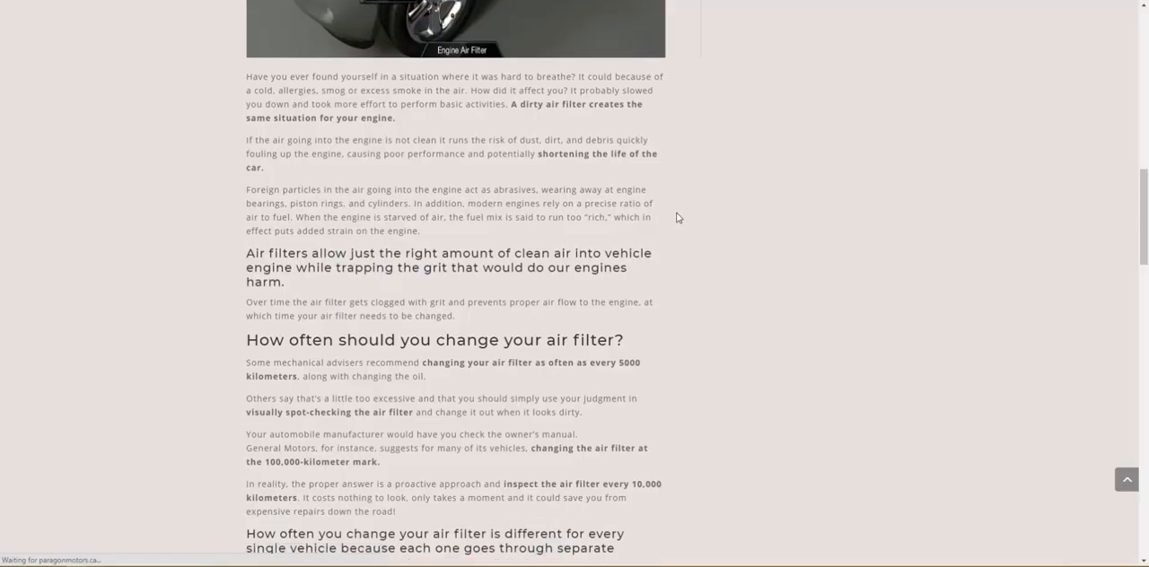
scroll(675, 216, up, 10)
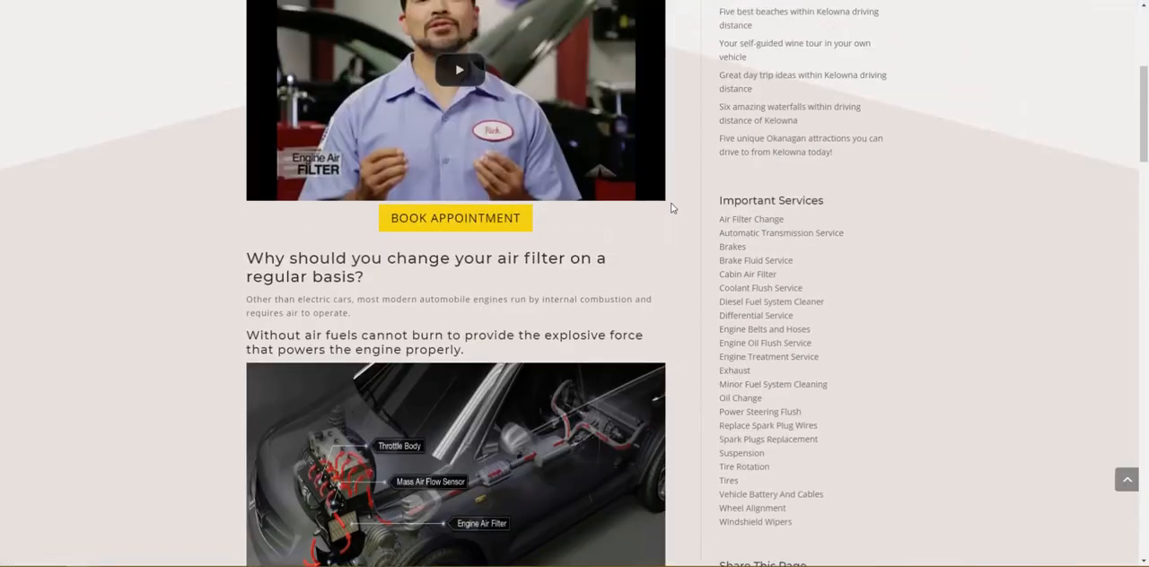
scroll(671, 208, up, 1)
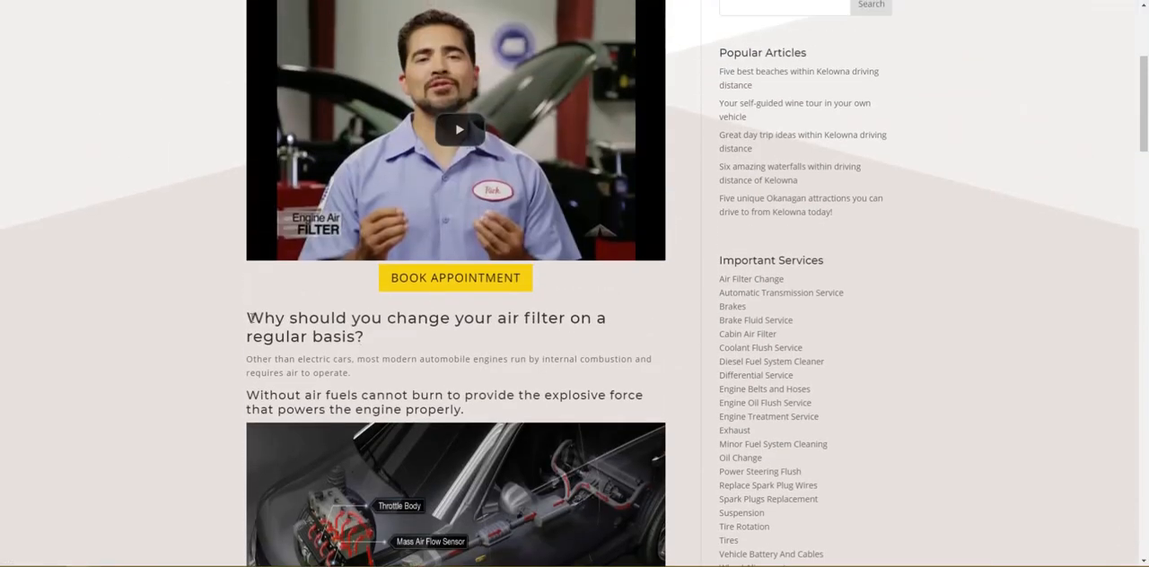
Step: Copy the page's key passages on why and how often to change an air filter into the new item's description
drag(251, 317, 438, 360)
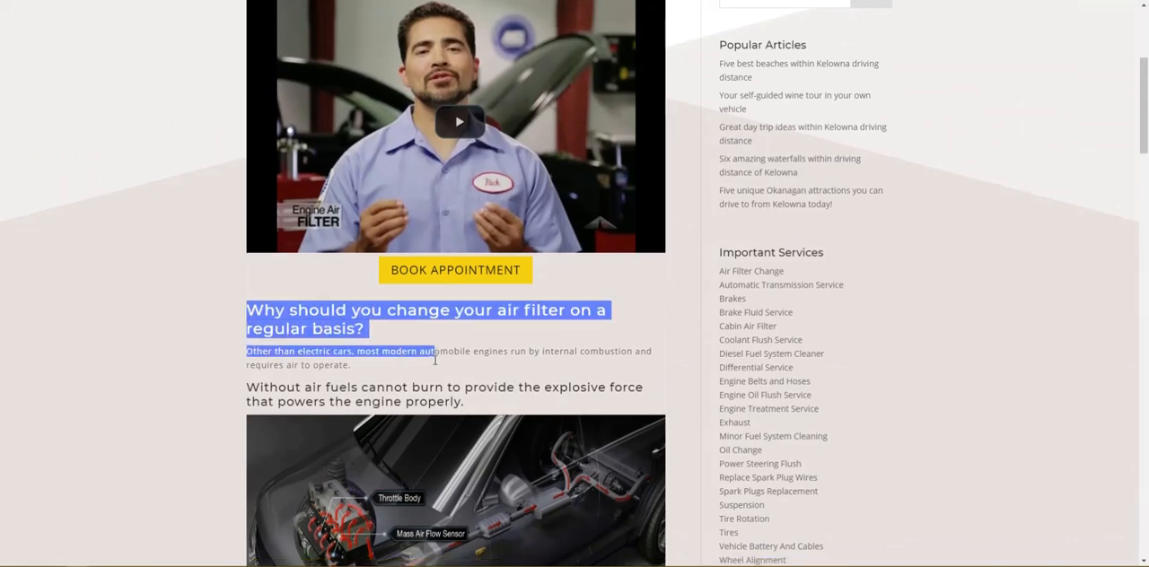
scroll(437, 360, down, 5)
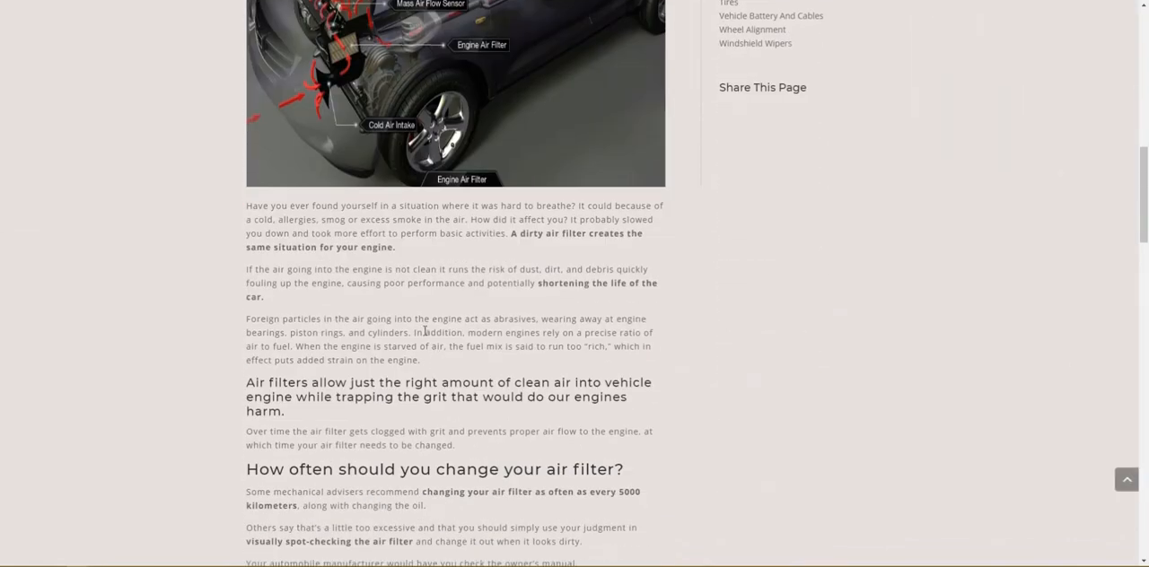
scroll(425, 331, down, 4)
scroll(345, 457, down, 4)
scroll(345, 434, up, 12)
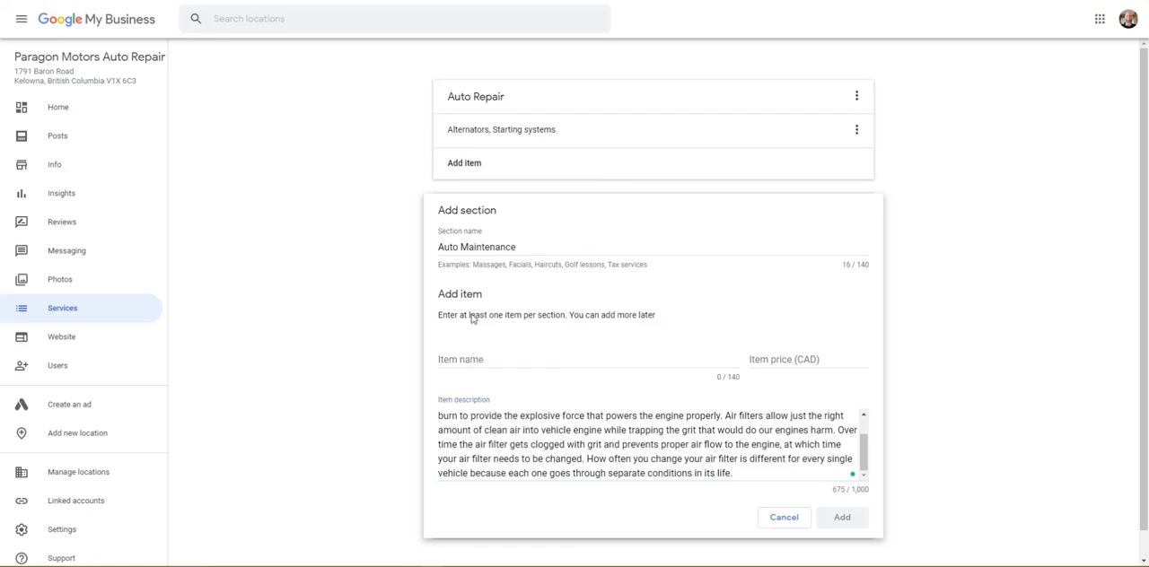
scroll(790, 447, up, 1)
scroll(790, 447, up, 3)
Step: Name the item Engine Air Filter without a price, save the Auto Maintenance section, and dismiss the blank follow-up item
click(486, 360)
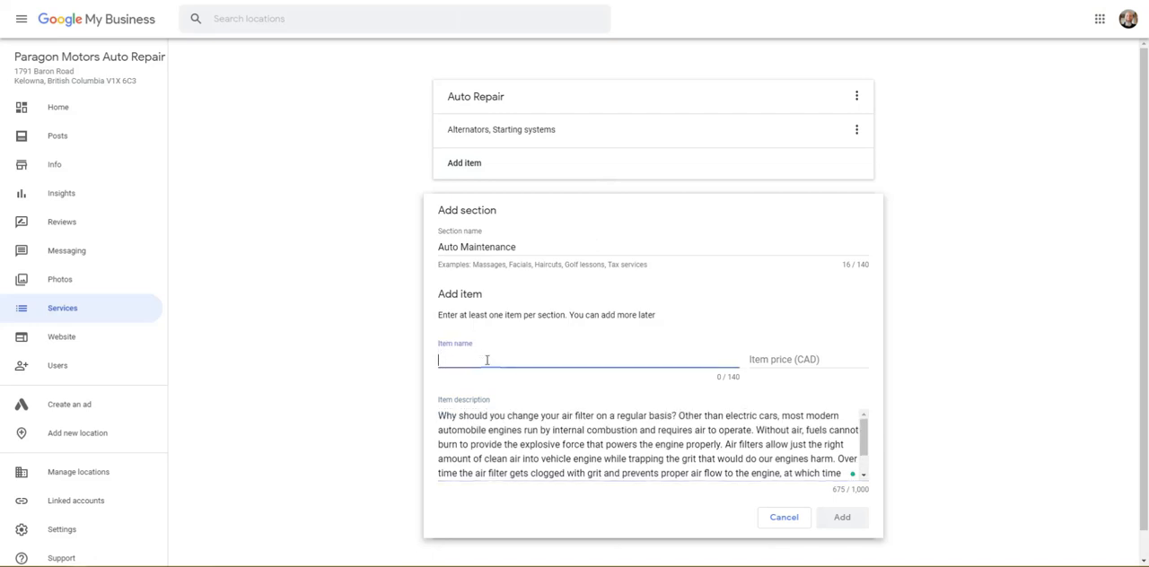
text(Engiune)
text(ne Air filte)
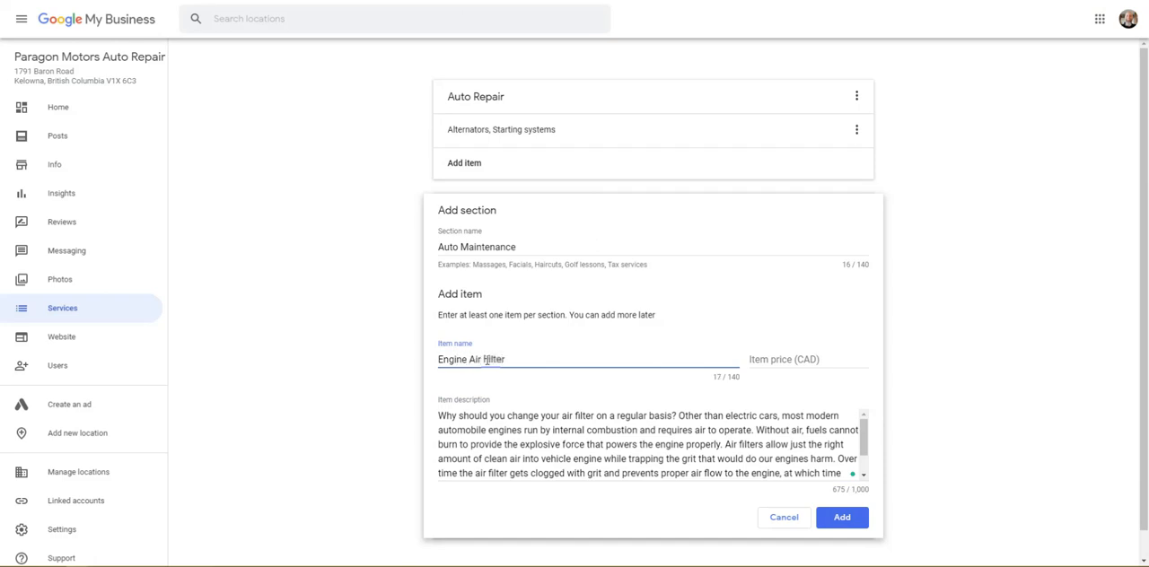
click(794, 357)
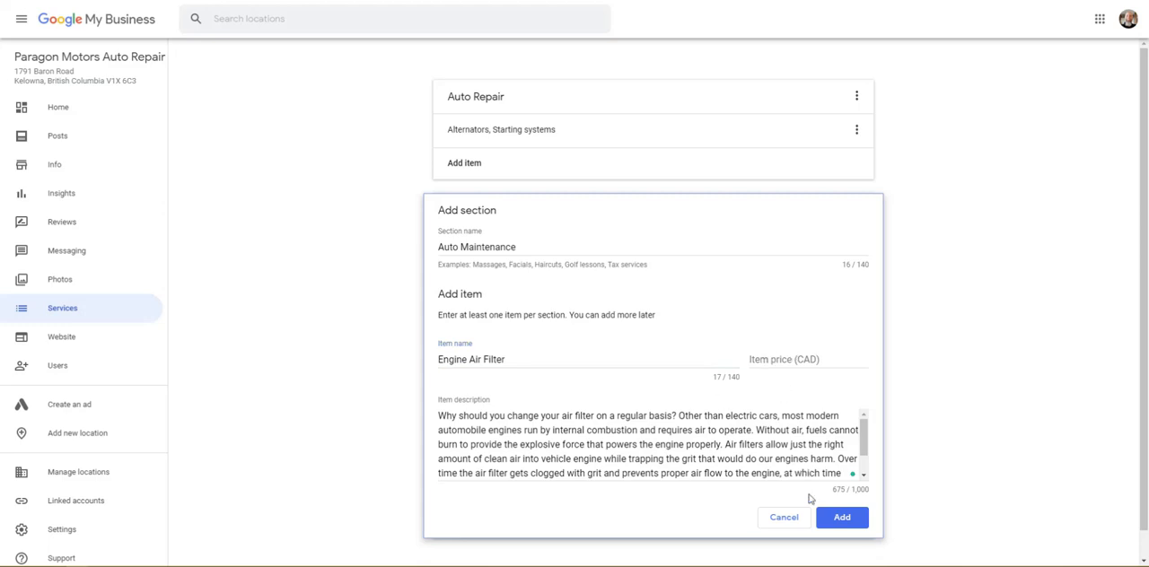
click(842, 519)
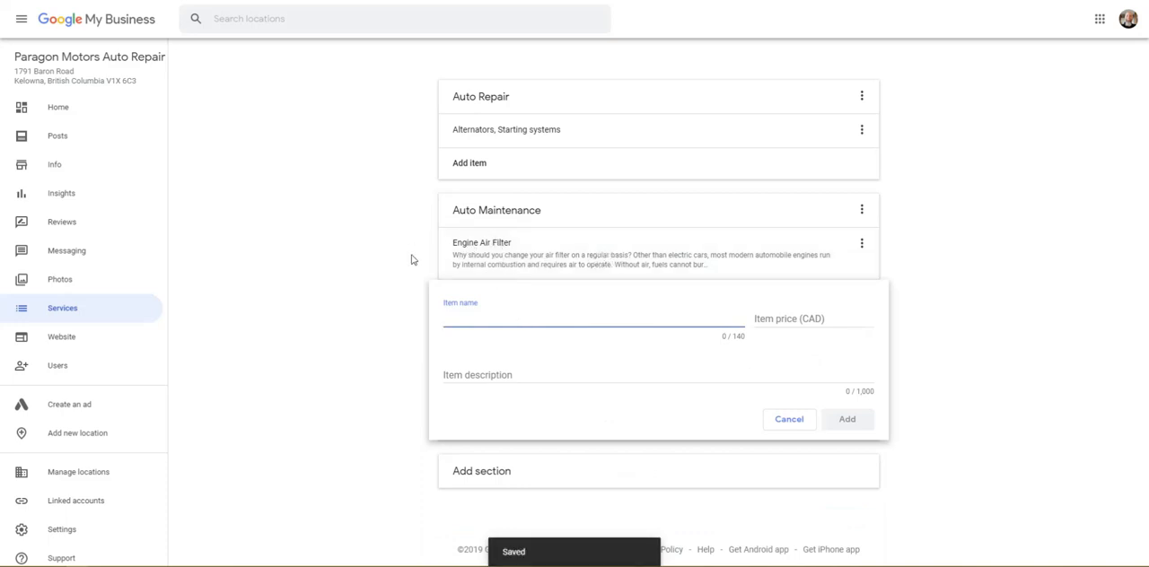
click(464, 280)
click(787, 422)
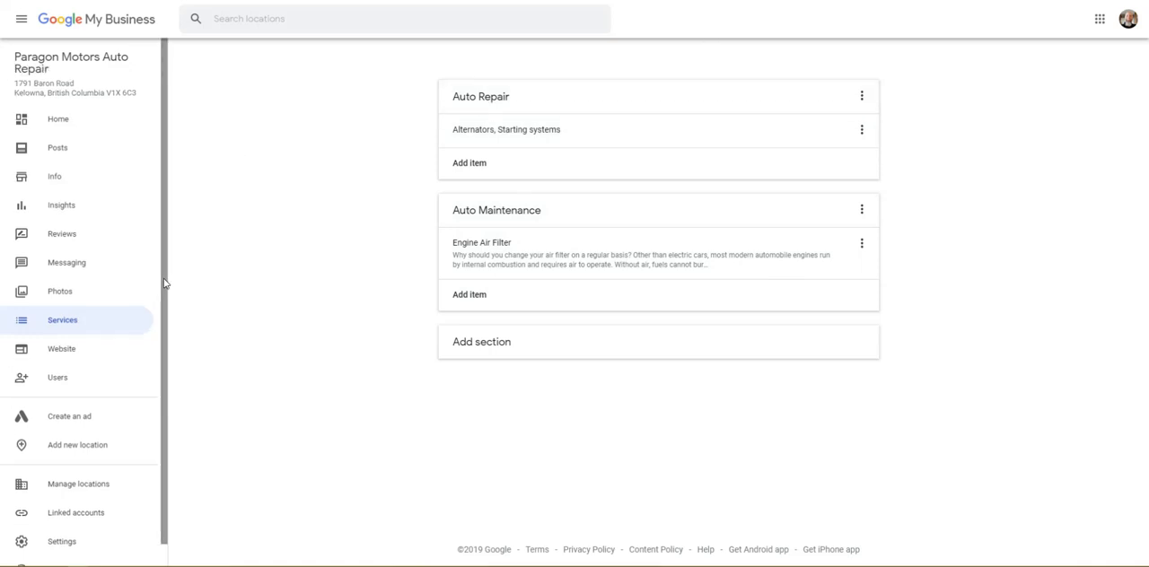
Step: Open the attributes in the business info and enable 24-hour service drop-off, Free loaner vehicles and Online scheduling
click(60, 182)
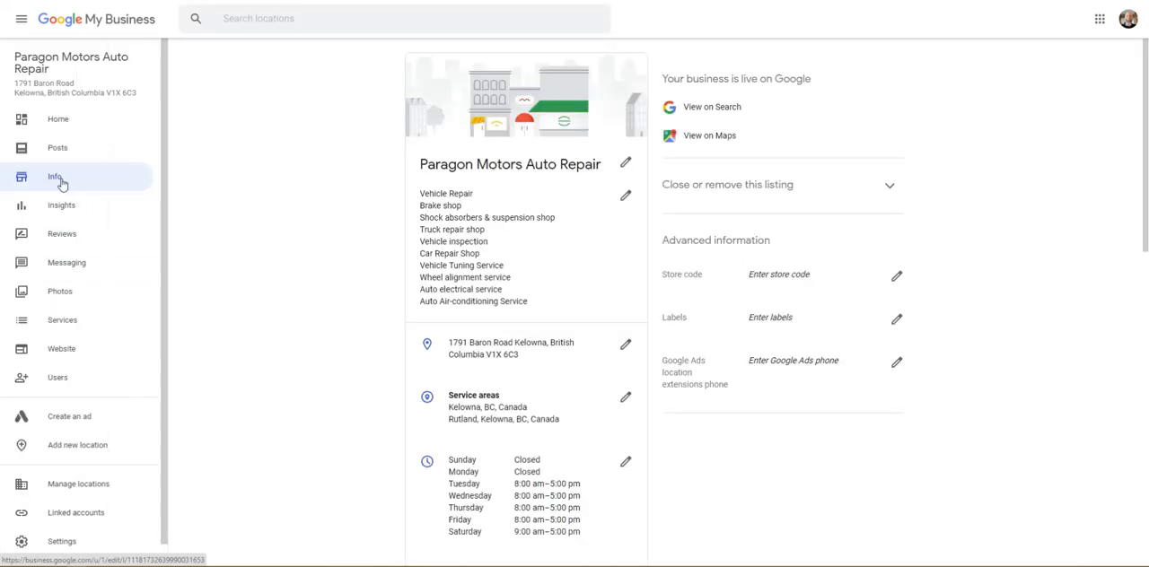
scroll(274, 248, down, 3)
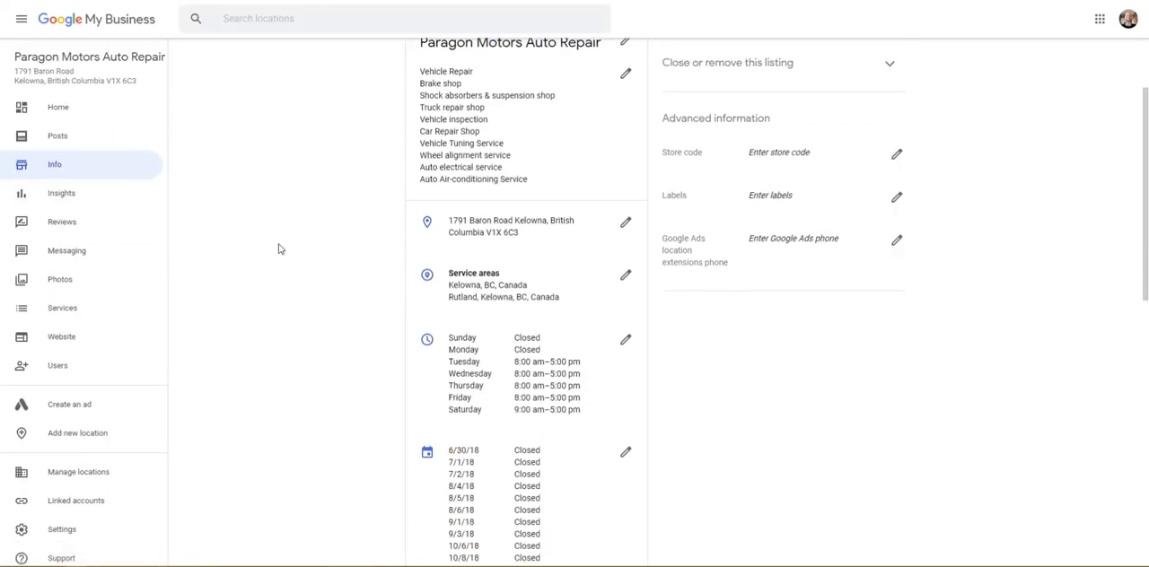
scroll(280, 248, down, 5)
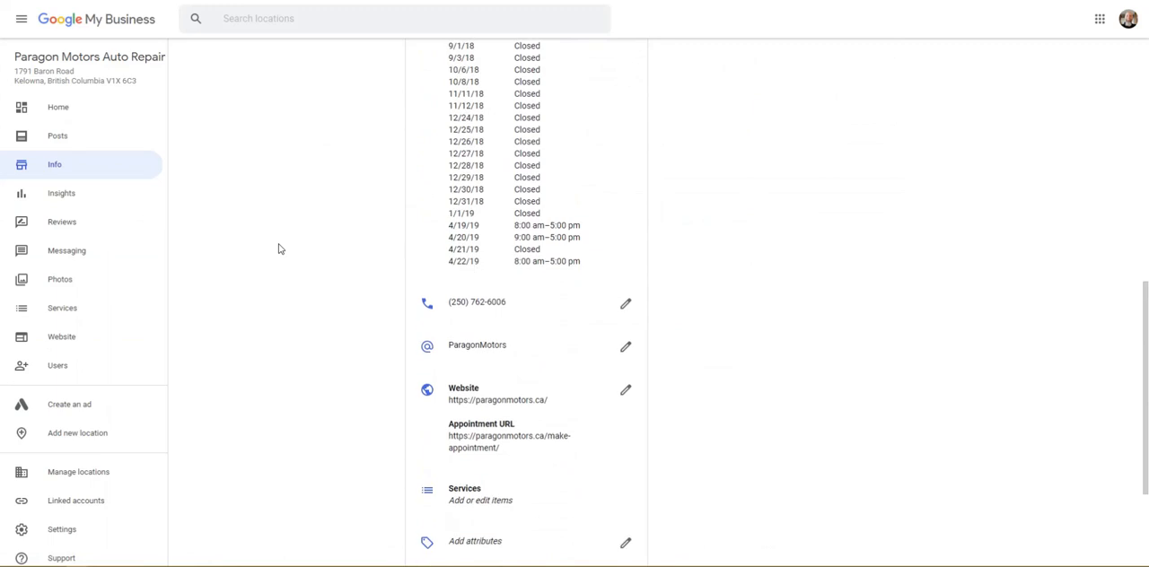
scroll(282, 249, down, 2)
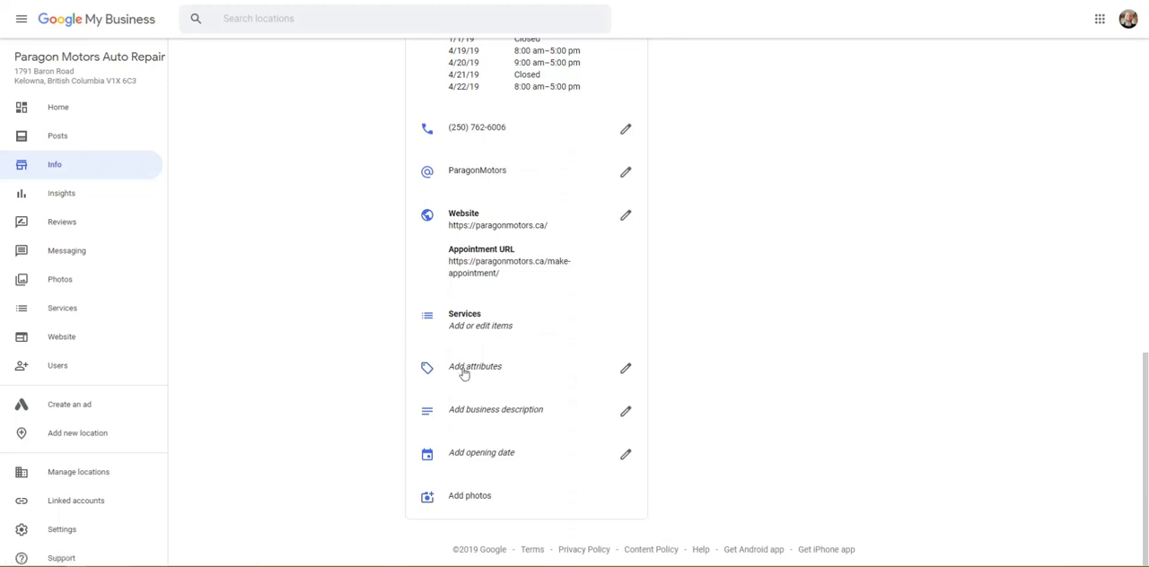
click(625, 369)
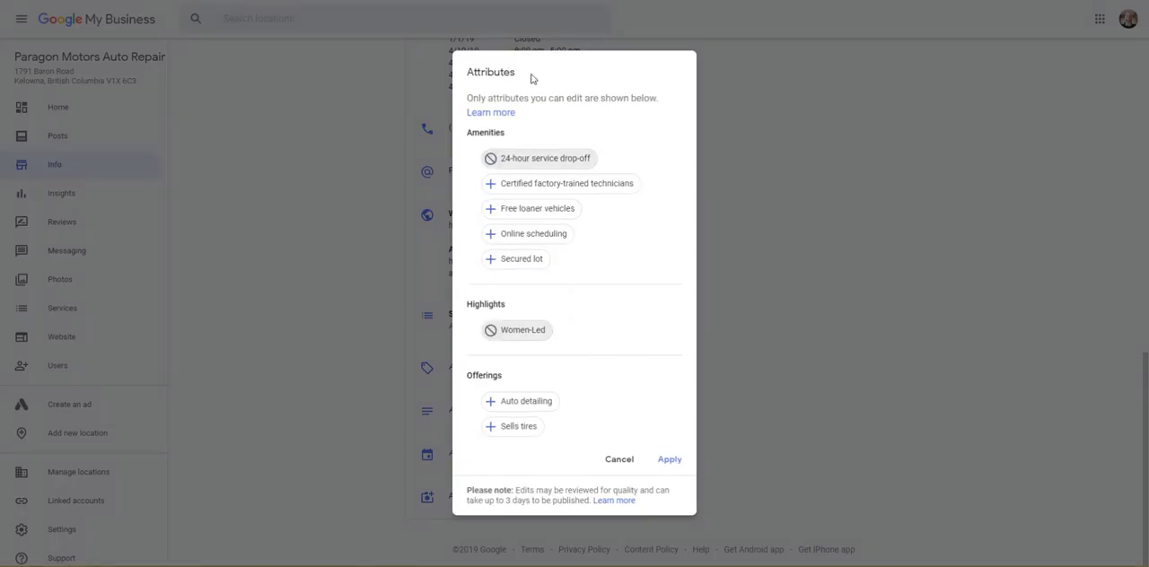
click(496, 165)
click(490, 213)
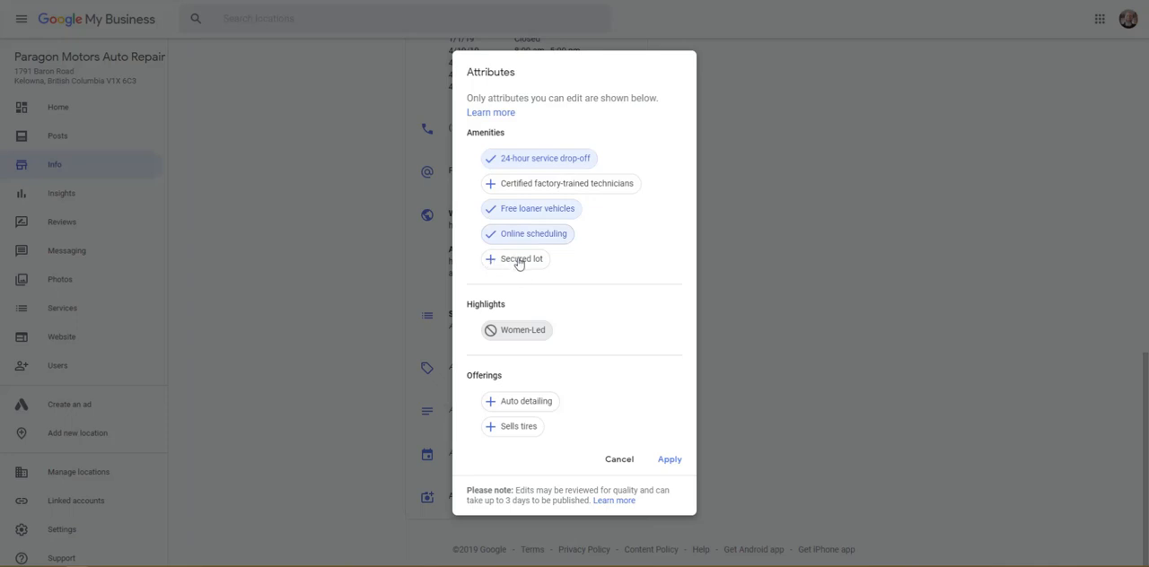
Step: Enable Sells tires, mark Auto detailing, Secured lot and Certified factory-trained technicians as not offered, and apply the attributes
click(494, 430)
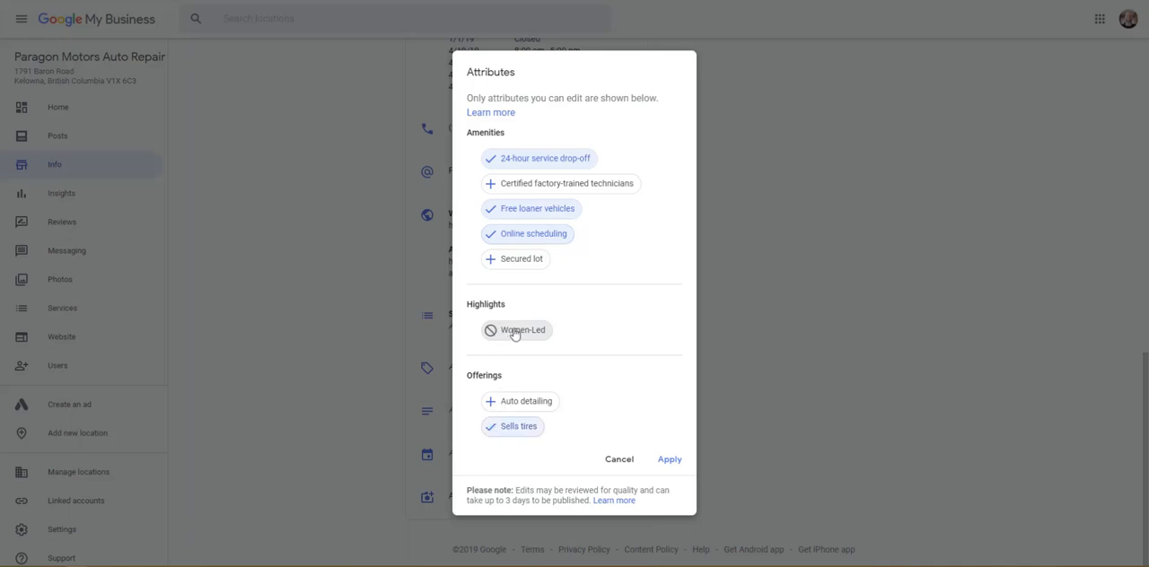
click(490, 405)
click(490, 406)
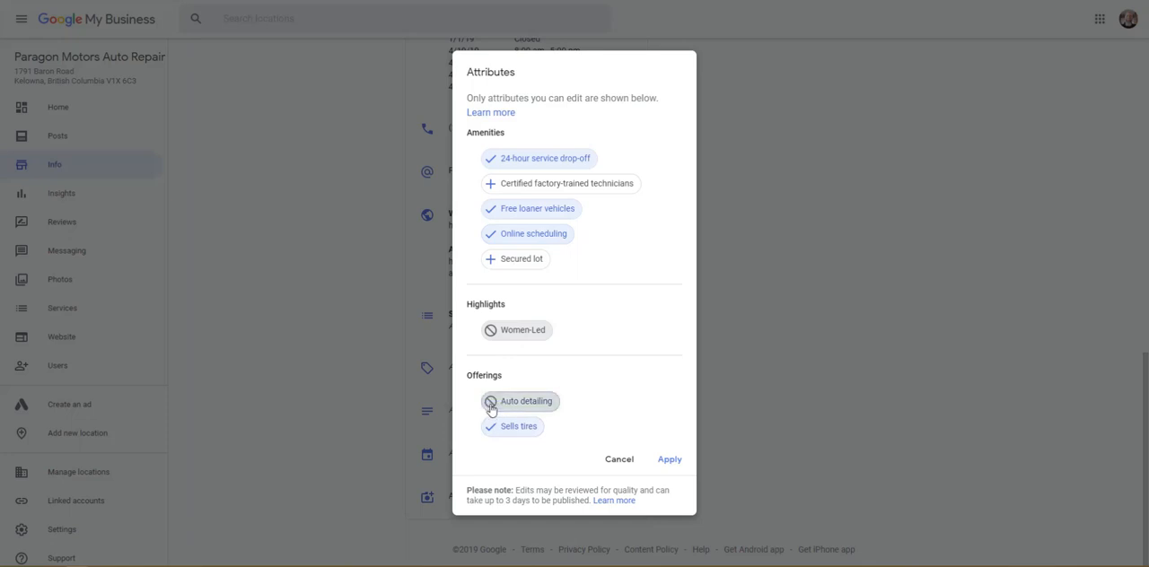
double_click(493, 259)
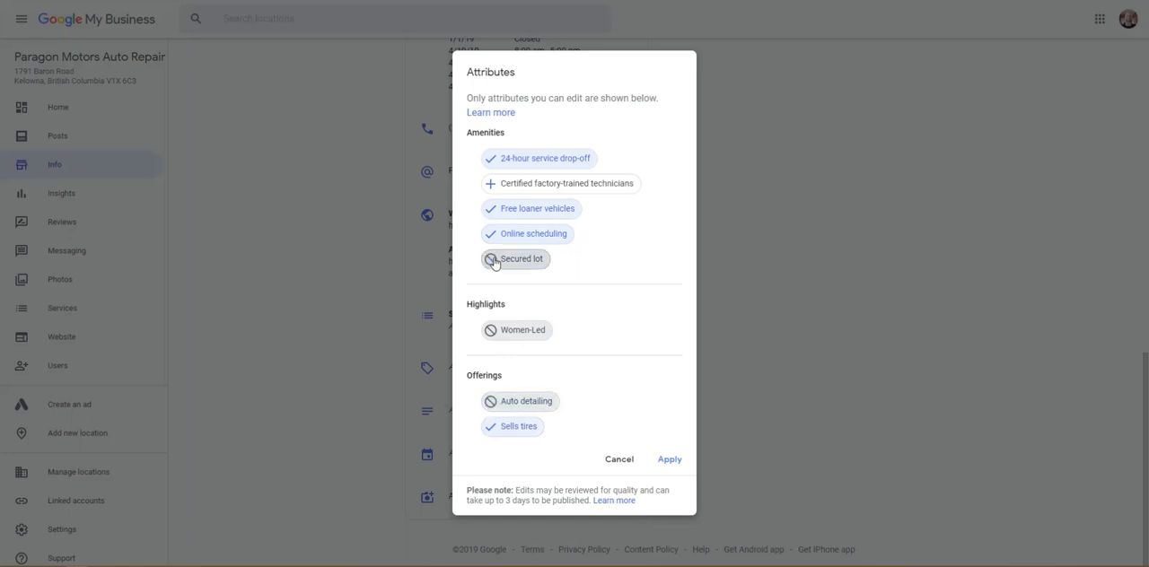
double_click(491, 186)
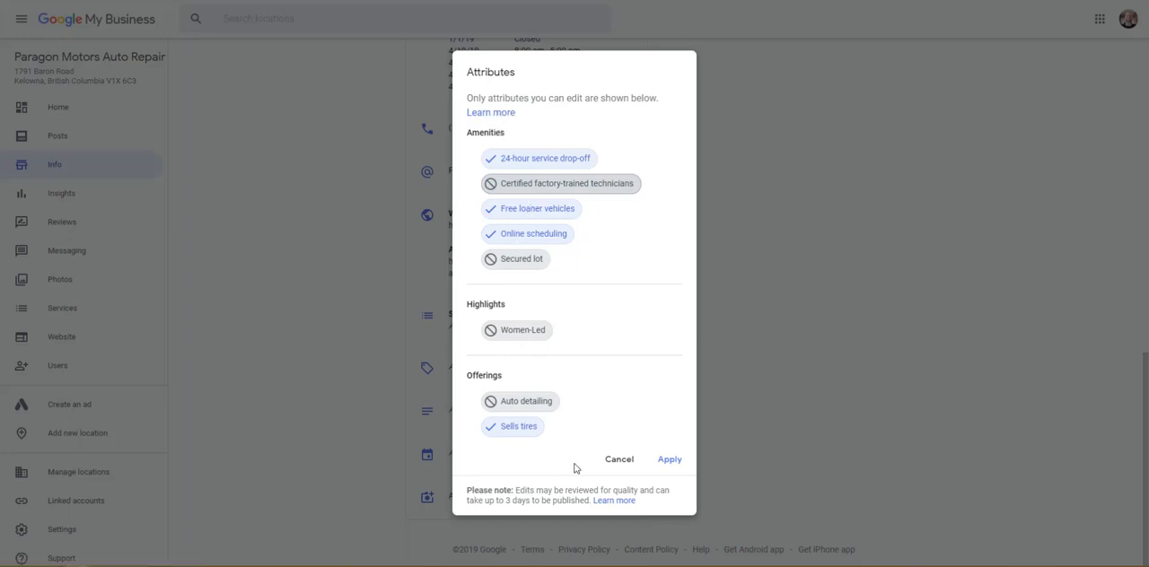
click(669, 461)
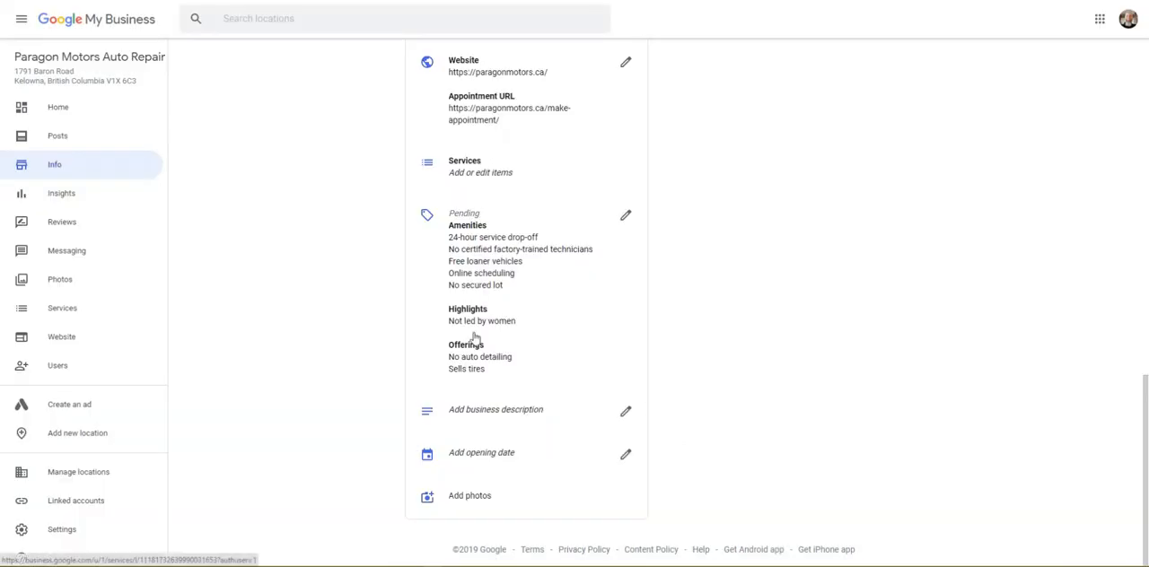
Step: Start the business description with the four sentences under Your Automotive Services, copied from the home page of the Paragon Motors site
click(626, 412)
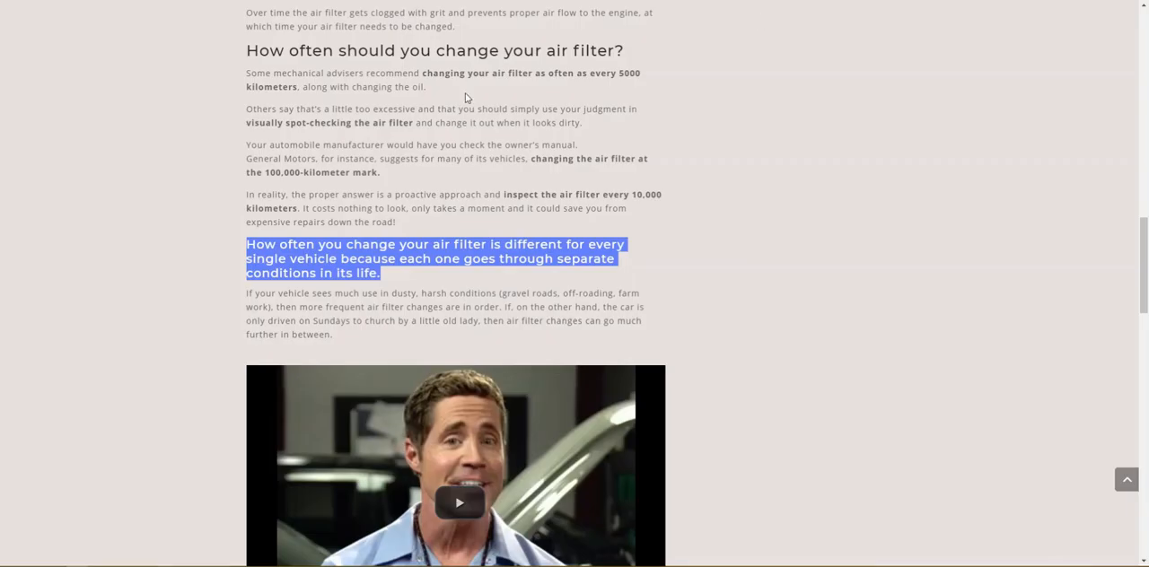
scroll(464, 92, up, 20)
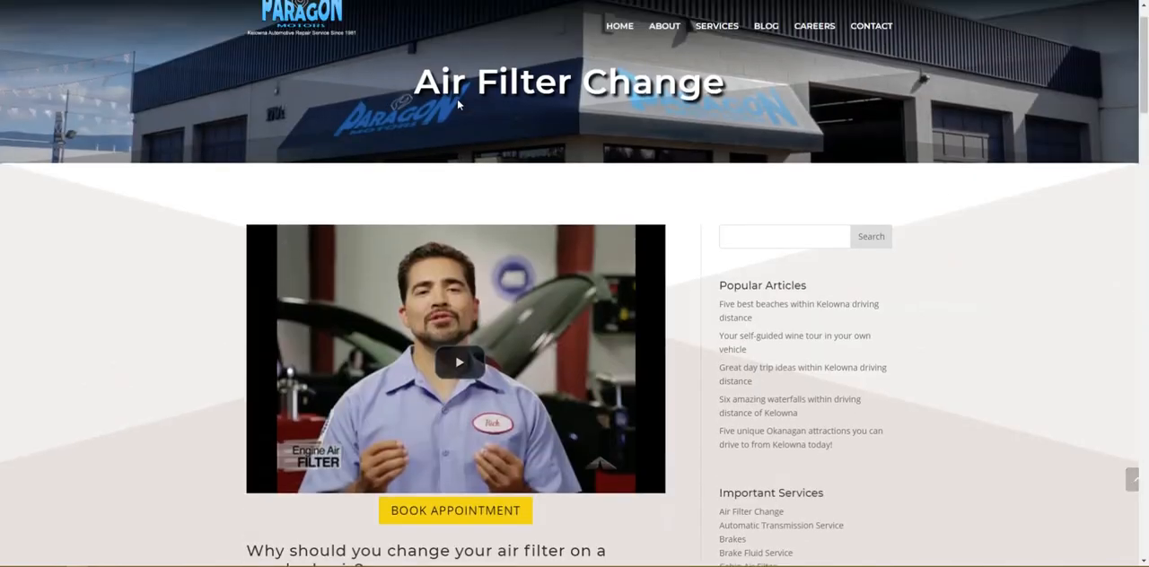
scroll(431, 85, up, 1)
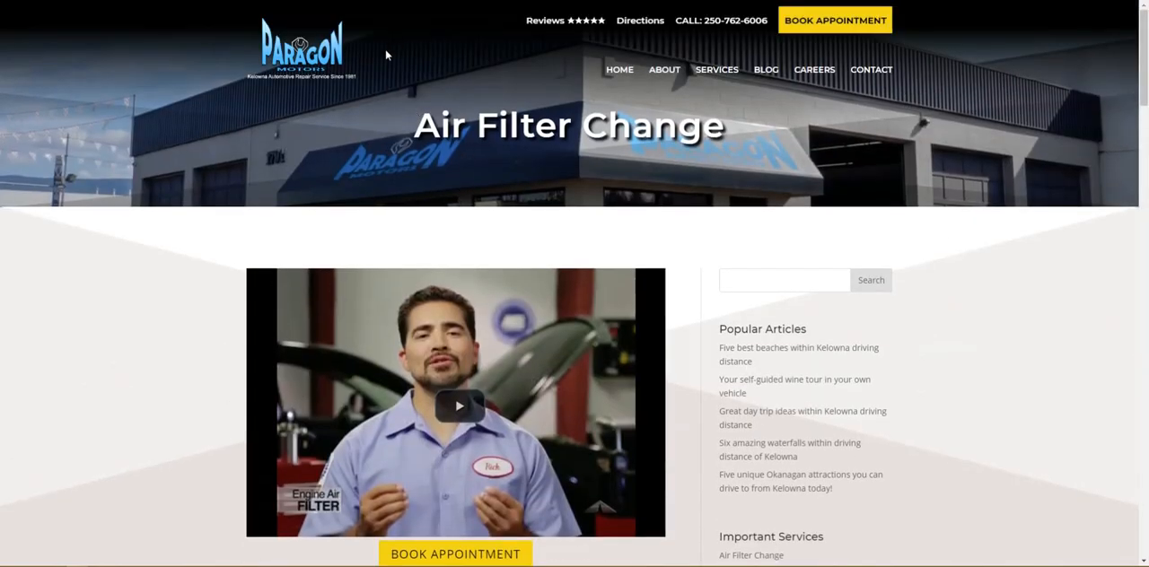
click(621, 71)
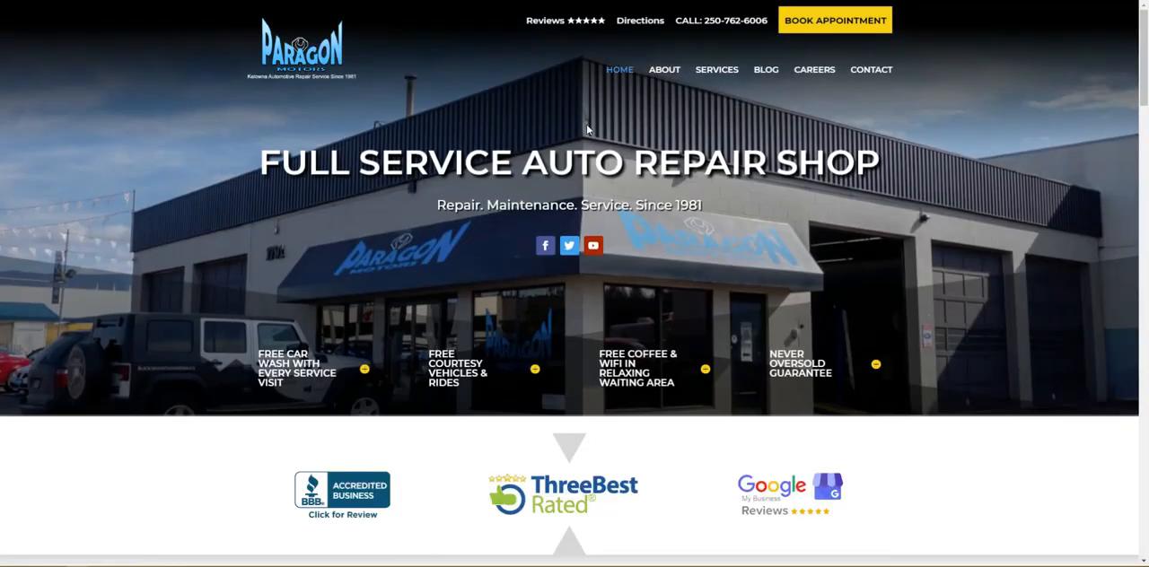
scroll(563, 158, down, 3)
scroll(564, 158, down, 10)
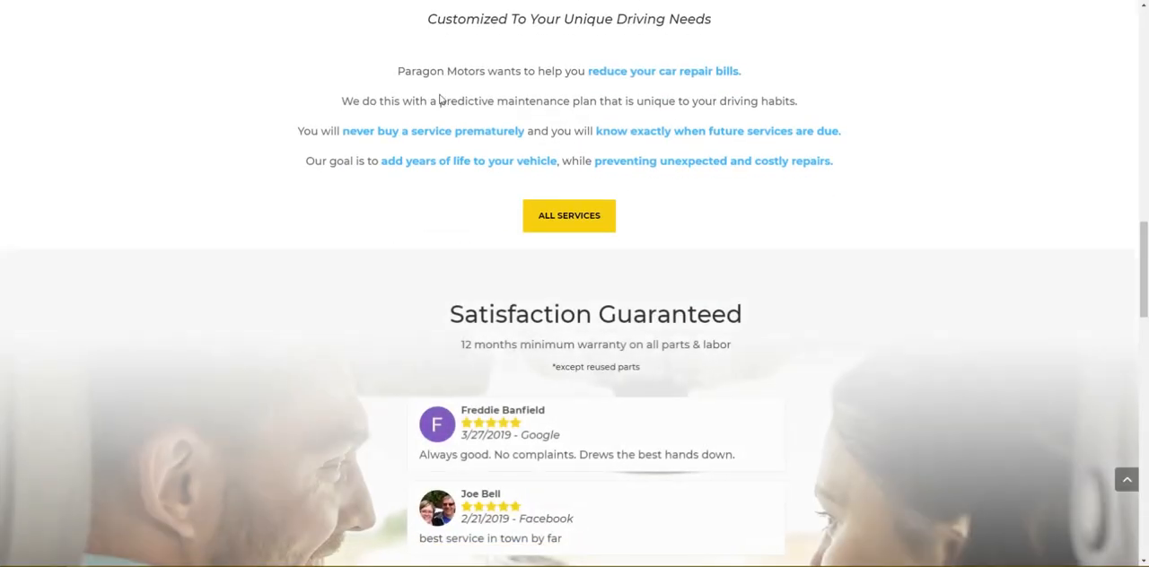
scroll(444, 99, up, 1)
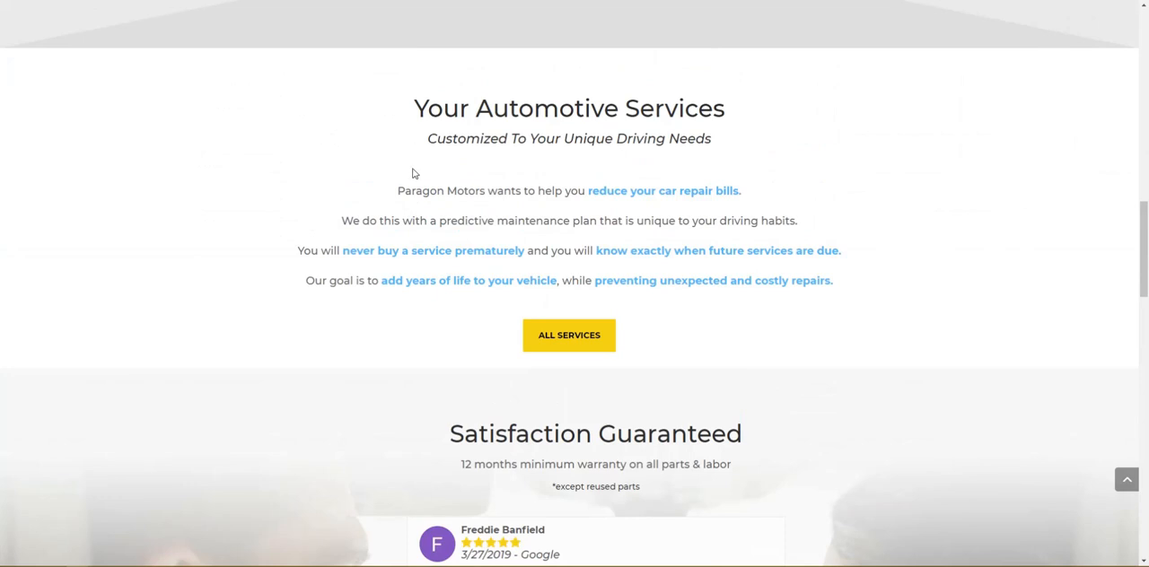
drag(399, 191, 843, 285)
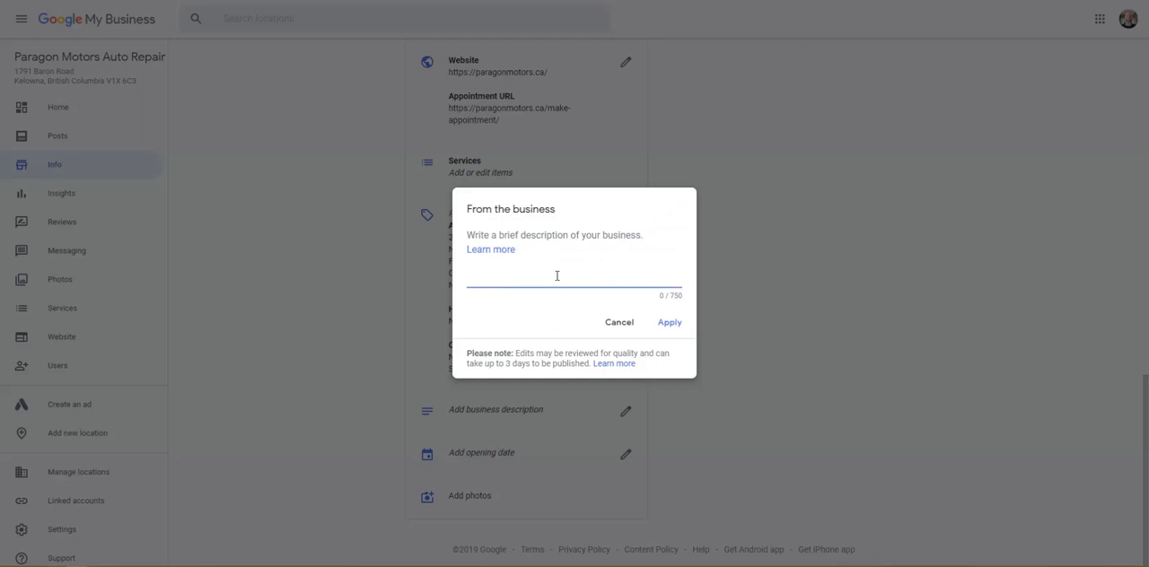
text(Paragon Motors wants to help you reduce your car repair bills.  We do this with a predictive maintenance plan that is unique to your driving habits.  You will never buy a service prematurely and you will know exactly when future services are due.  Our goal is to add years of life to your vehicle, while preventing unexpected and costly repairs.)
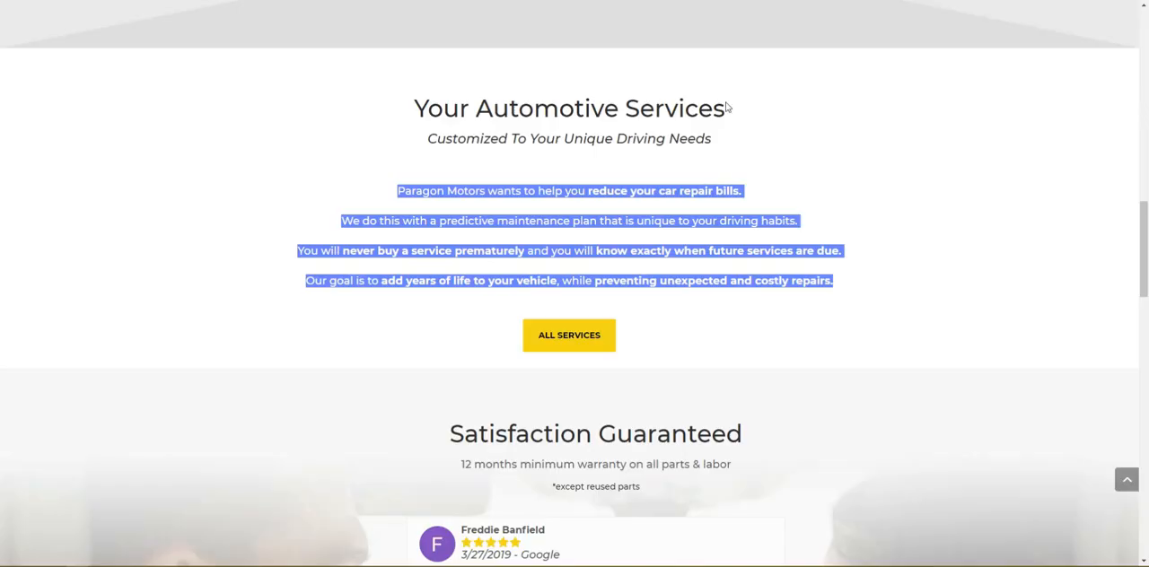
Step: Append the About page's closing paragraph on diagnostic equipment, fleet truck customers and service since 1981 to the description, split into separate paragraphs
scroll(726, 105, down, 15)
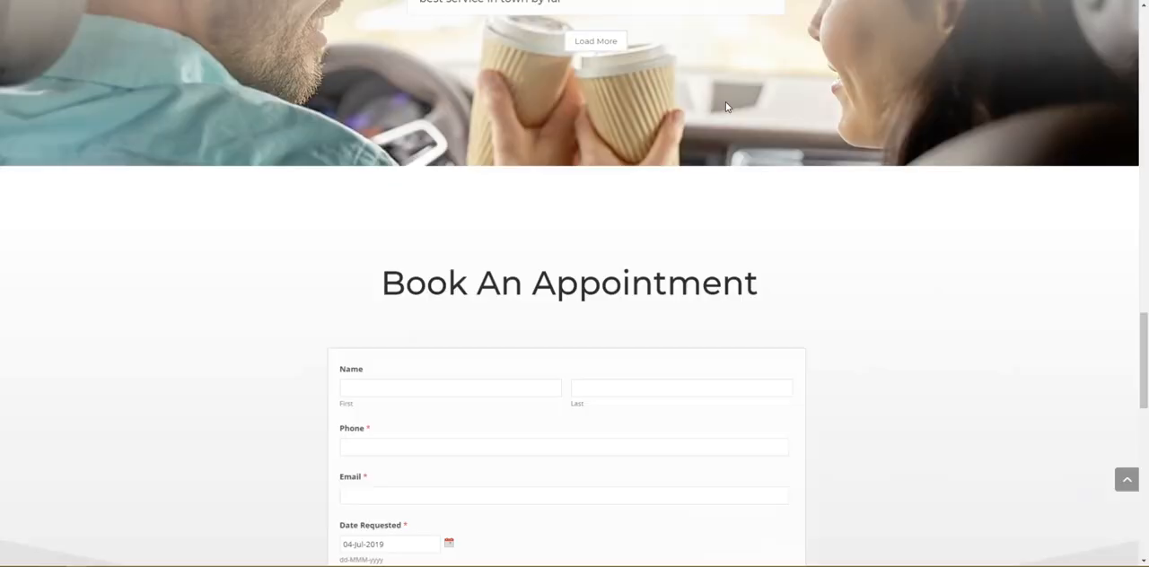
scroll(727, 106, down, 3)
scroll(727, 107, up, 20)
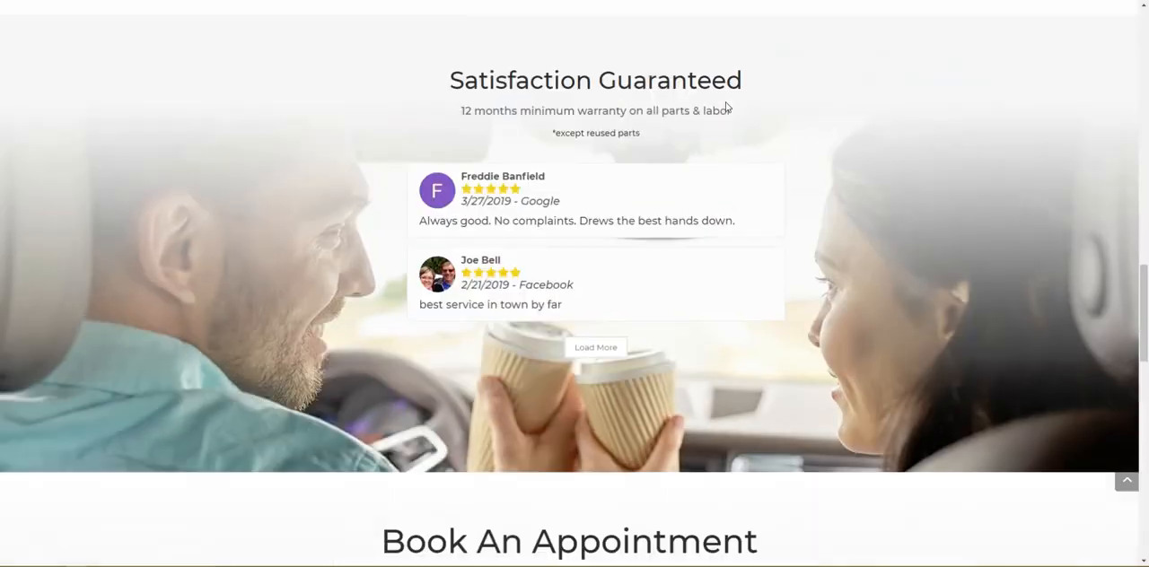
scroll(727, 107, up, 10)
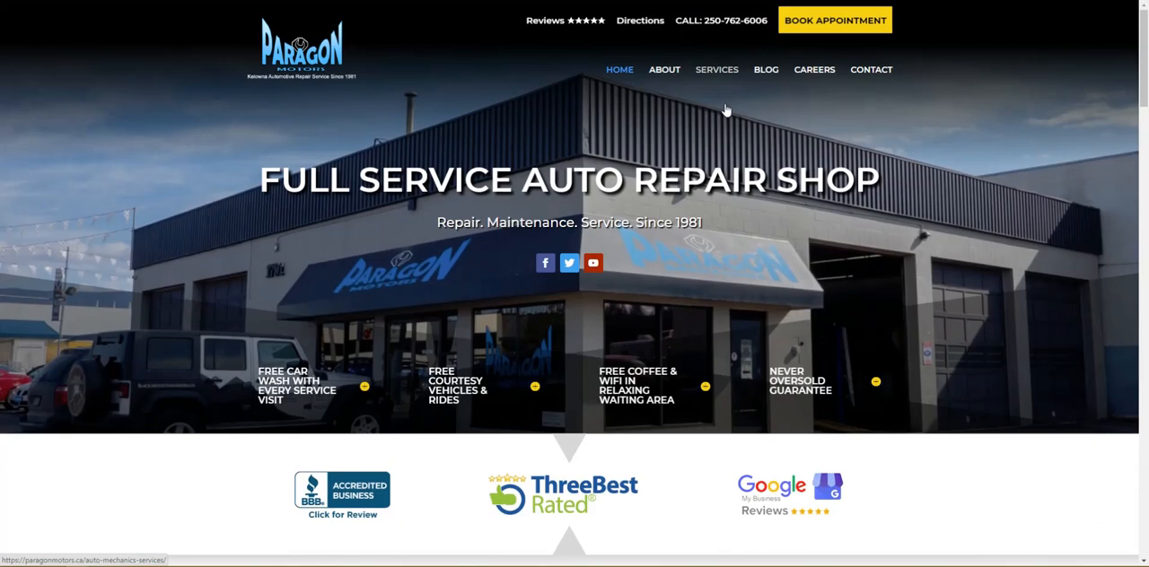
click(664, 71)
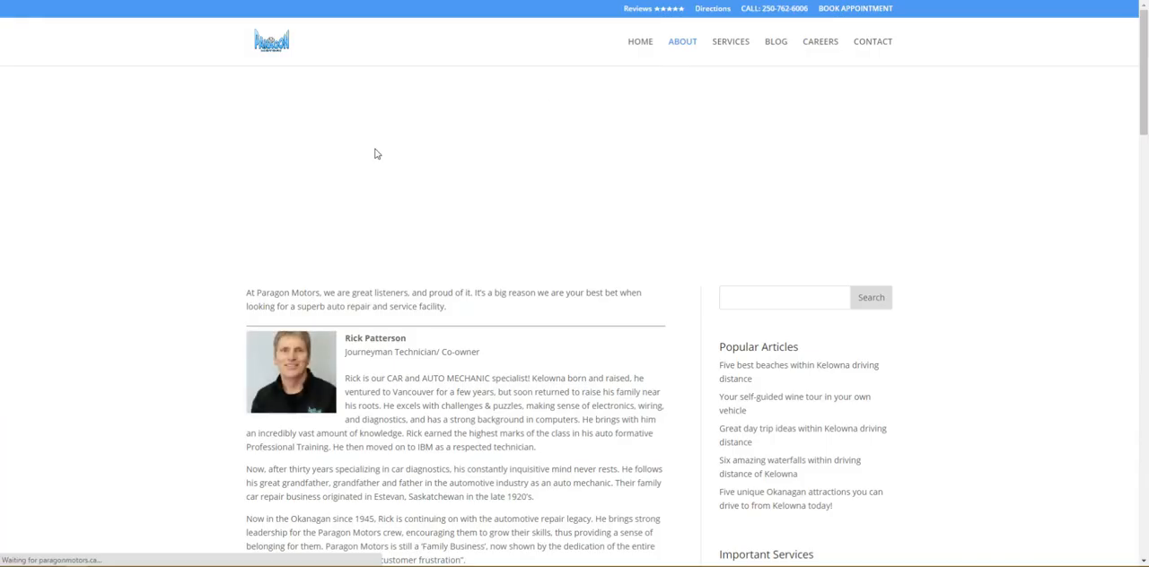
scroll(323, 252, down, 2)
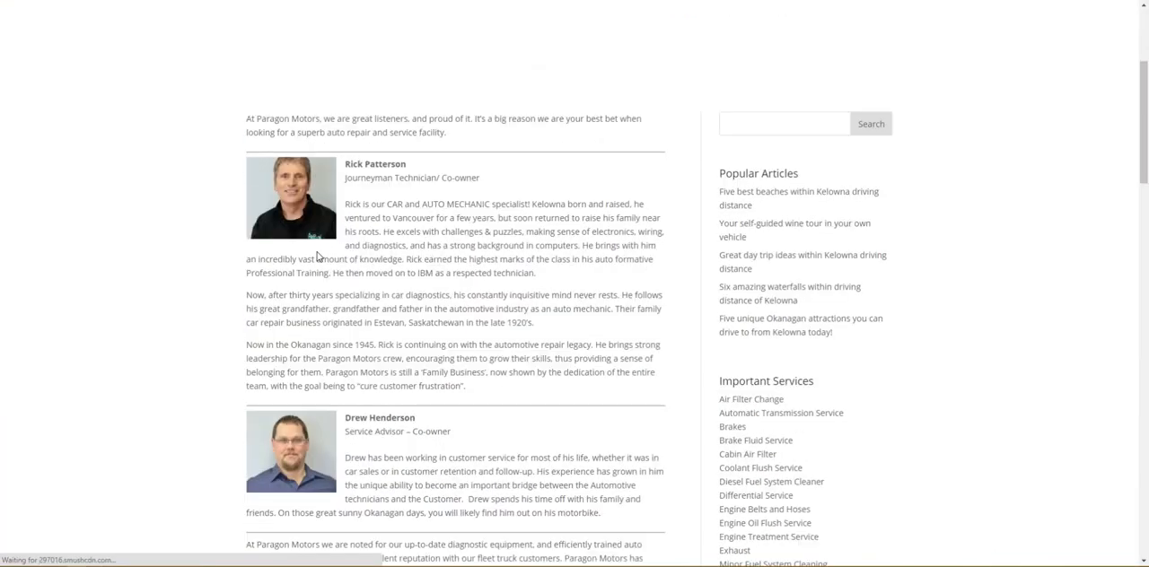
scroll(384, 284, down, 3)
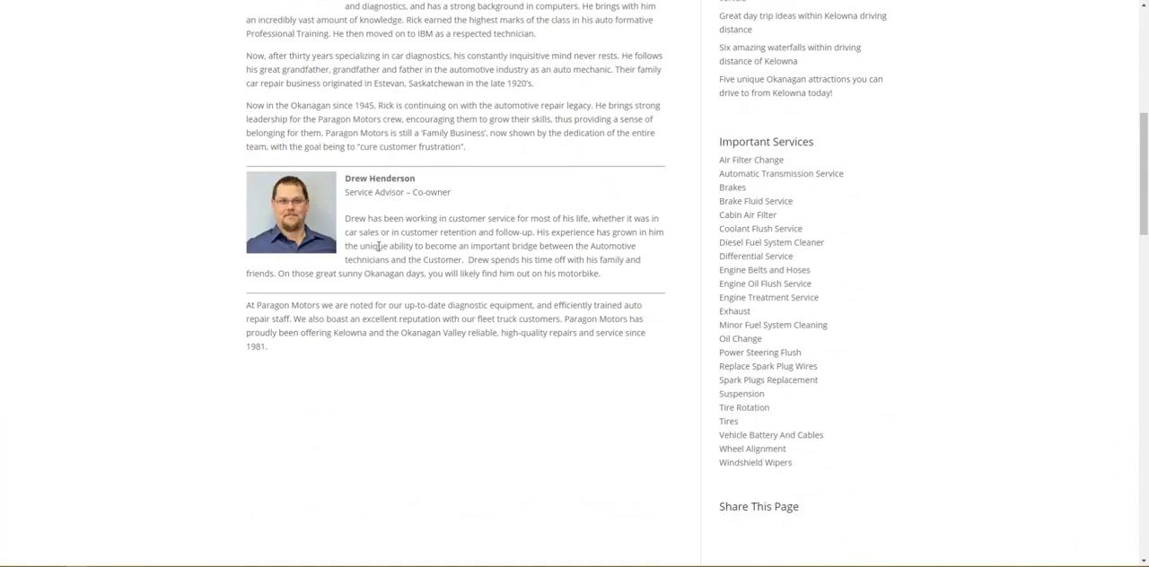
scroll(305, 265, up, 3)
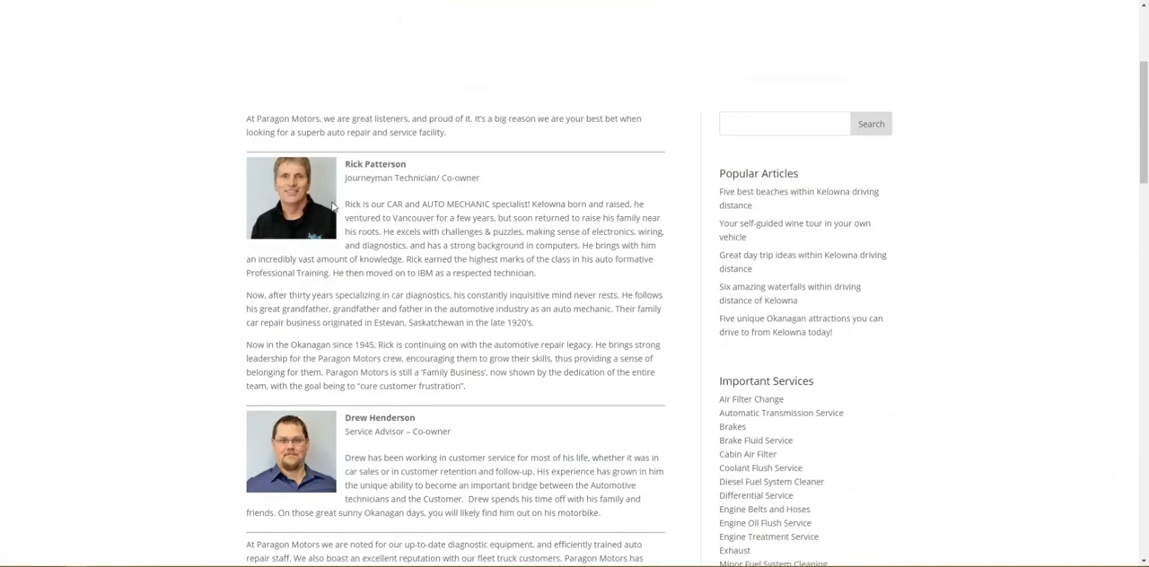
scroll(436, 274, down, 3)
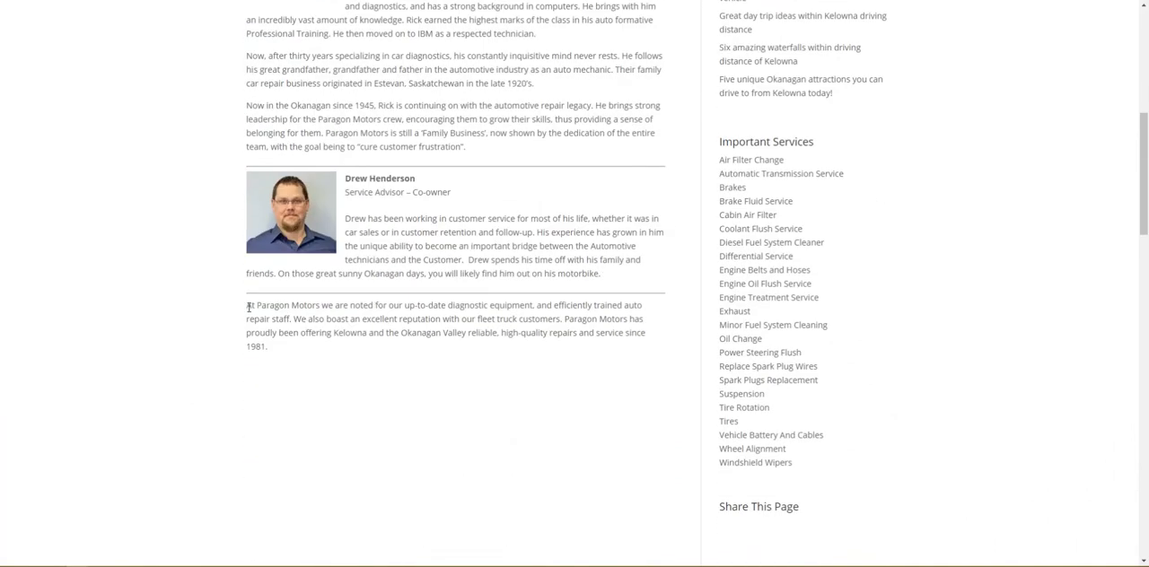
drag(247, 308, 278, 350)
key(ctrl+c)
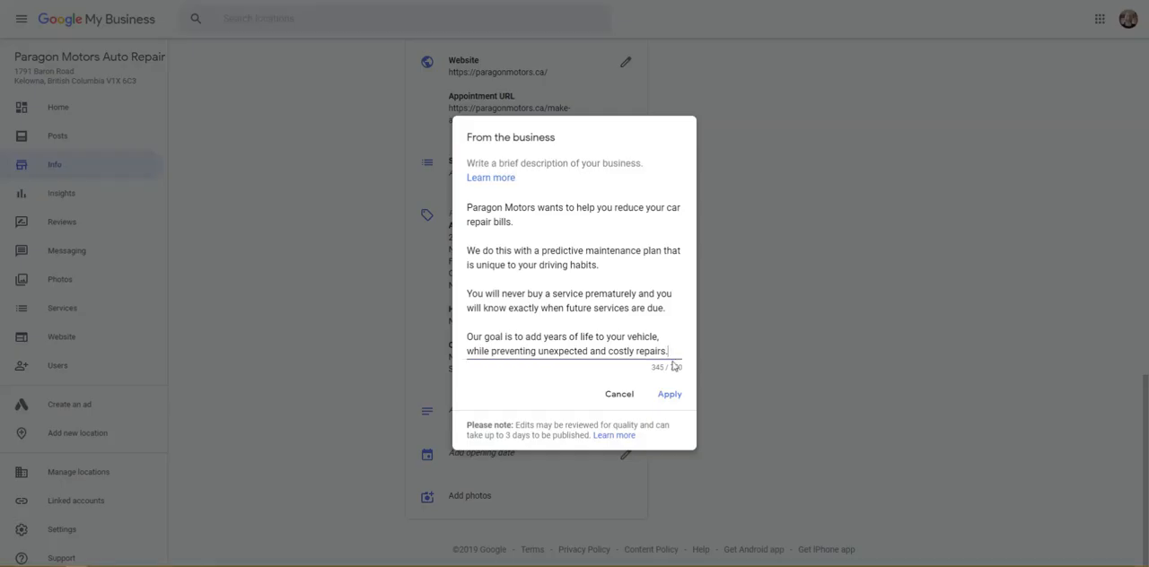
key(Return)
key(Return)
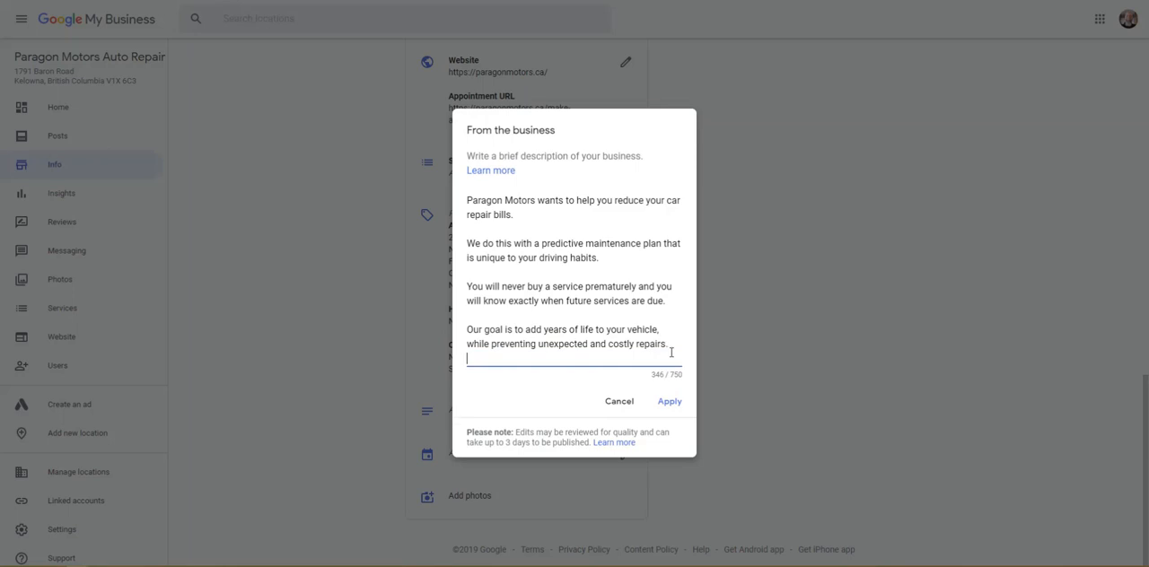
key(ctrl+v)
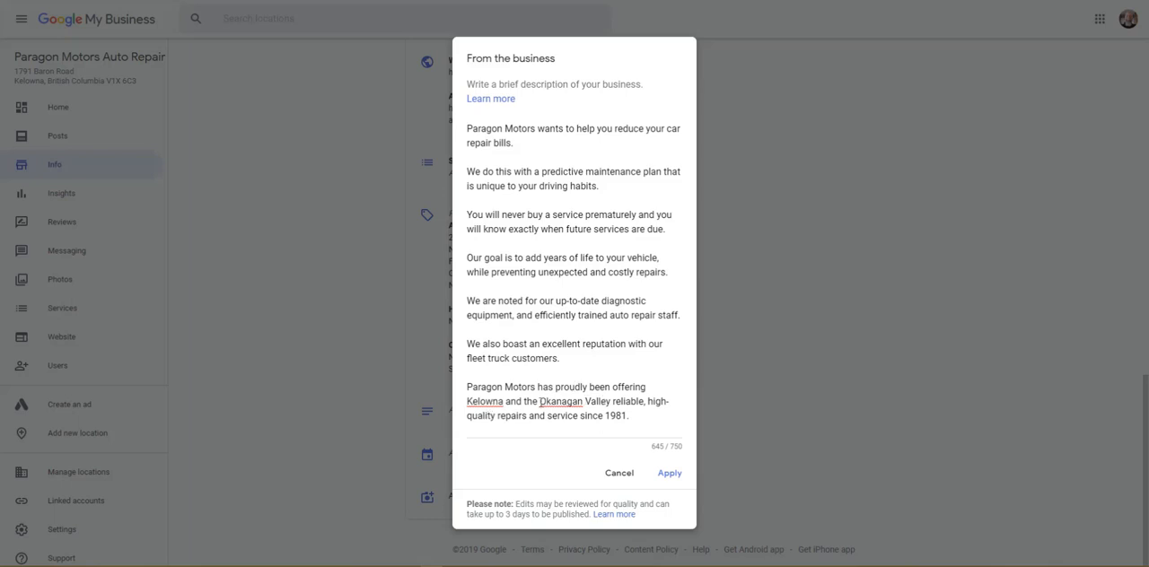
Step: Add Rutland between Kelowna and the Okanagan Valley in the description's last paragraph, set off with commas
click(503, 402)
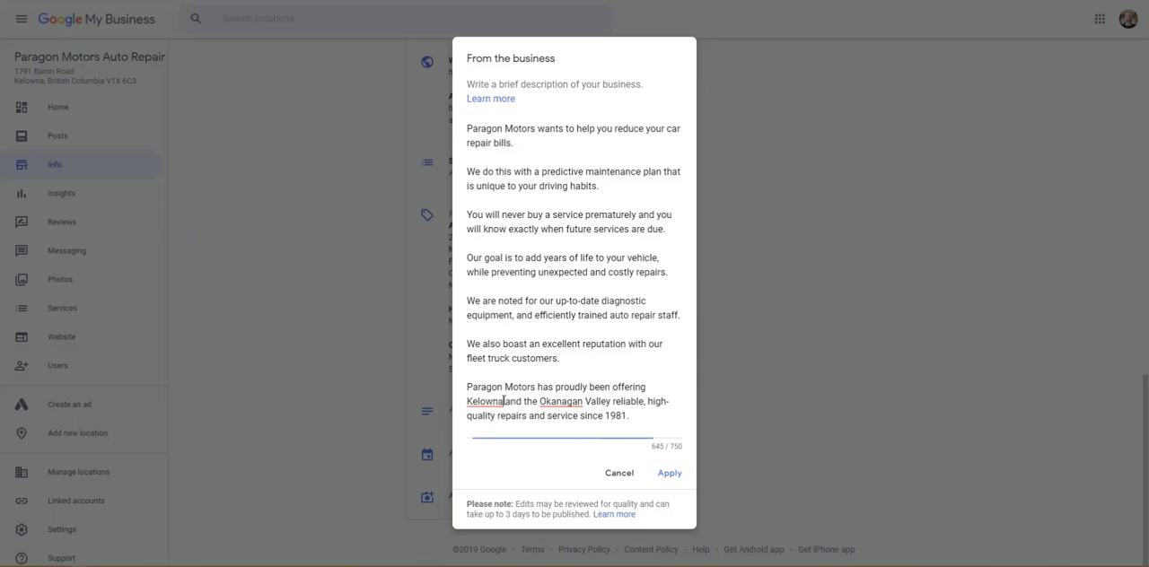
text(, R)
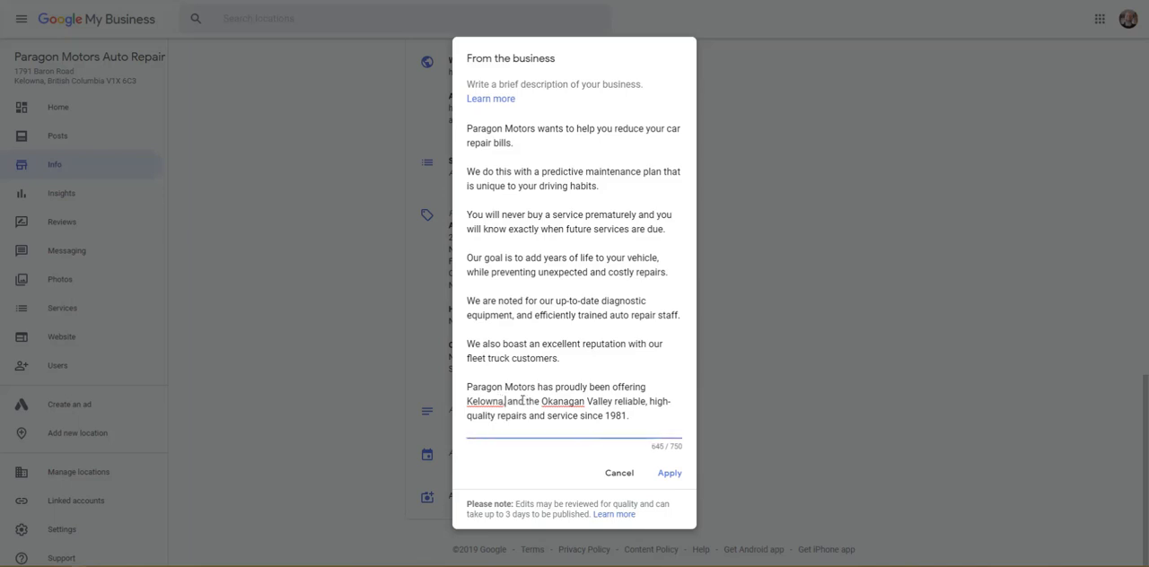
text(utland)
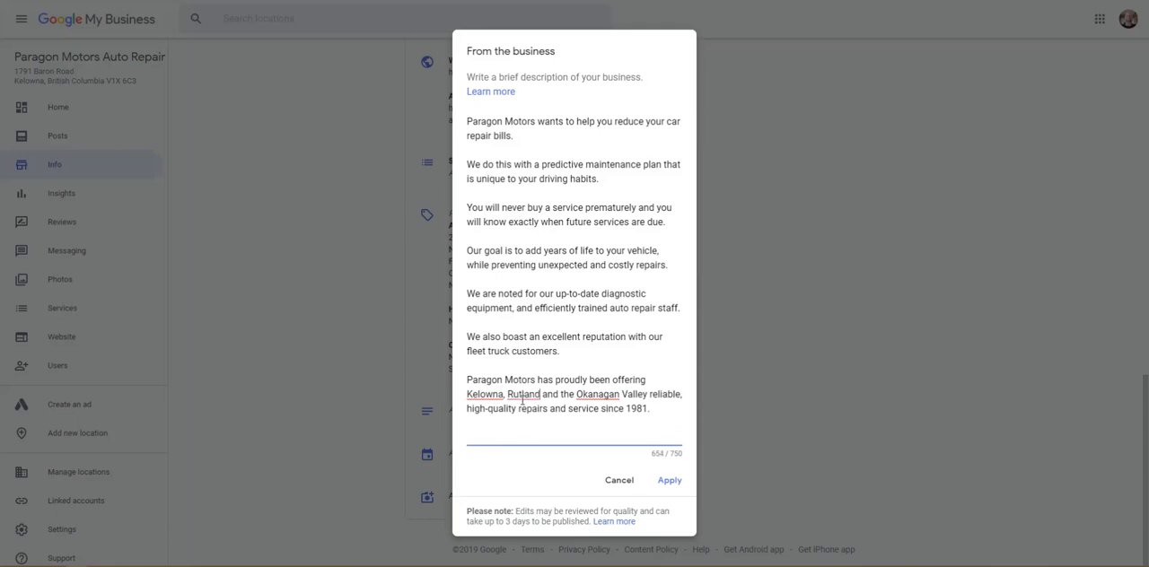
text(,)
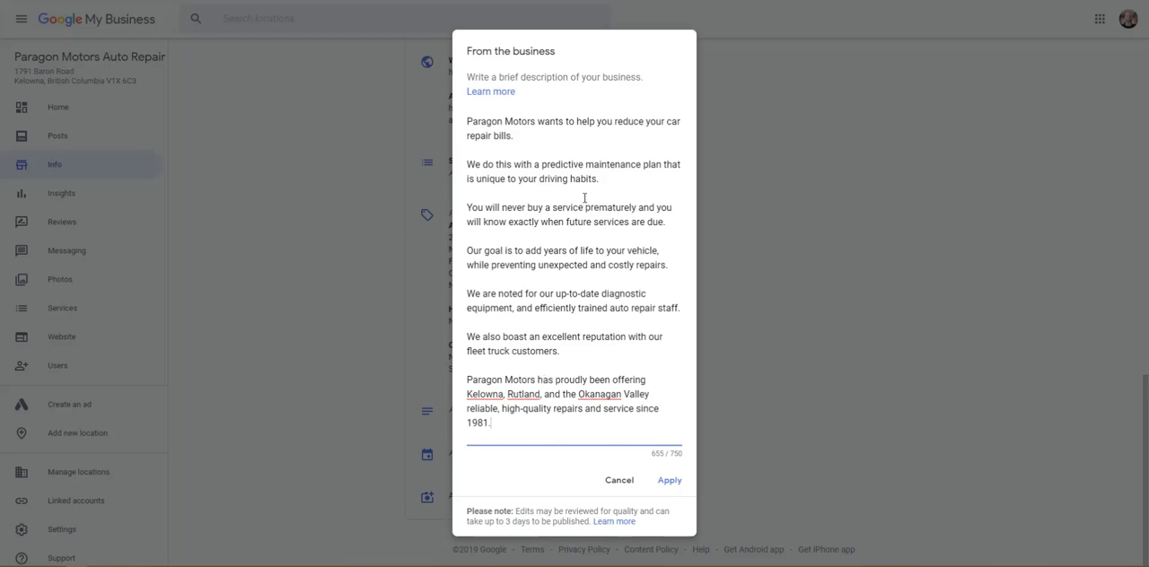
Step: Reword the last paragraph's offering to "high-quality auto repair and maintenance service" and apply the business description
click(554, 409)
text(auto)
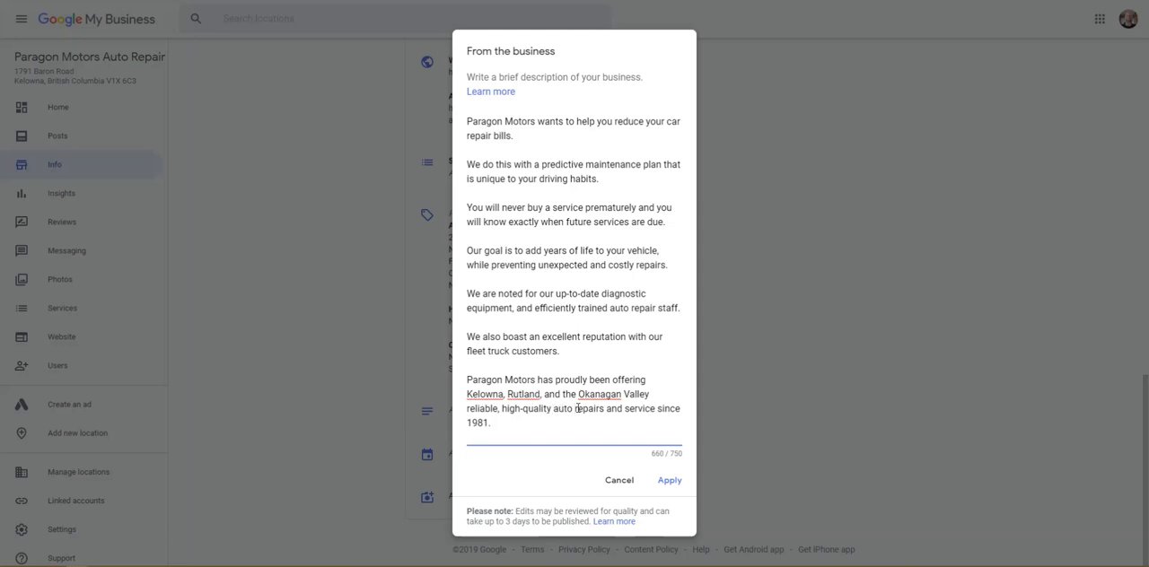
click(604, 409)
key(BackSpace)
drag(601, 409, 551, 413)
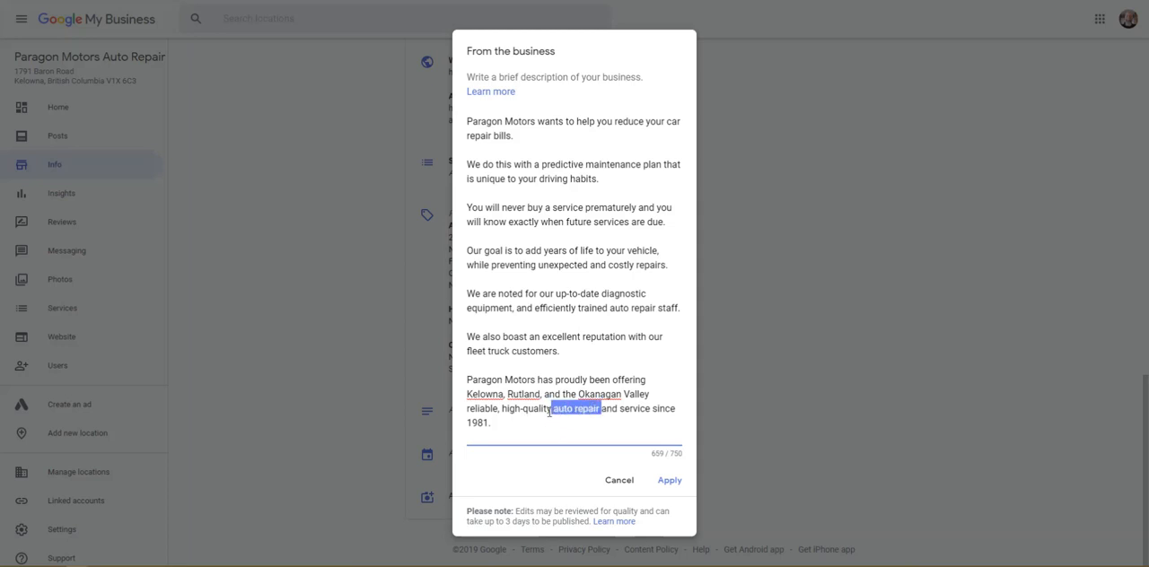
click(635, 409)
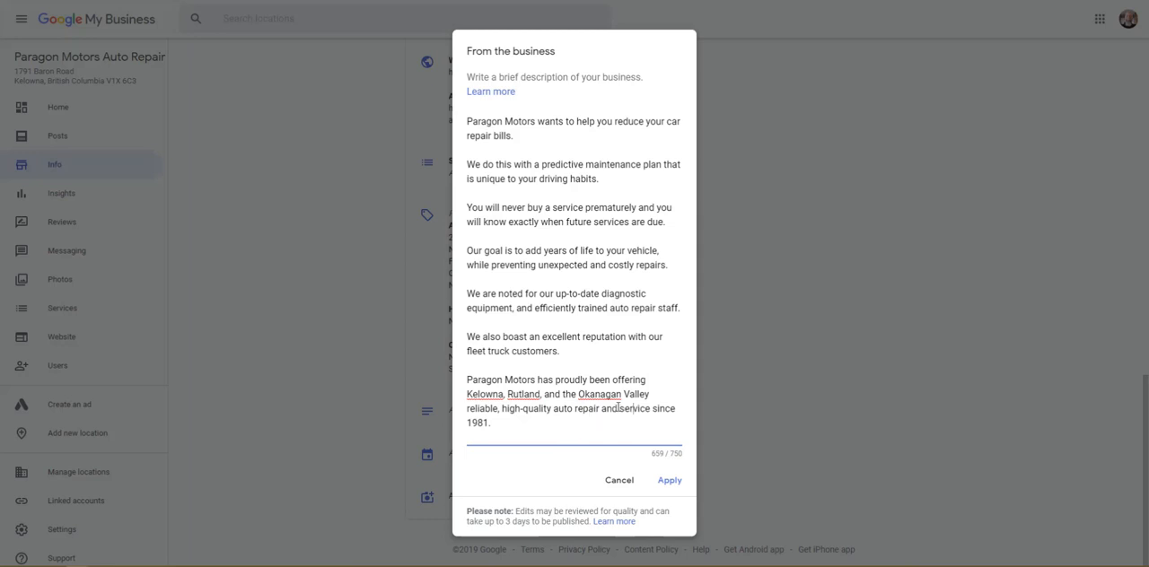
click(620, 409)
text(maintenance)
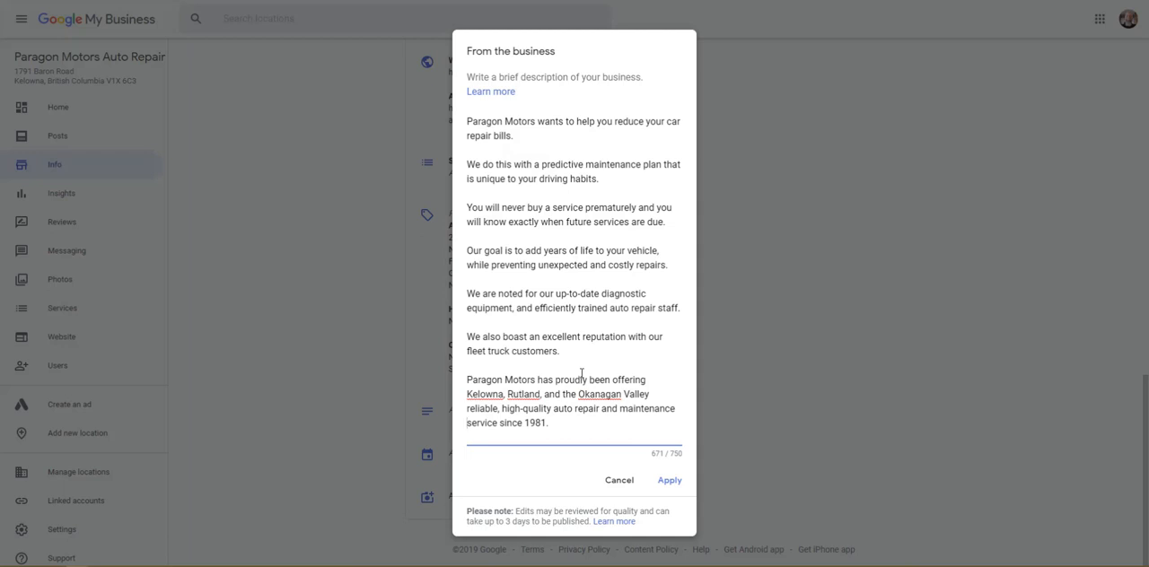
click(673, 482)
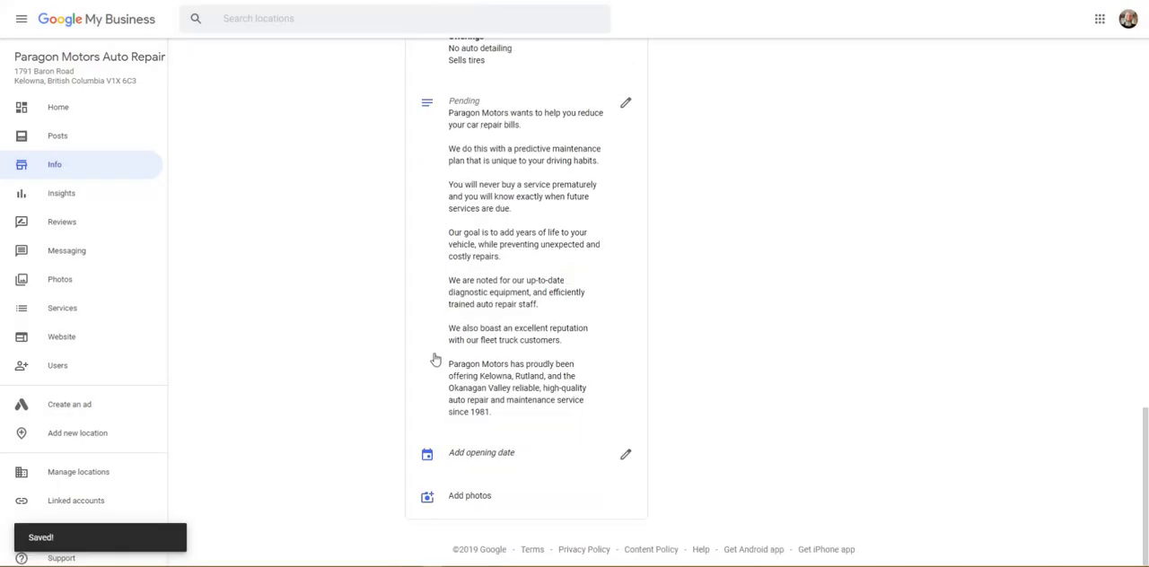
Step: Set the business opening date to January 1, 1981 and apply it
click(626, 455)
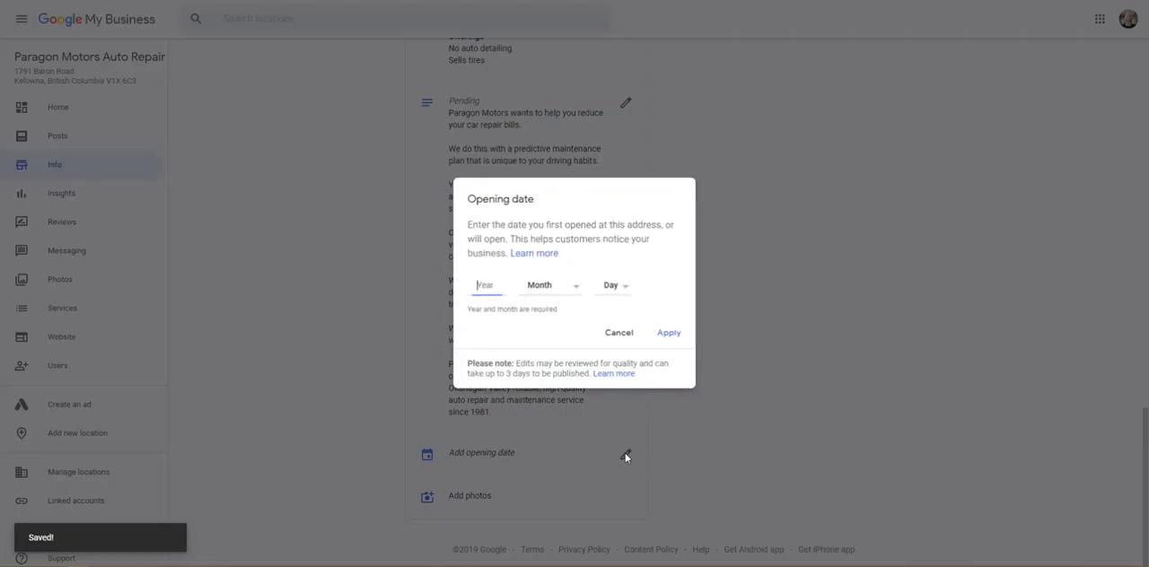
text(1982)
key(BackSpace)
text(1)
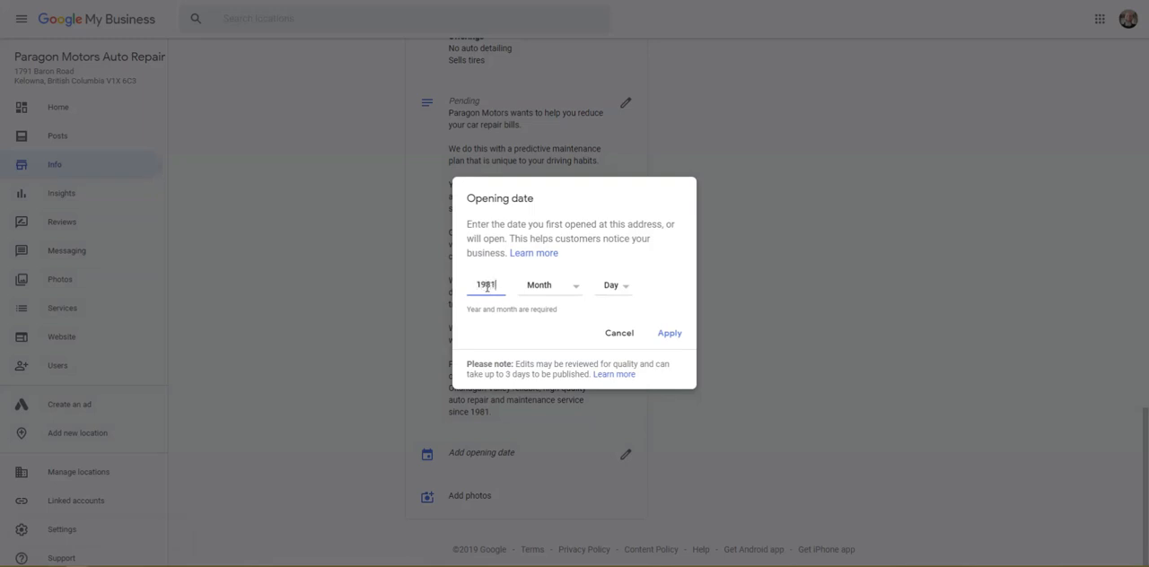
click(563, 290)
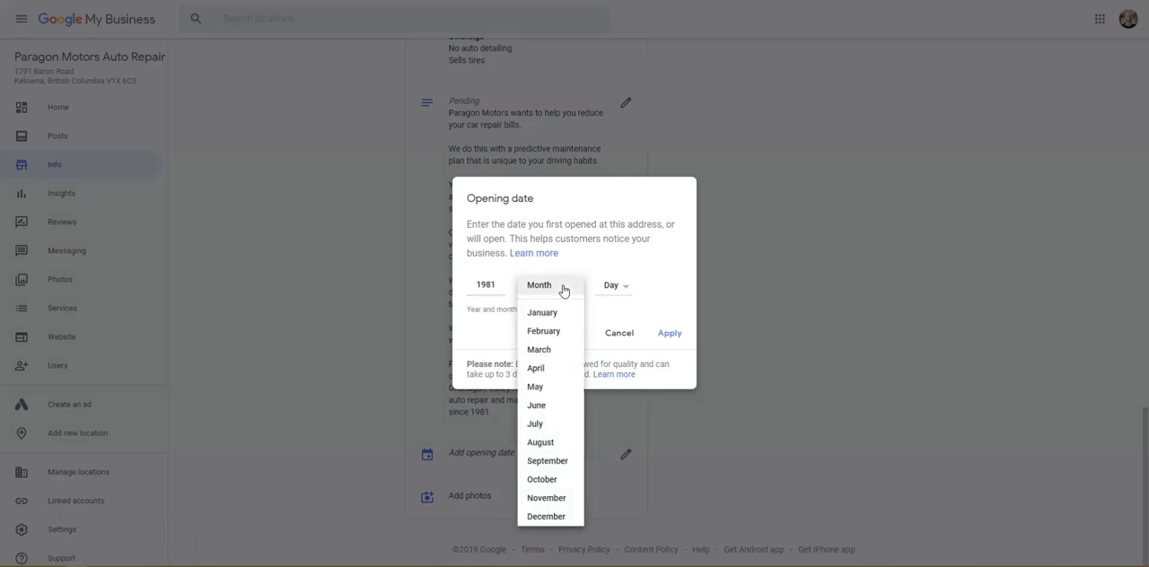
click(664, 301)
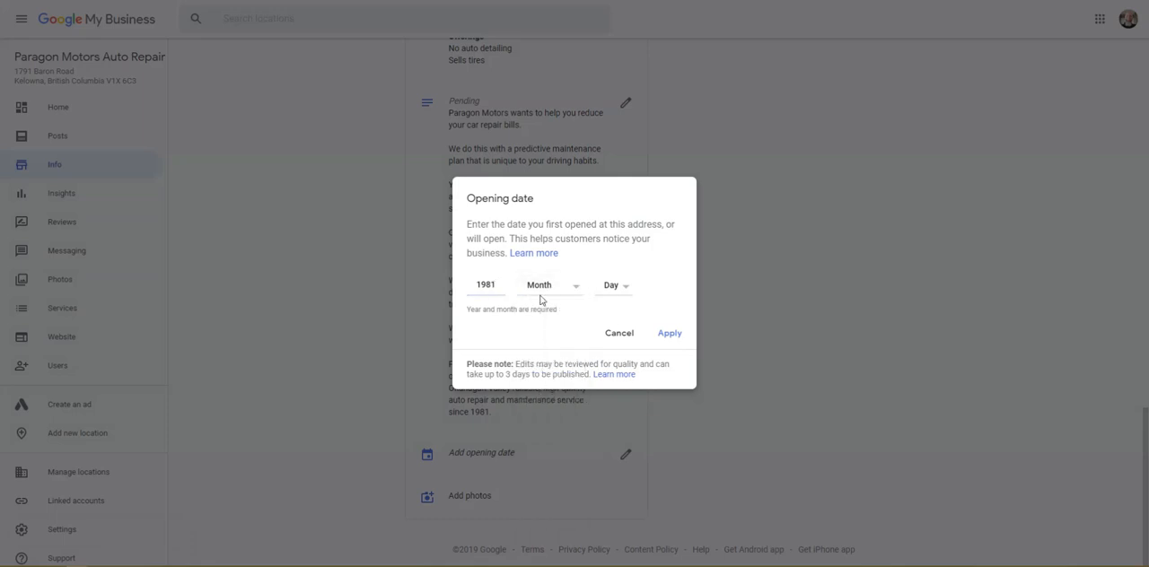
click(669, 334)
click(542, 280)
click(543, 305)
click(621, 280)
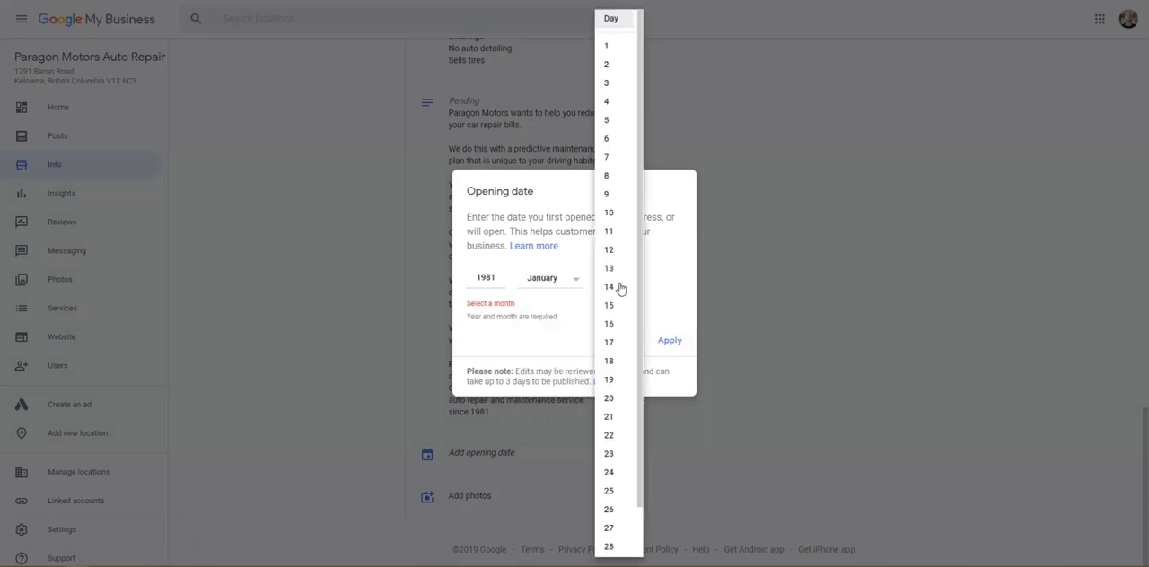
click(610, 46)
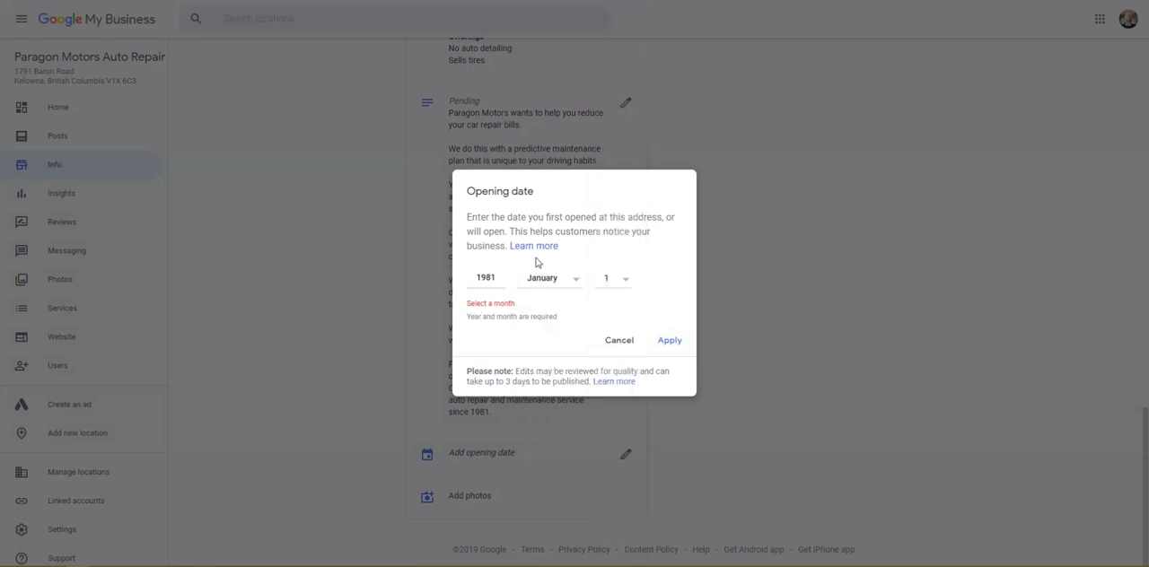
click(668, 345)
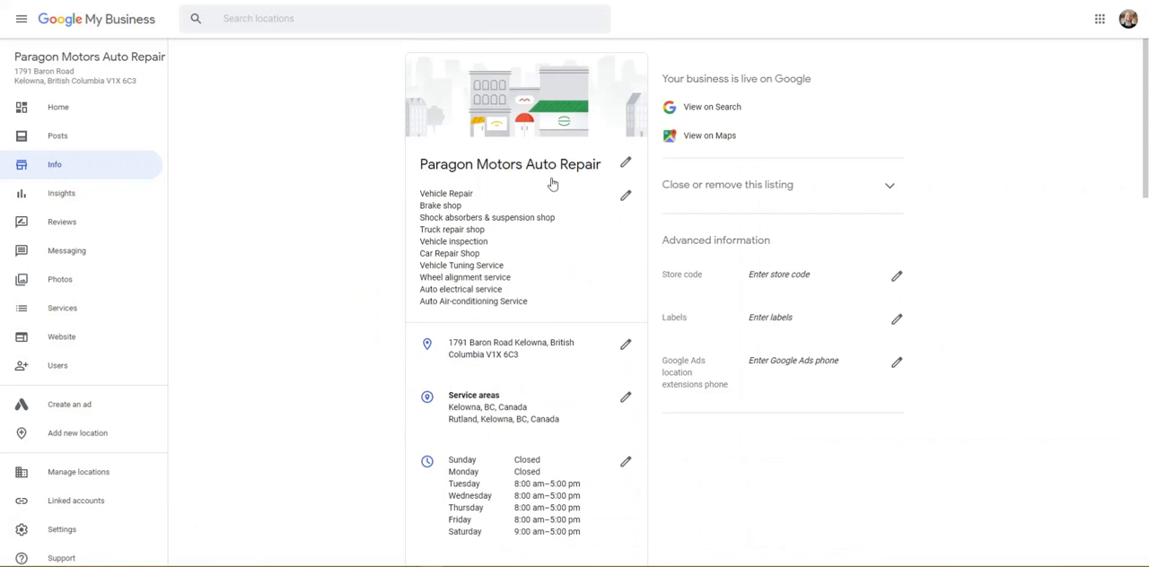
Step: Review the updated business information, including categories, address, service areas, regular hours and special hours
scroll(497, 257, down, 10)
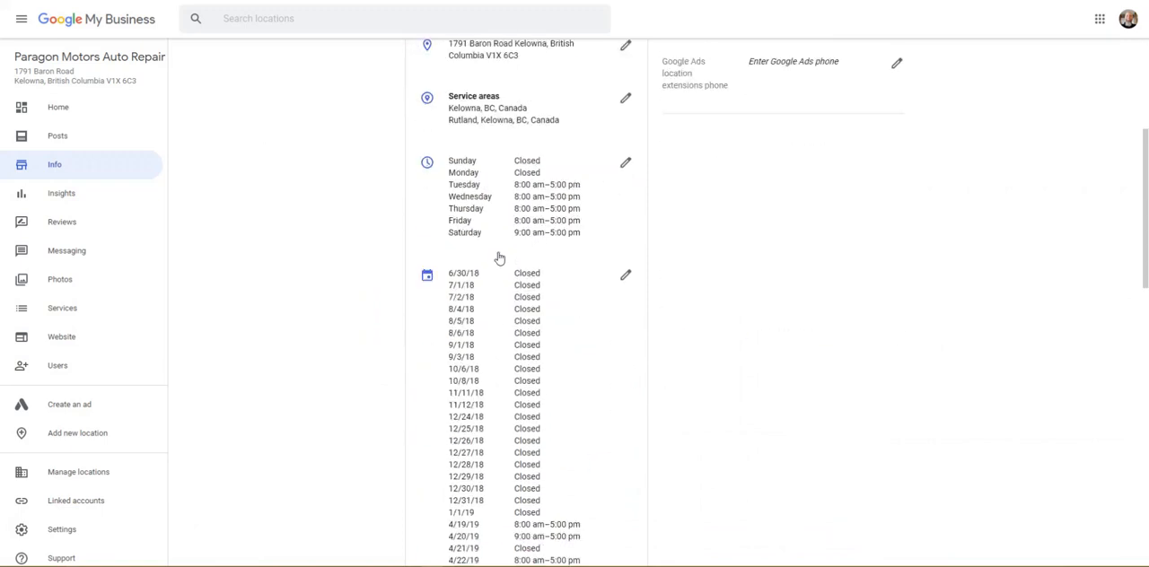
scroll(503, 257, down, 3)
scroll(507, 257, up, 8)
scroll(507, 259, up, 10)
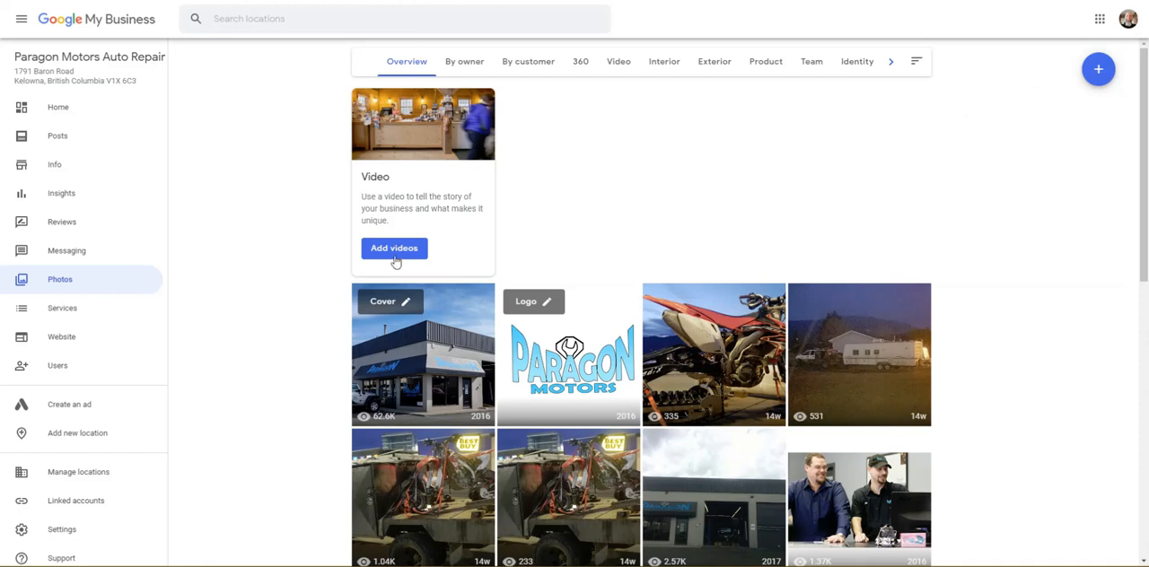
Step: Examine the listing's photos, overall and by category: owner, customer, 360, video, interior, exterior, product, team and identity
scroll(670, 261, down, 10)
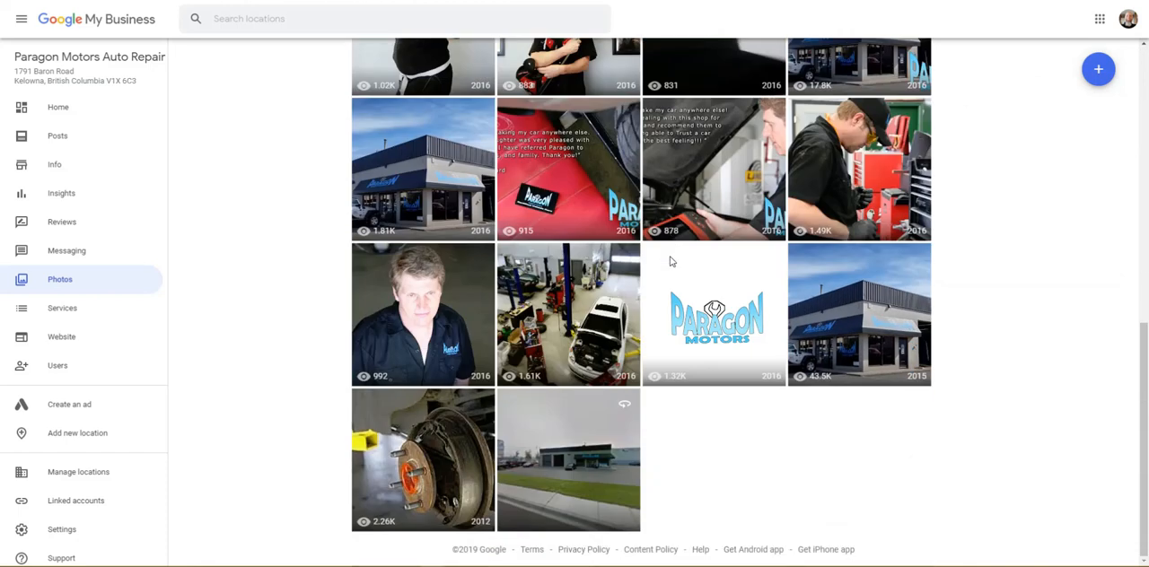
scroll(670, 261, up, 10)
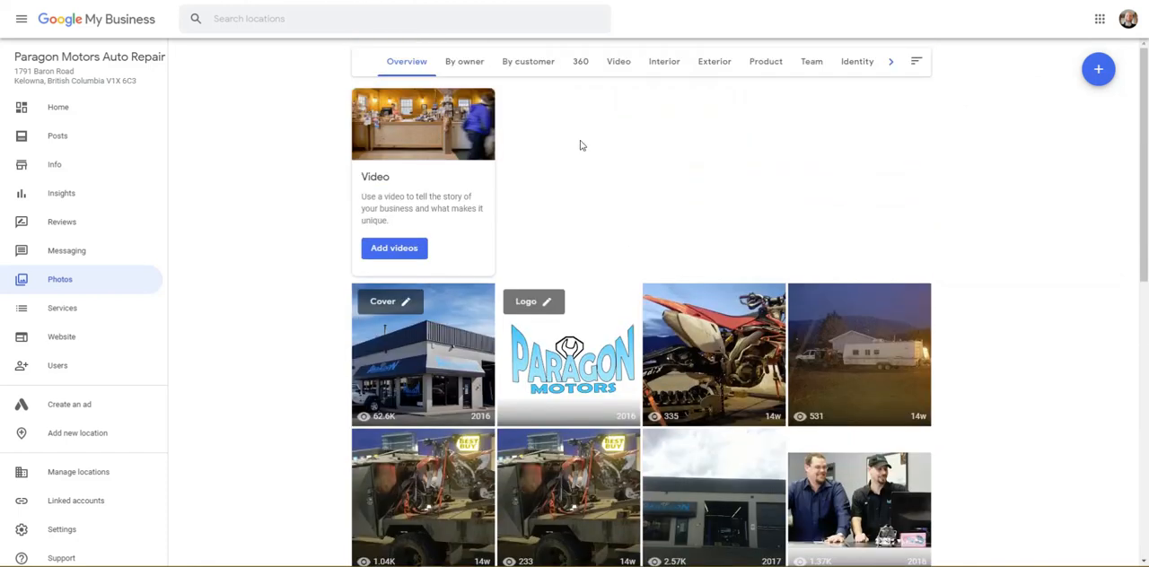
click(465, 62)
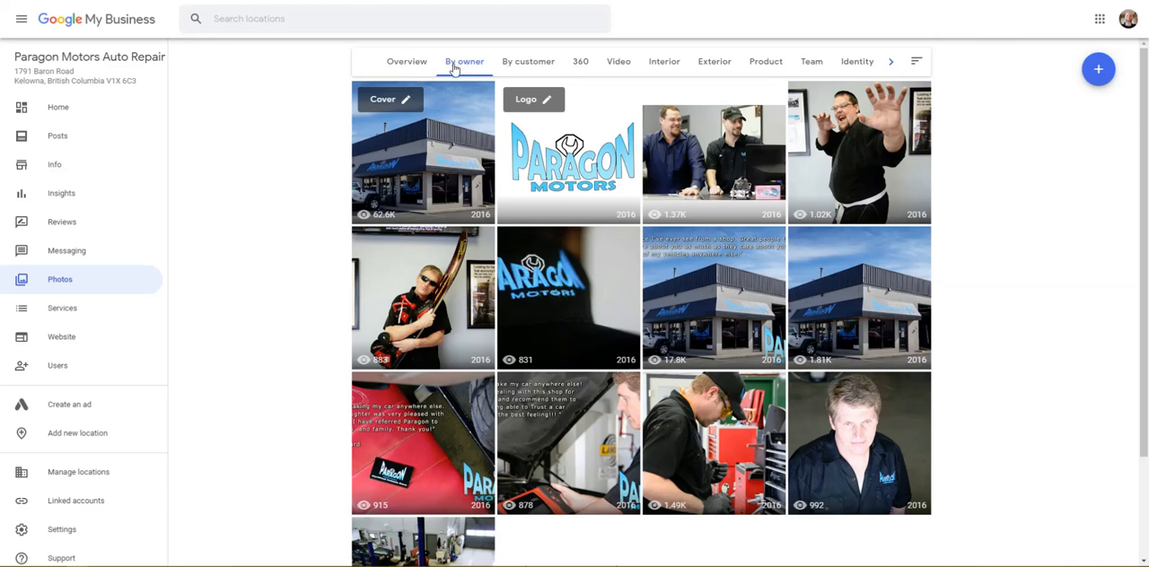
click(535, 68)
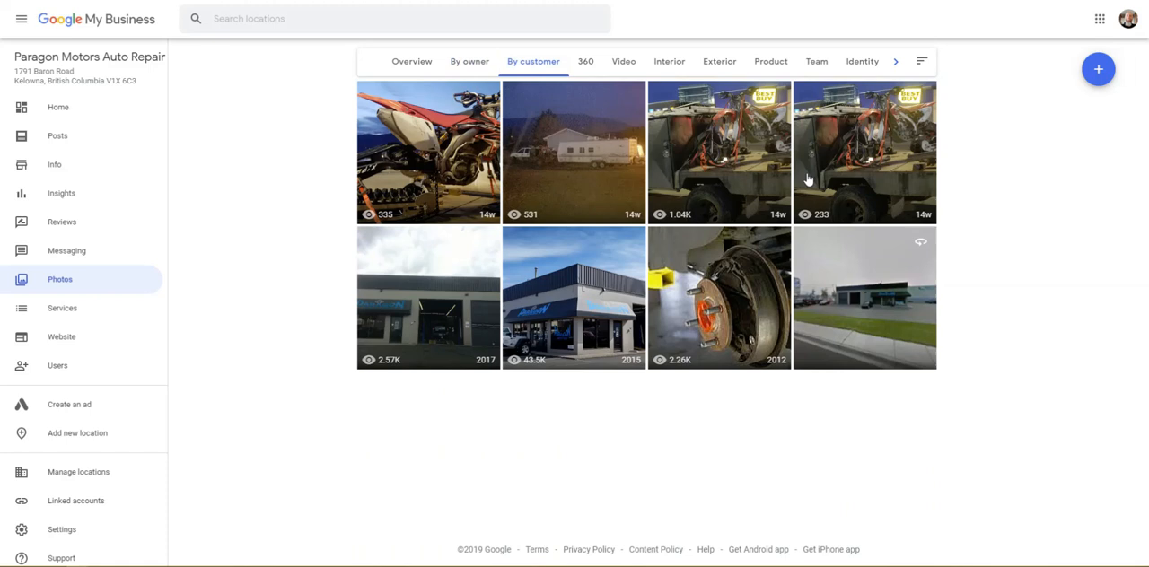
click(586, 65)
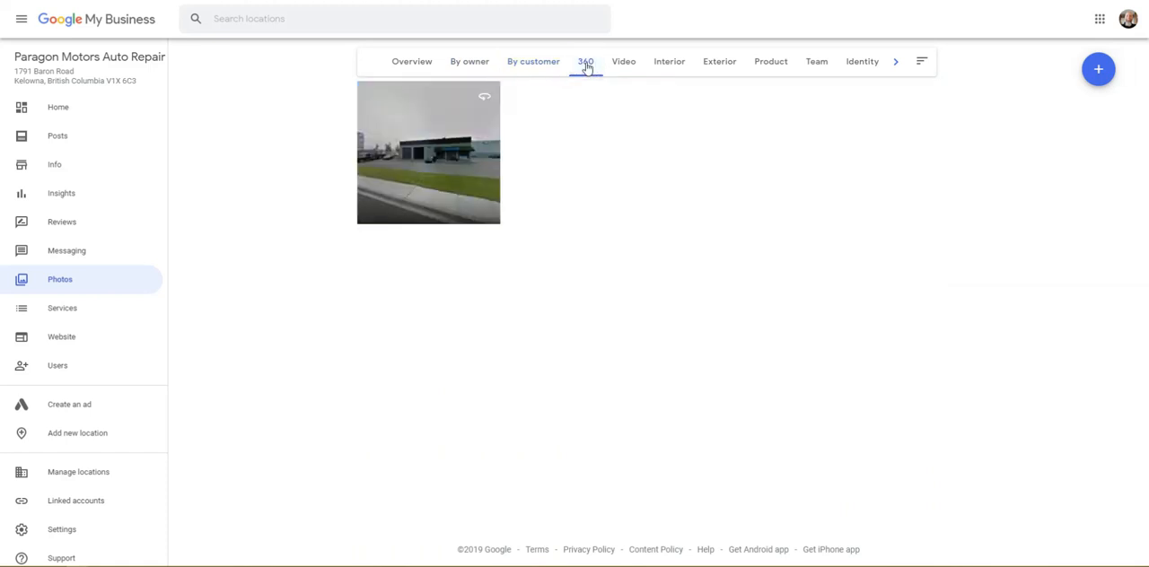
click(629, 67)
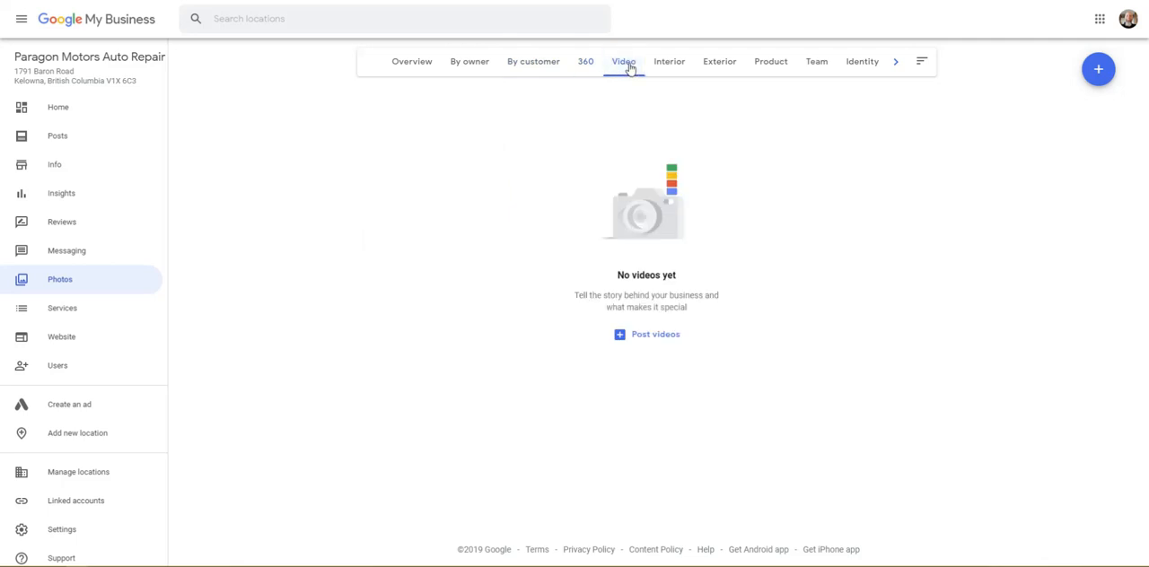
click(668, 72)
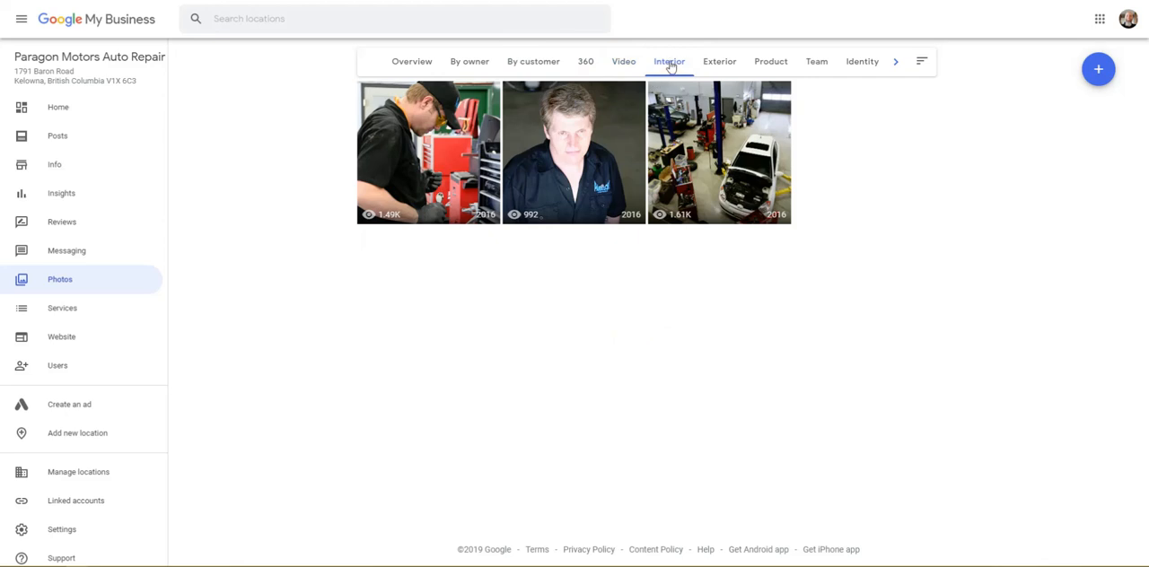
click(723, 64)
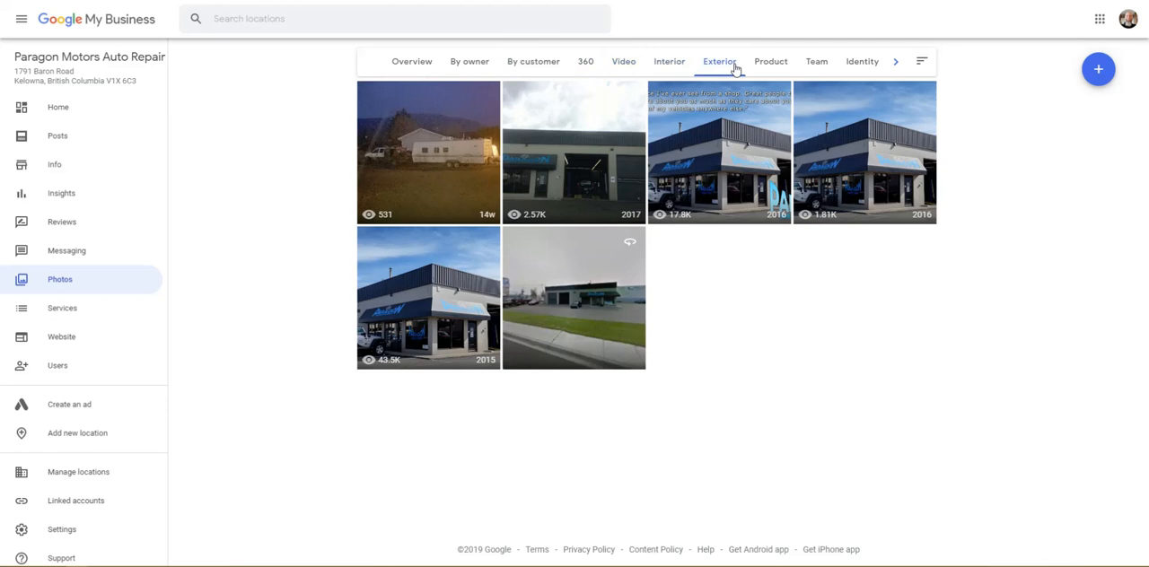
click(773, 67)
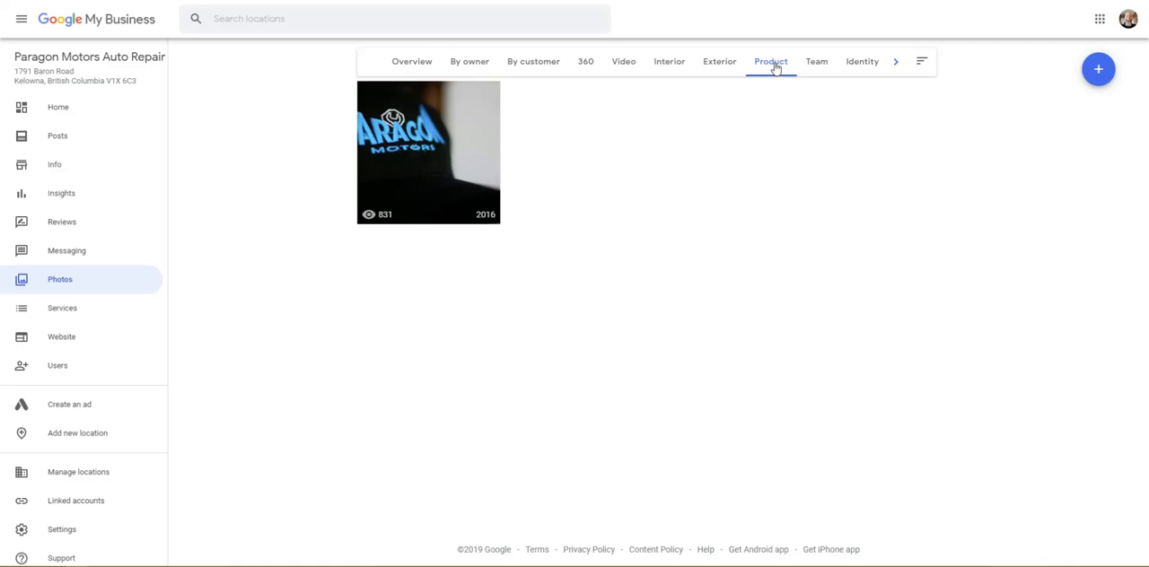
click(818, 70)
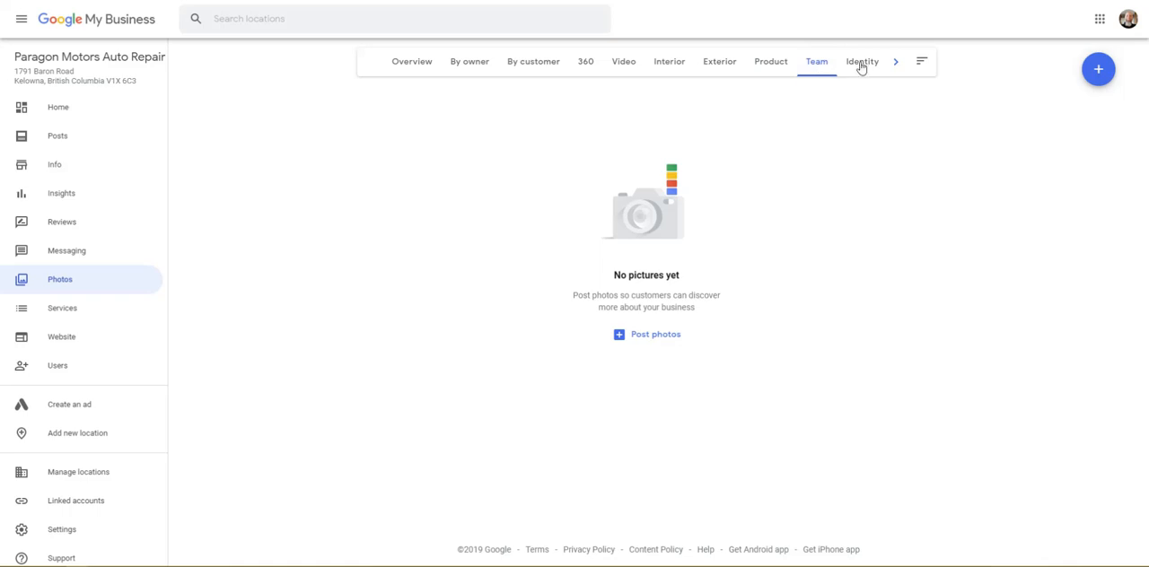
click(851, 66)
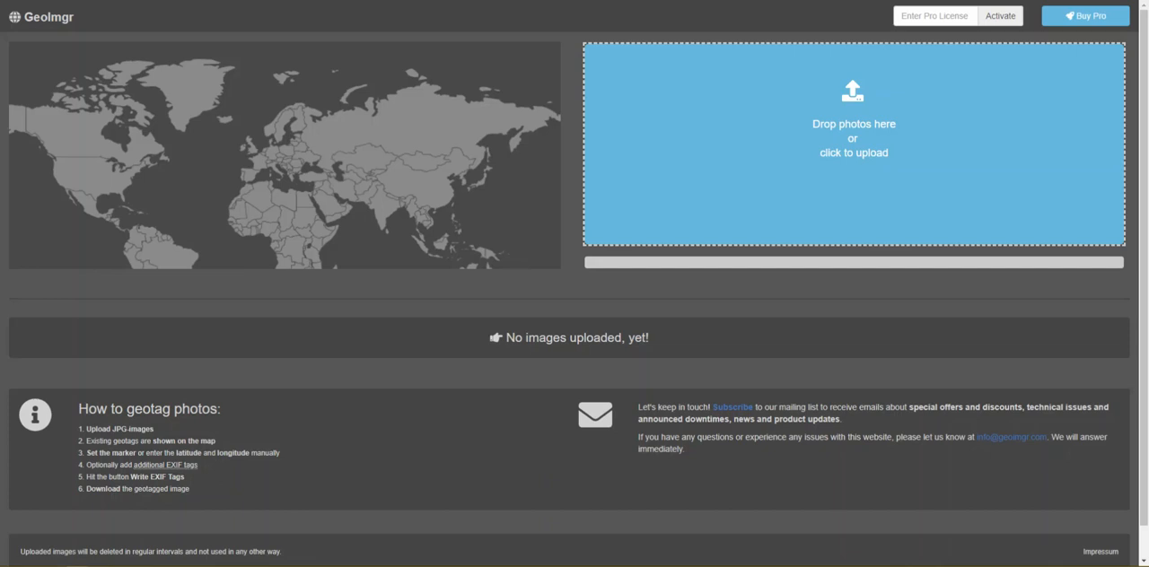
Step: Switch to GeoImgr and upload the portrait JPG of the bearded man in sunglasses from the Desktop folder
click(861, 119)
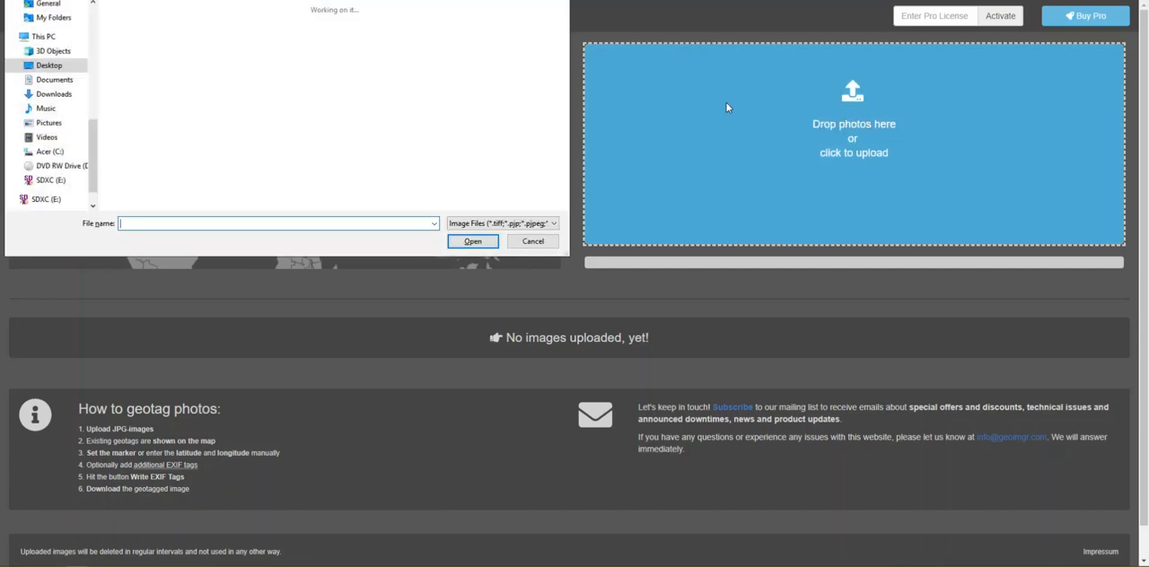
click(532, 36)
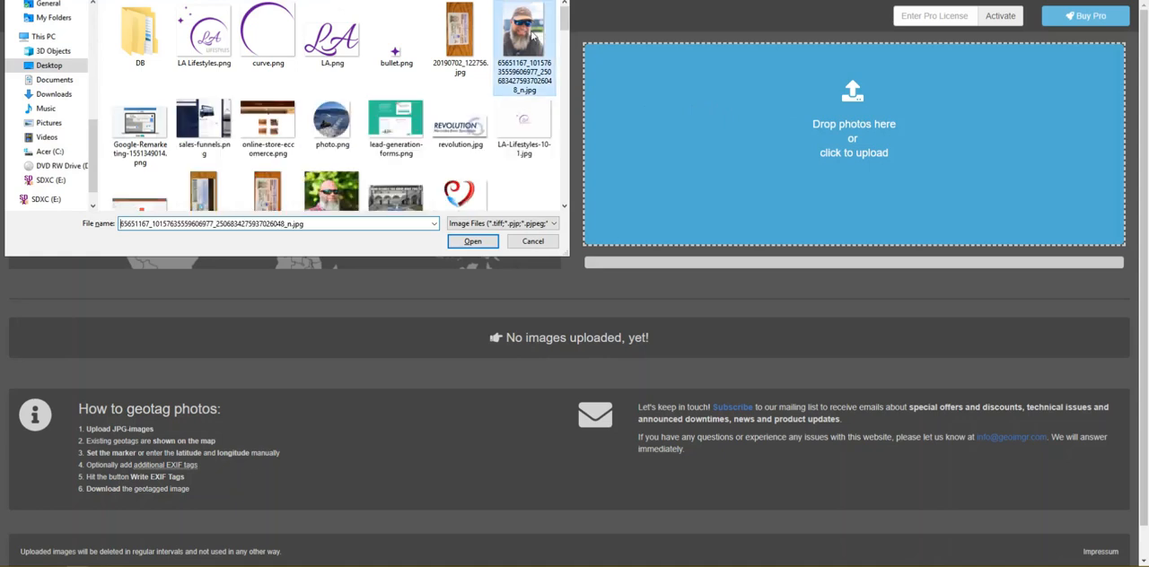
double_click(532, 36)
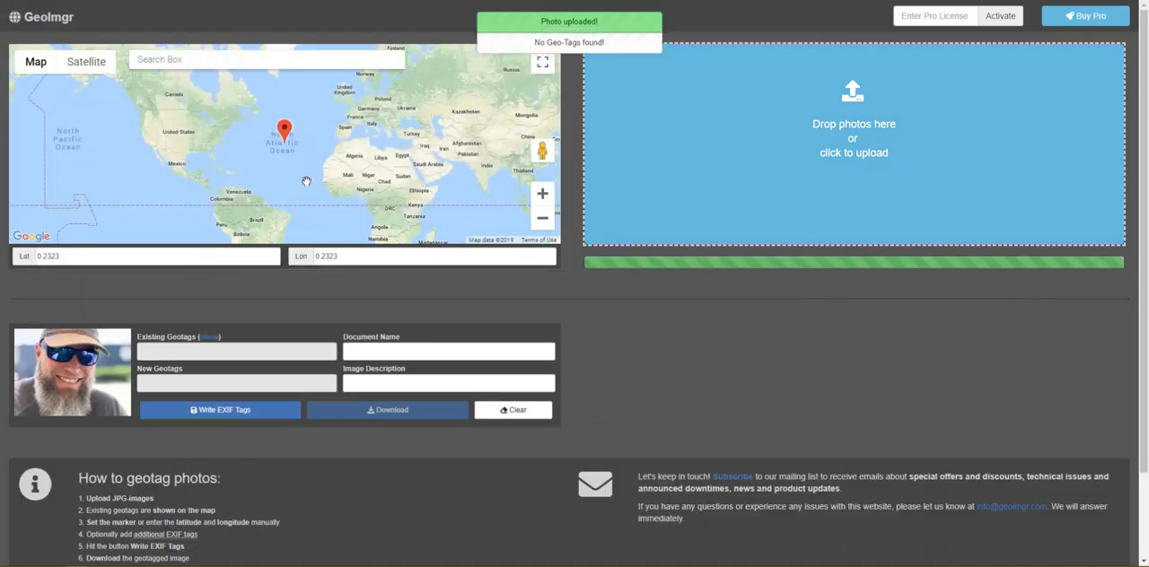
Step: Try to locate the business through the map's place search, choosing Paragon Motors, Baron Road, Kelowna, BC, Canada
click(197, 61)
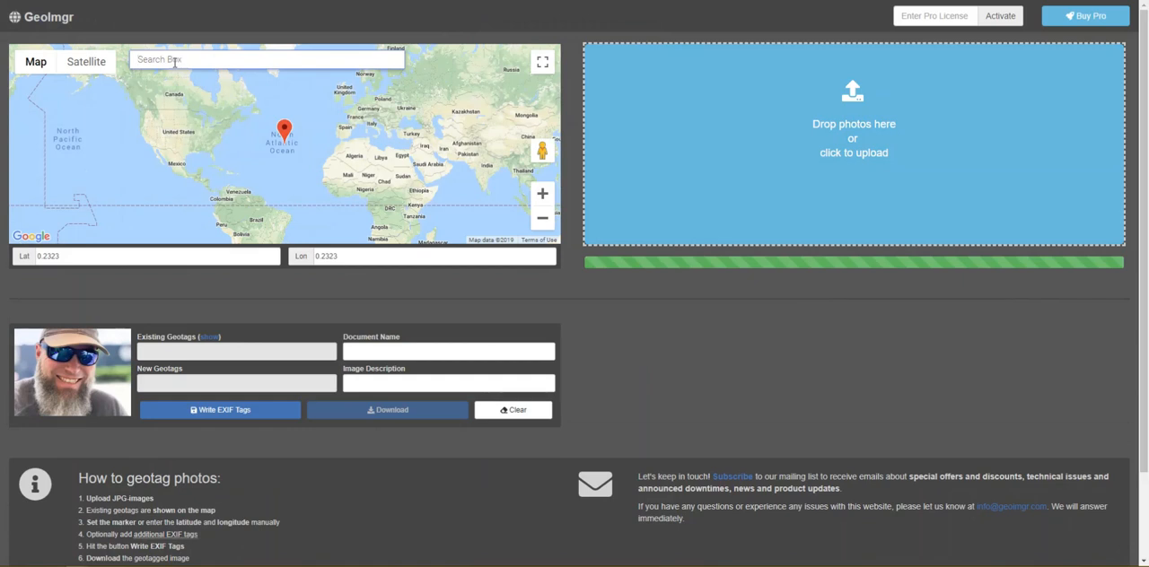
text(paragon moto)
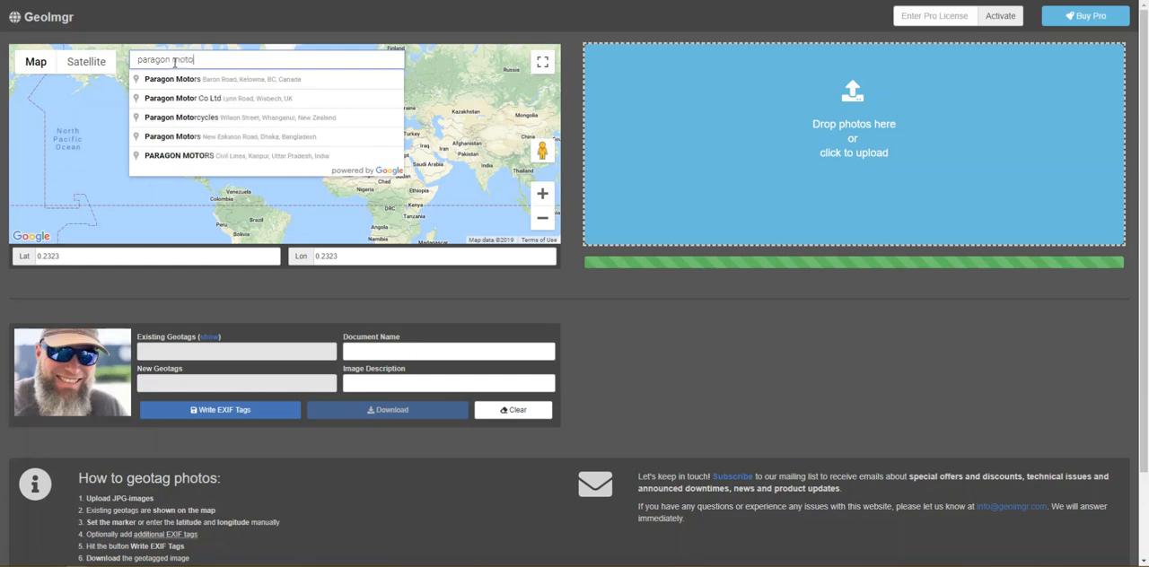
click(184, 81)
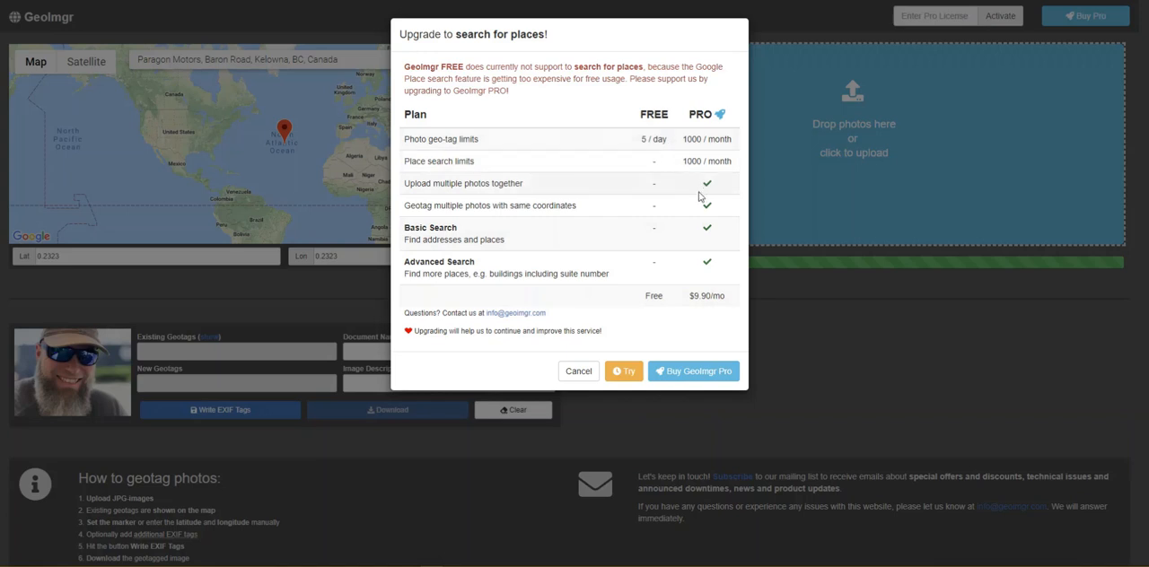
click(622, 371)
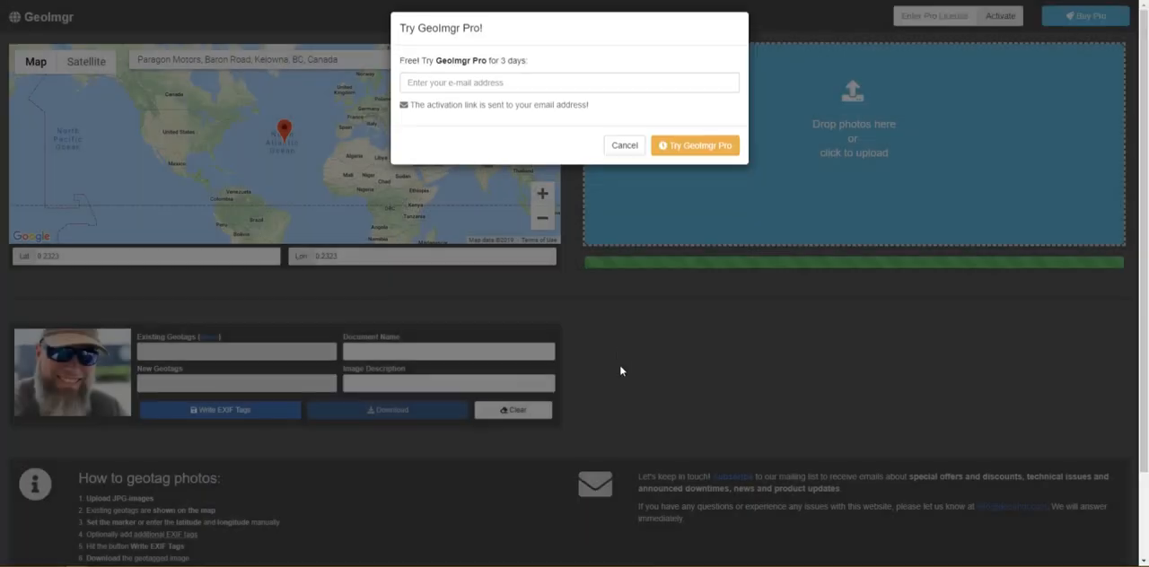
click(508, 89)
click(541, 74)
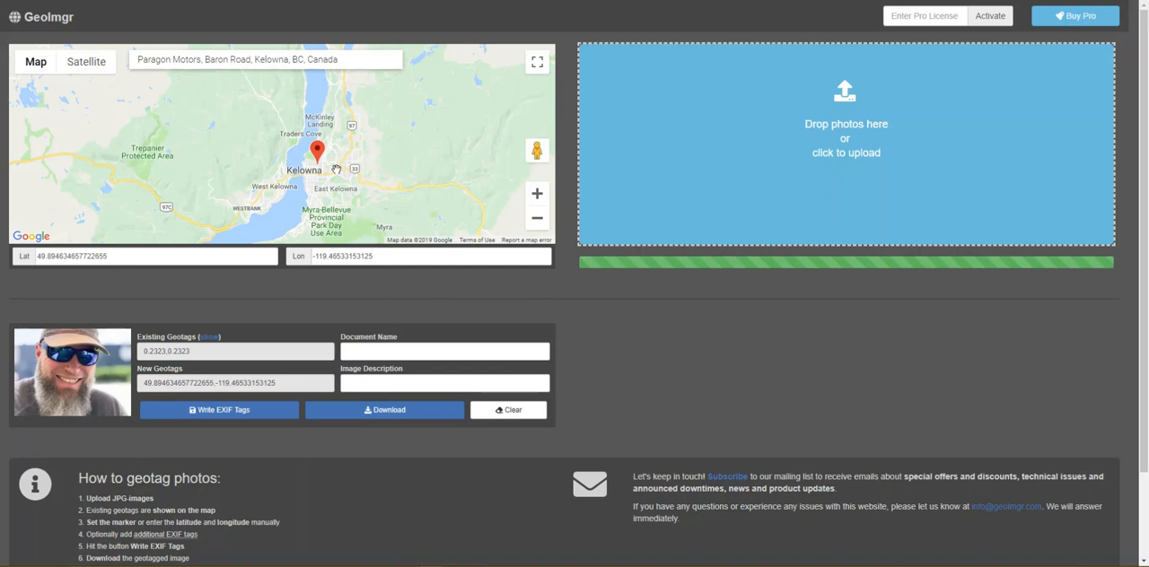
Step: Move the photo's map marker east from central Kelowna to Highway 97 near the Highway 33 junction
drag(361, 172, 356, 162)
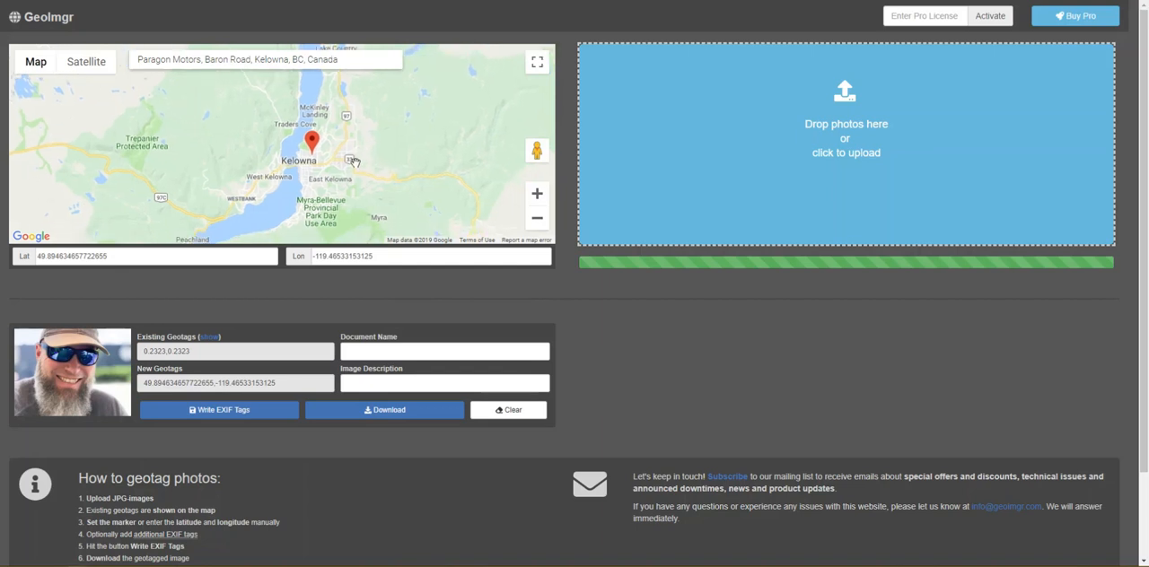
scroll(340, 152, up, 3)
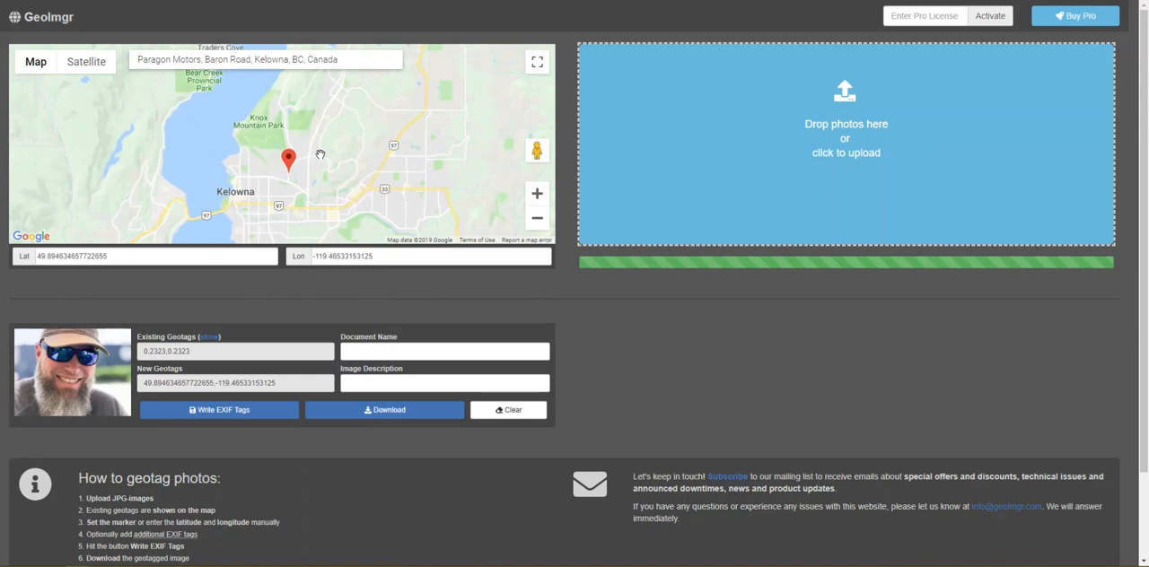
drag(308, 187, 406, 172)
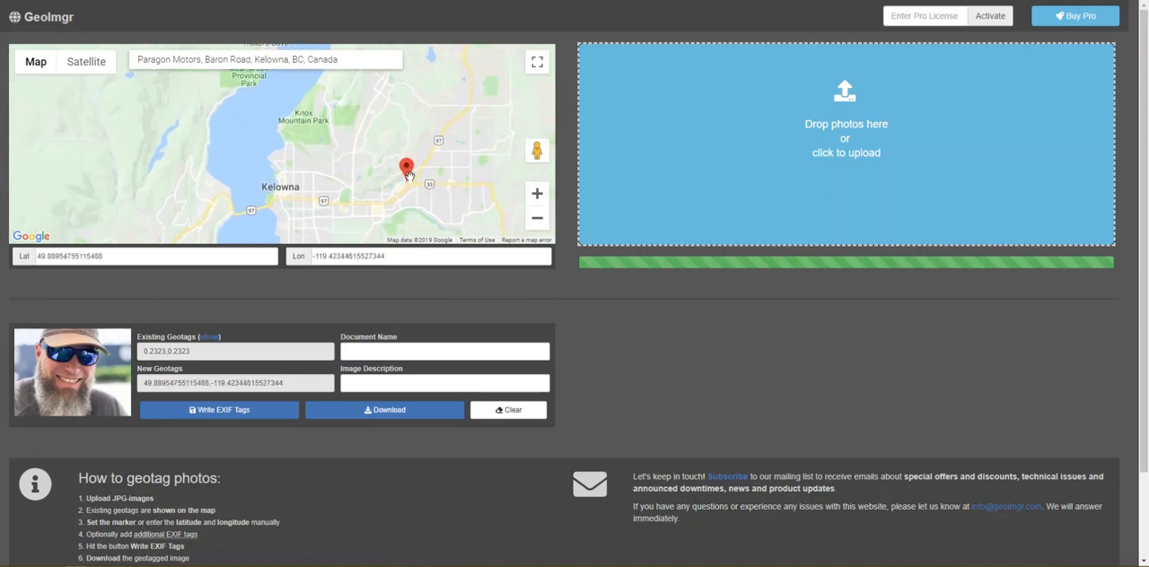
Step: Move the marker south past the Walmart and Home Depot area to Baron Road, just below Loomis Express
scroll(412, 188, up, 1)
scroll(412, 189, up, 3)
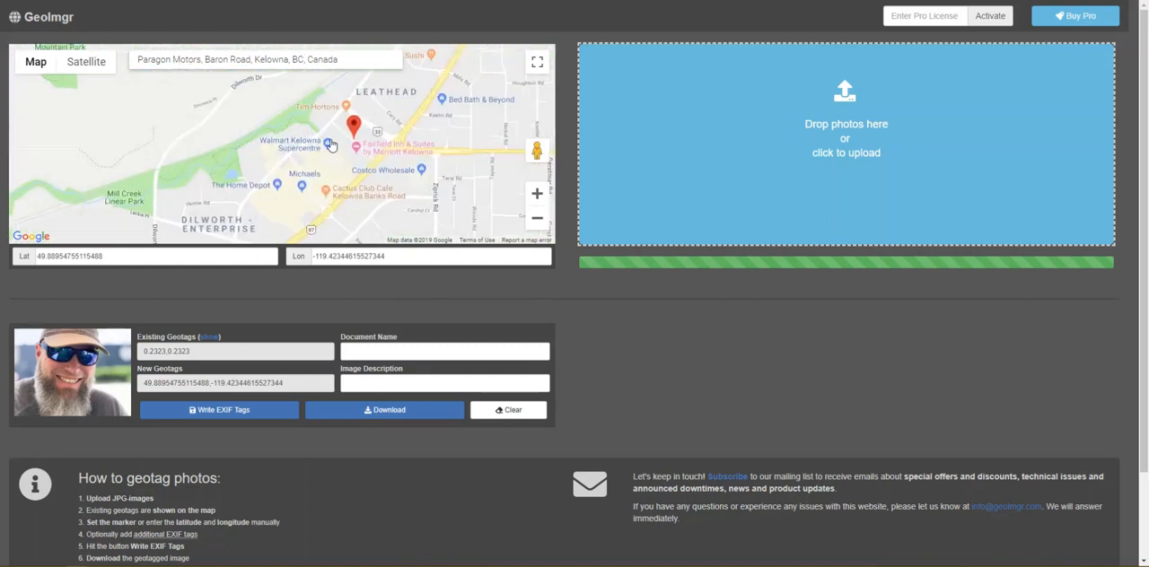
scroll(368, 158, up, 1)
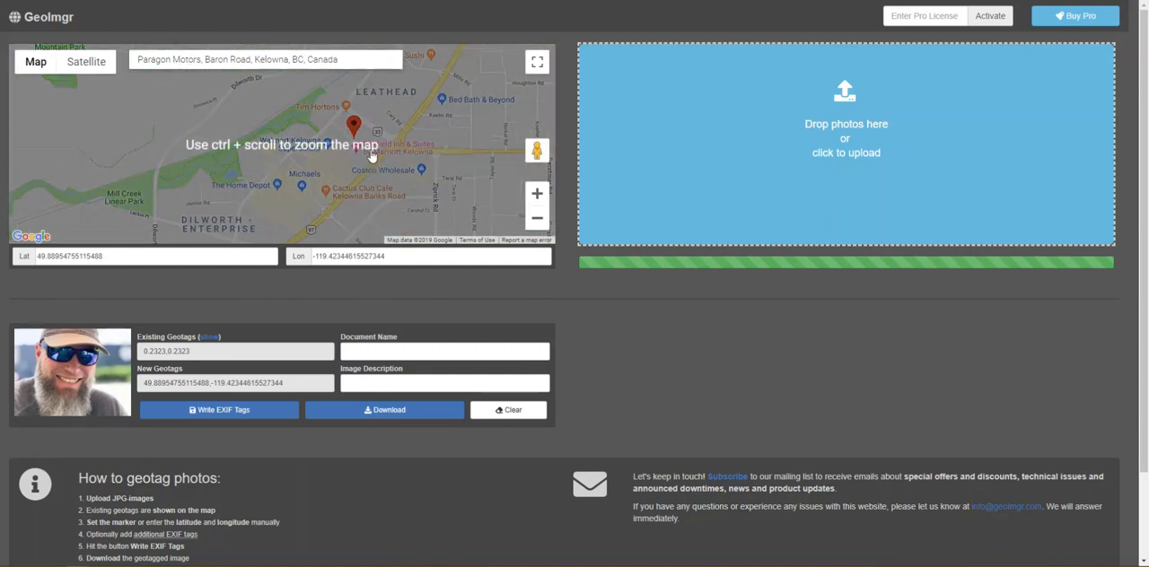
scroll(370, 155, up, 1)
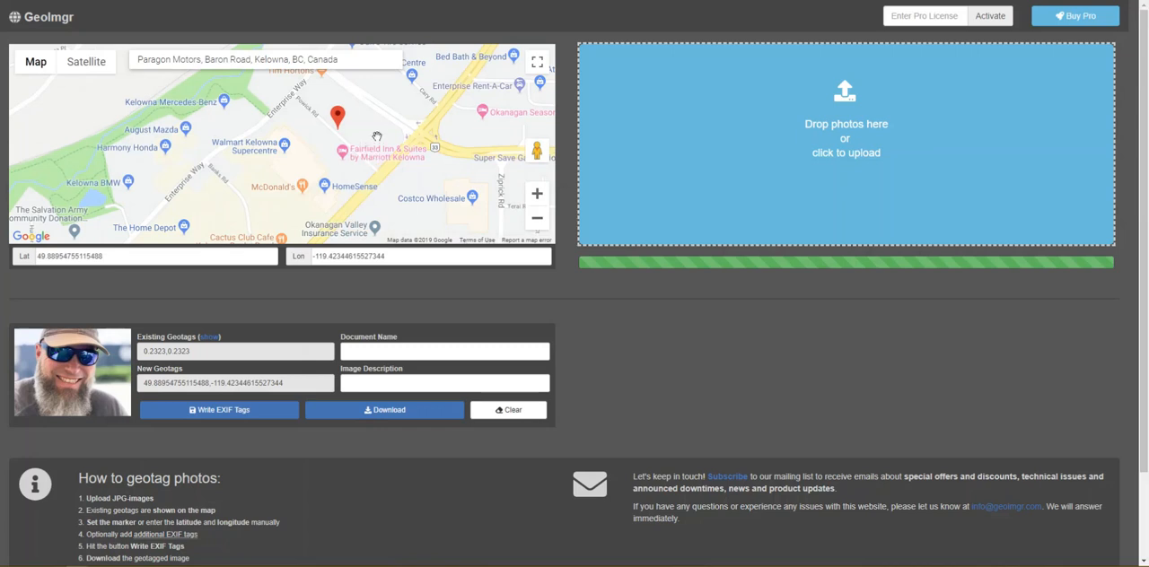
mouse_move(357, 121)
mouse_down()
mouse_move(333, 119)
mouse_move(335, 90)
mouse_move(266, 184)
mouse_up()
drag(339, 212, 392, 146)
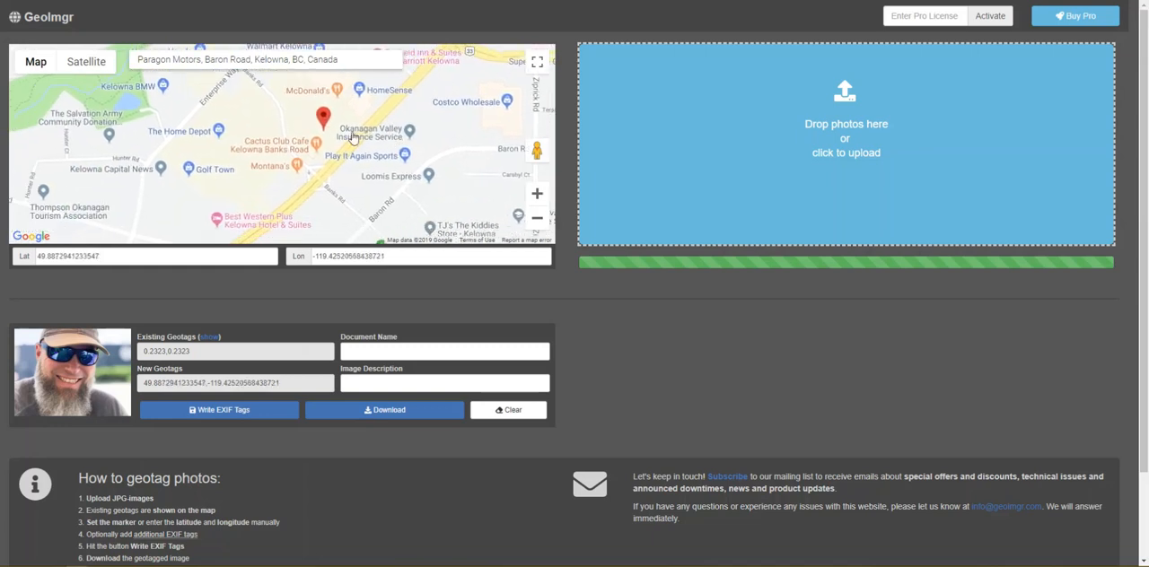
mouse_move(329, 123)
mouse_down()
mouse_move(341, 172)
mouse_move(386, 208)
mouse_up()
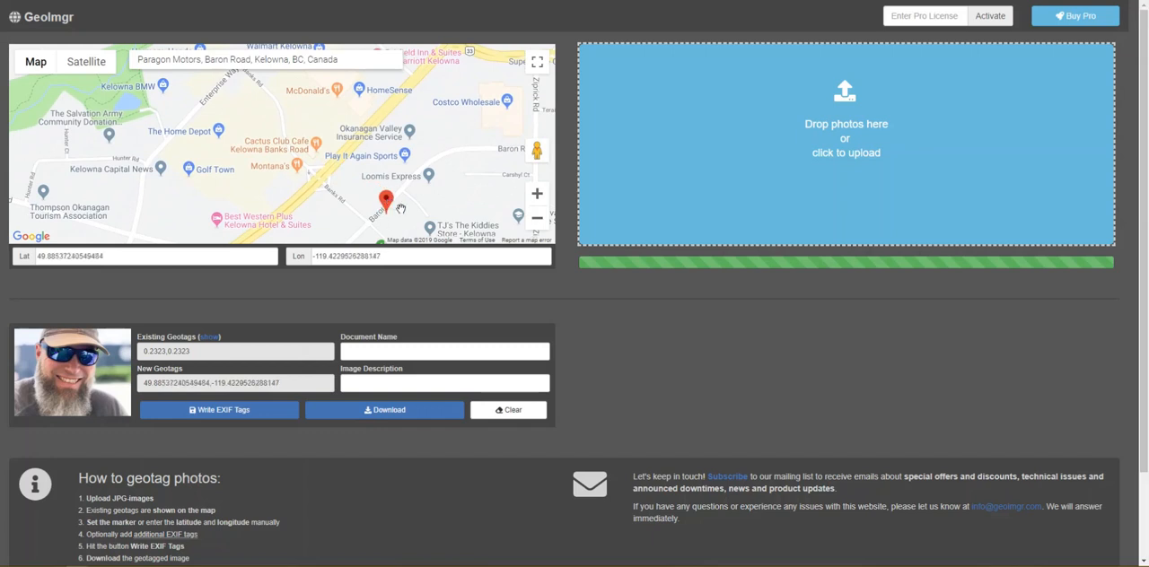
Step: Place the marker exactly on Paragon Motors beside Baron Road, at about 49.8856, -119.4225
scroll(401, 208, down, 2)
scroll(400, 208, up, 3)
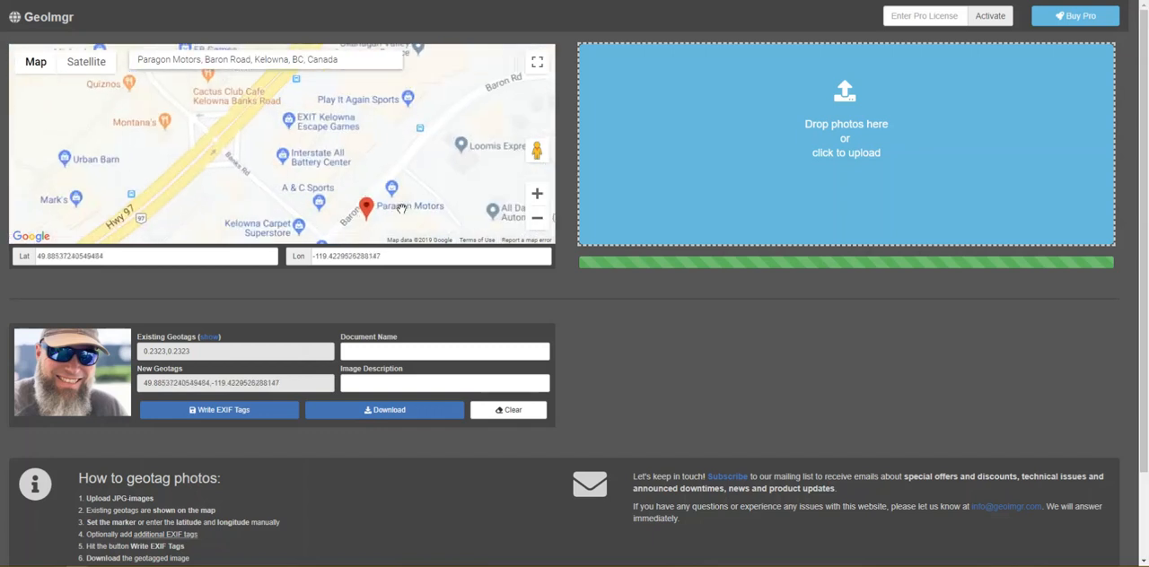
drag(336, 203, 383, 165)
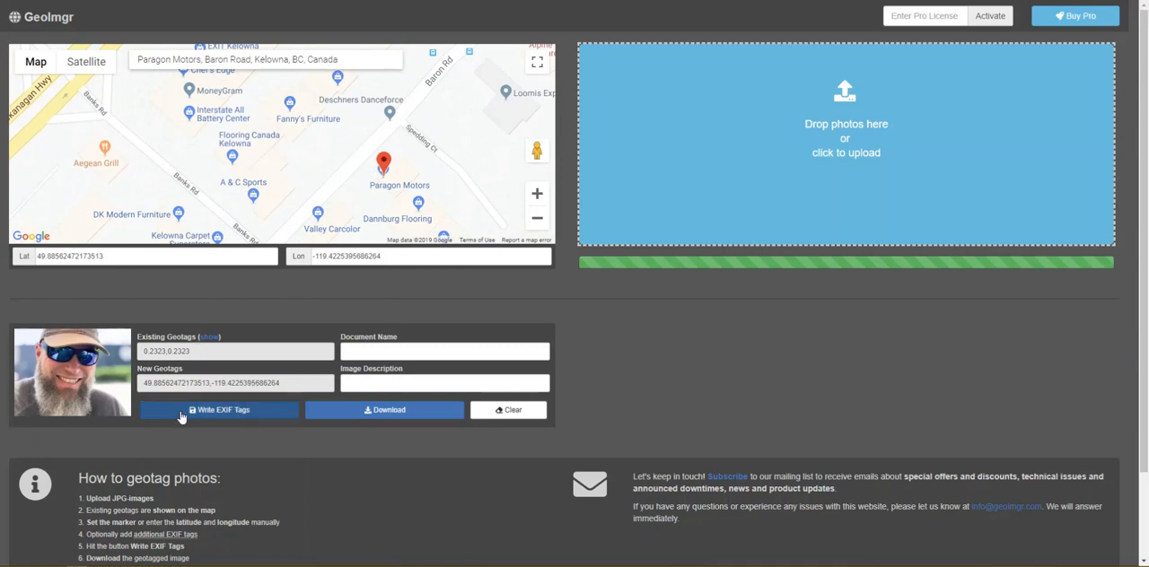
Step: Set the photo's document name to "Test Image"
click(387, 353)
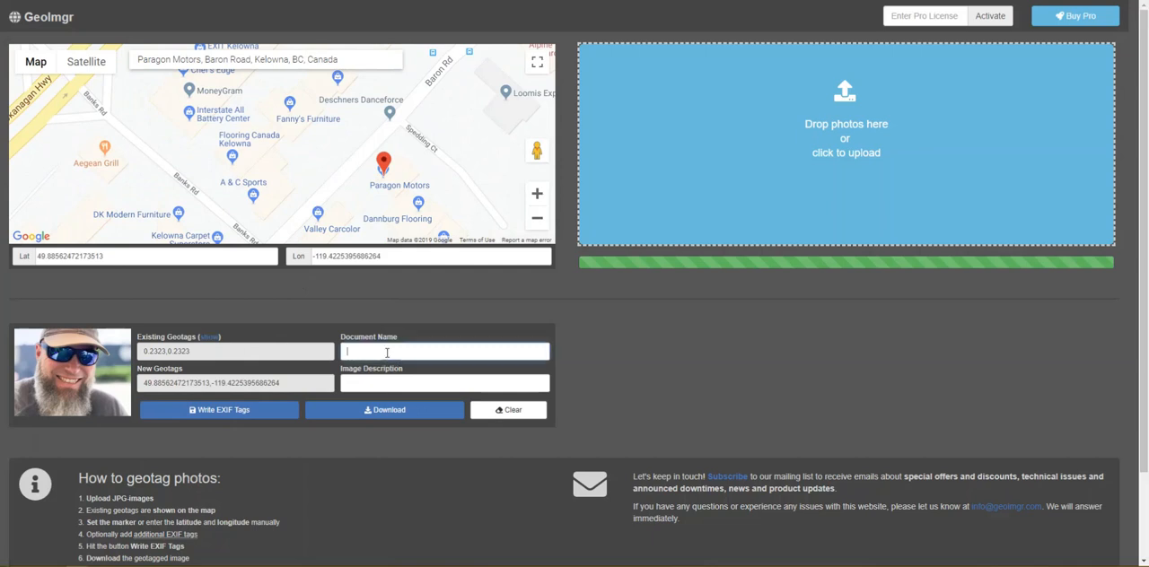
text(Test Img)
key(BackSpace)
key(BackSpace)
text(mage)
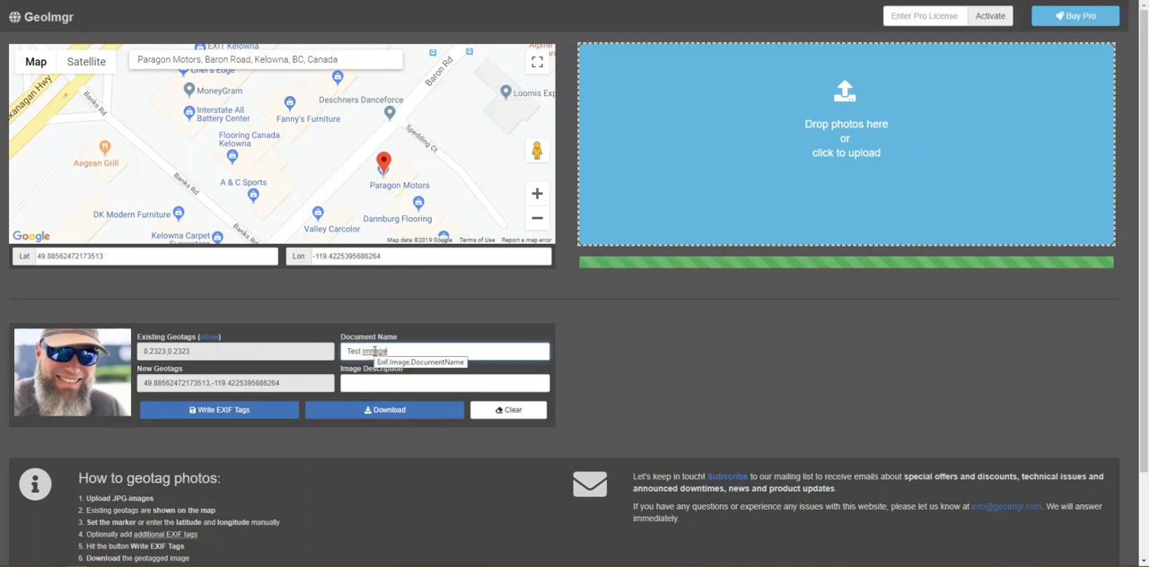
Step: Set the photo's image description to "Auto Repair Customer", replacing the person's name entered first
click(394, 379)
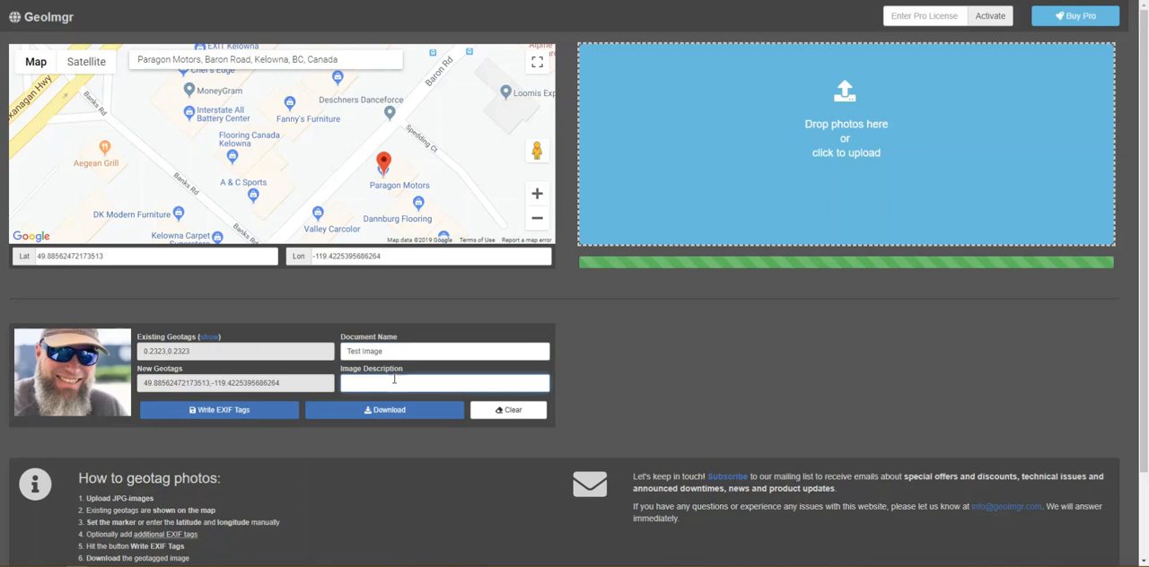
drag(403, 384, 334, 384)
text(Auto Repair Customer)
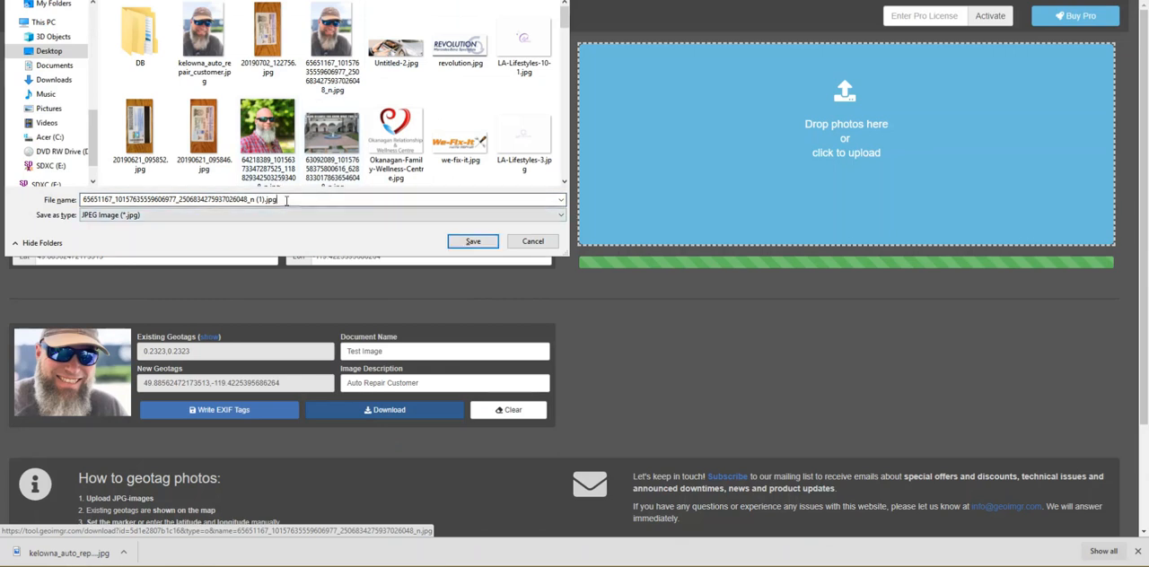
Step: Save the geotagged photo to the Desktop under the file name "kelowna_auto_repair_customer"
drag(296, 201, 83, 199)
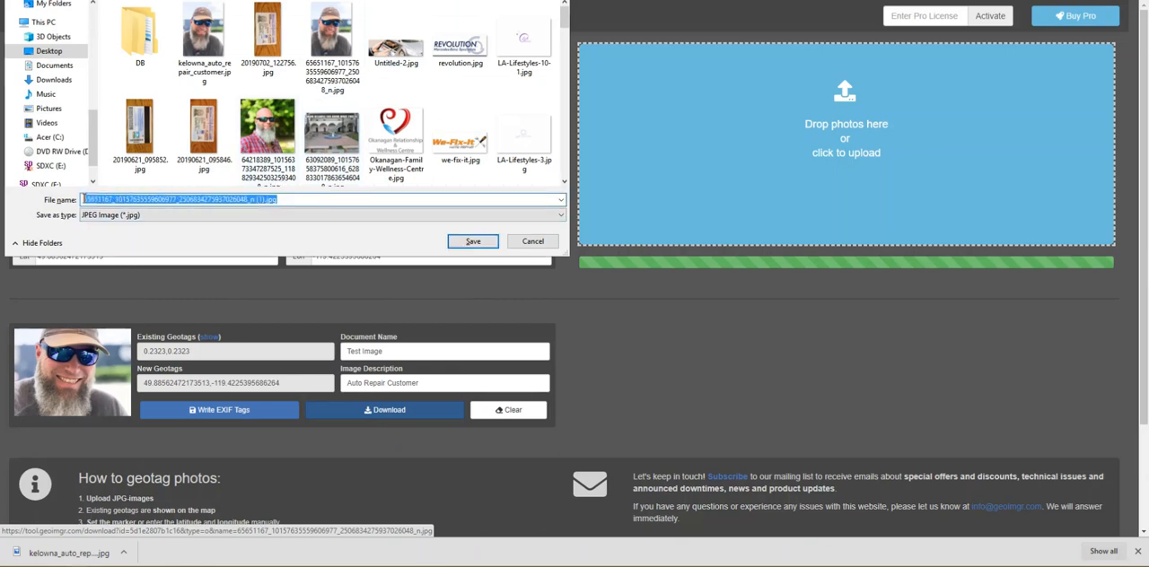
key(BackSpace)
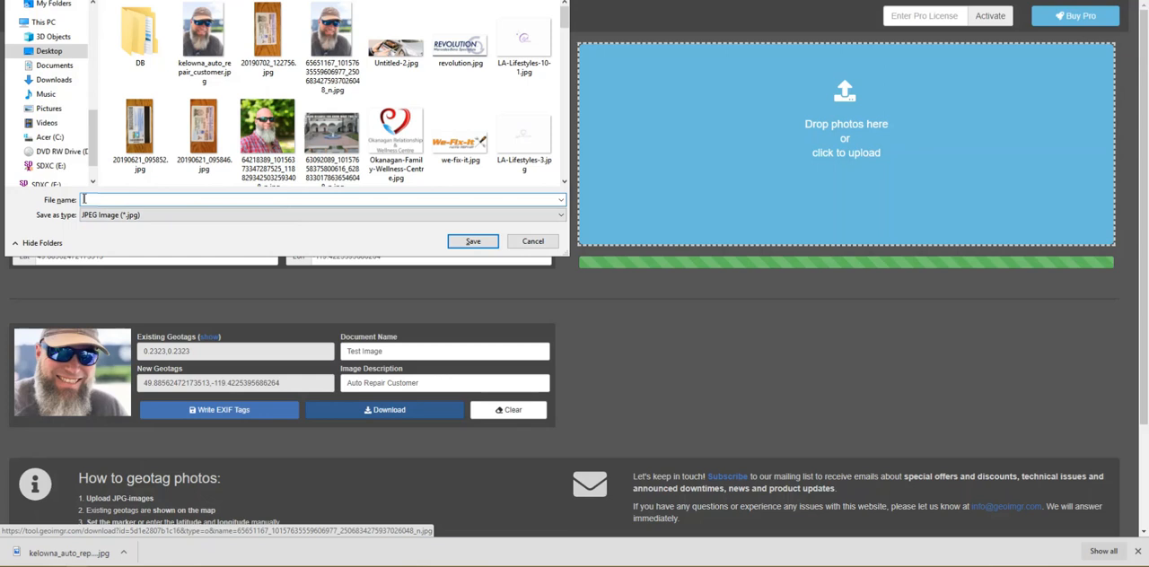
text(kelowna)
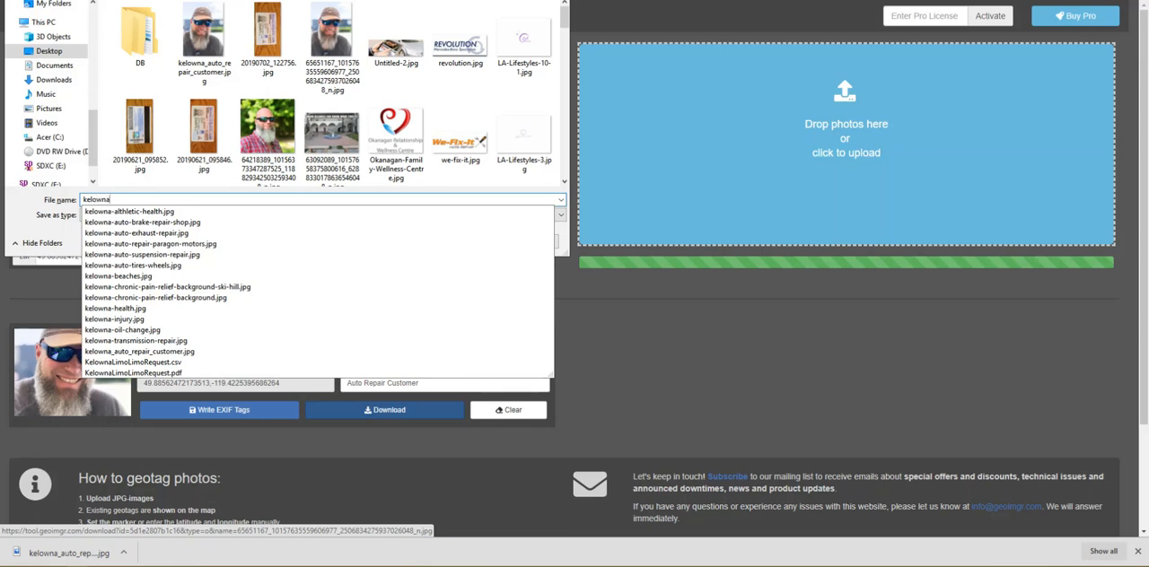
text(_auto)
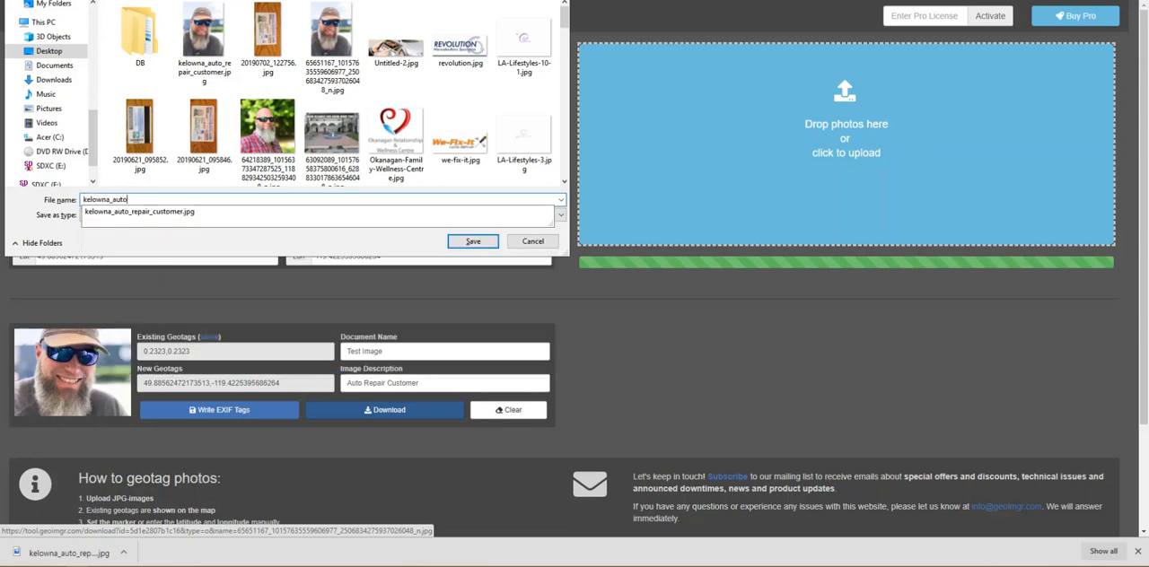
text(_reo)
key(BackSpace)
text(pair_customer)
text(_)
key(BackSpace)
click(473, 242)
click(609, 262)
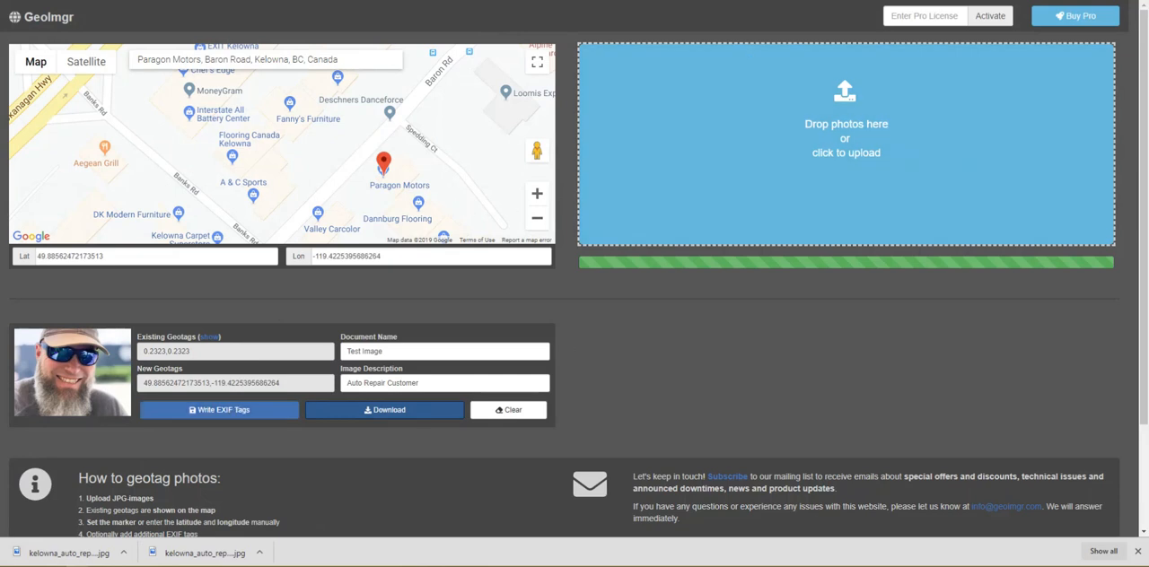
Step: Switch to Google My Business and upload the geotagged customer photo from the computer to the listing's photos
key(ctrl+Tab)
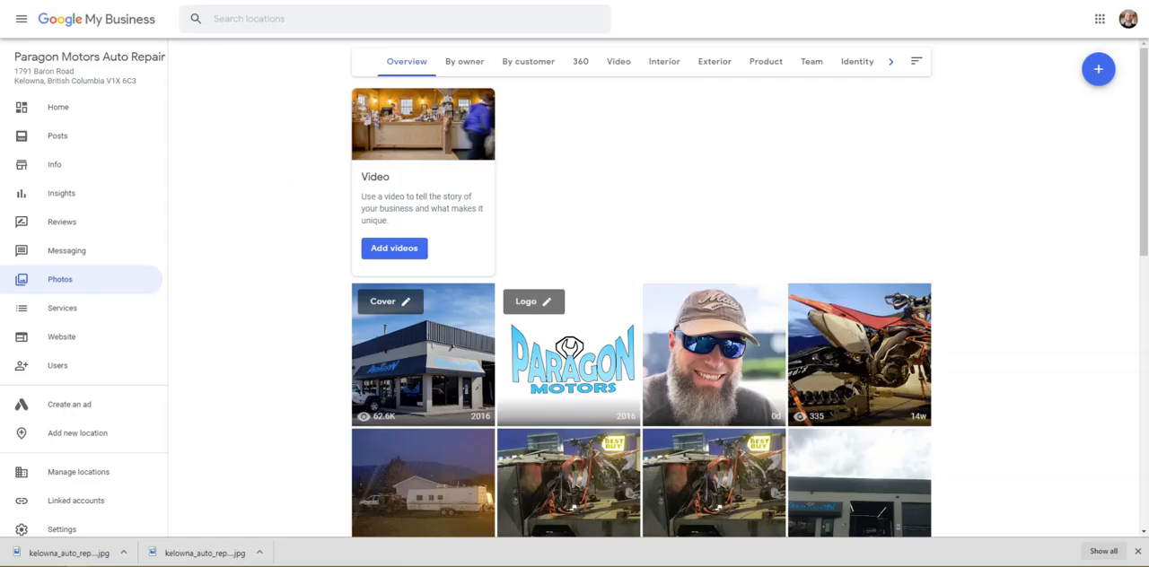
click(1097, 70)
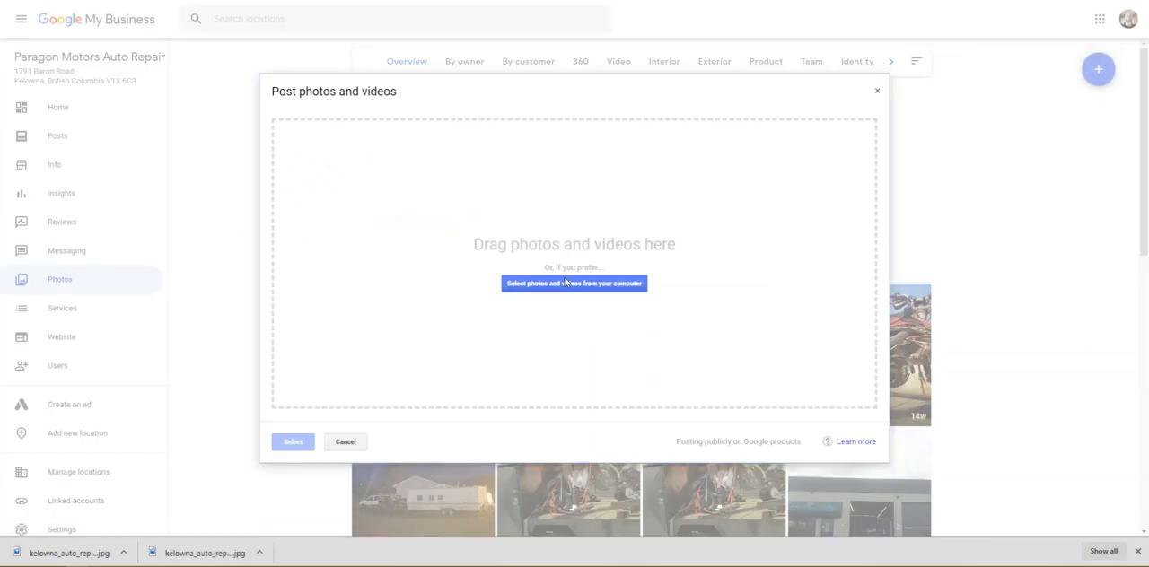
click(565, 283)
double_click(205, 43)
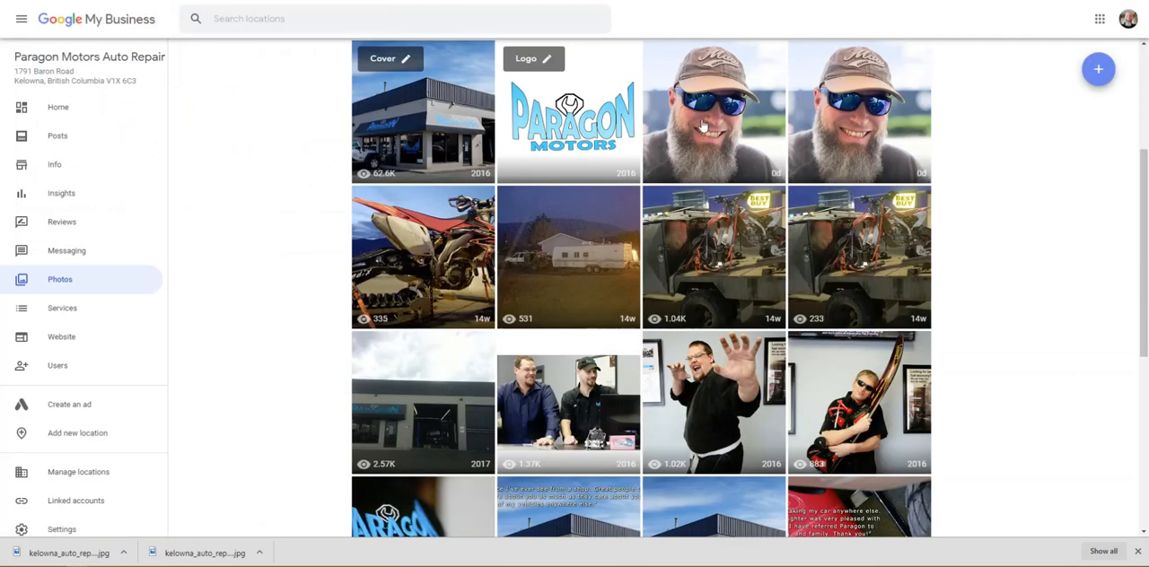
Step: Delete the bearded customer test photos from the listing and return to the photo overview
click(702, 126)
click(1095, 18)
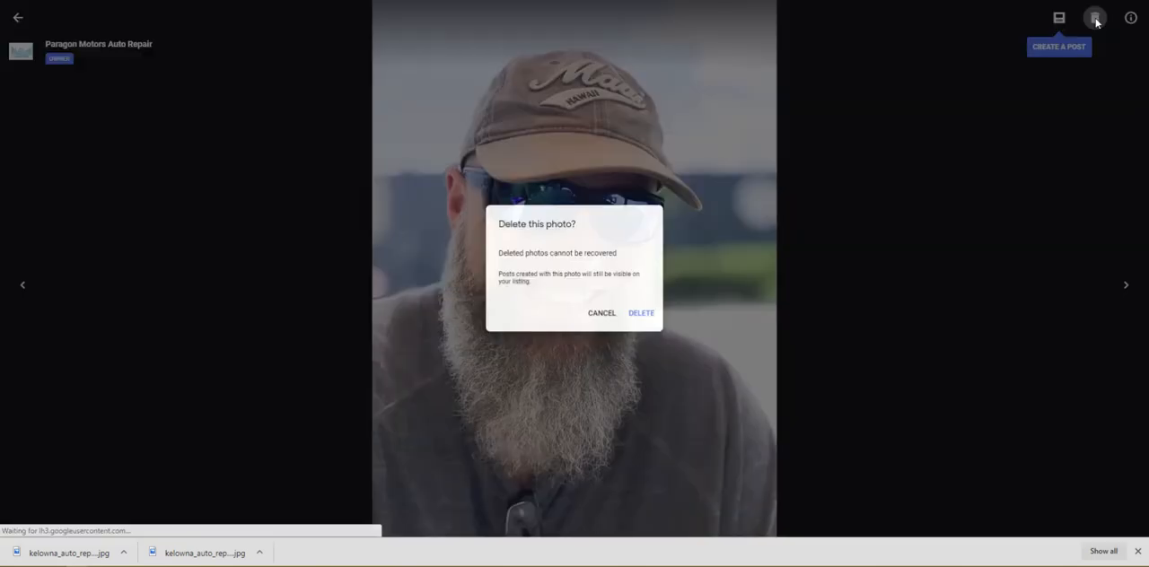
click(642, 316)
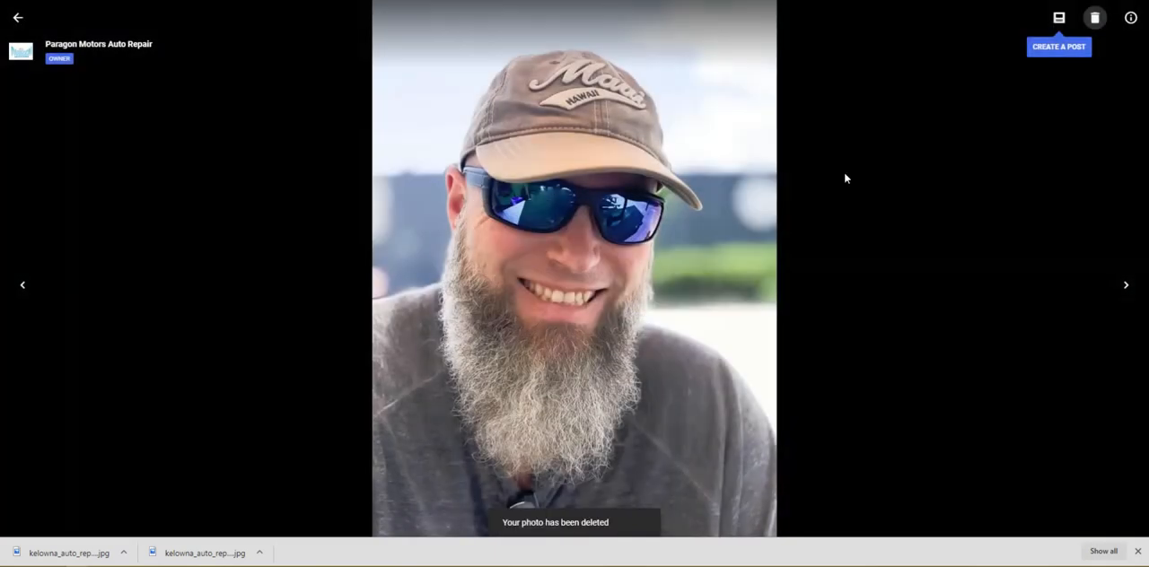
click(17, 17)
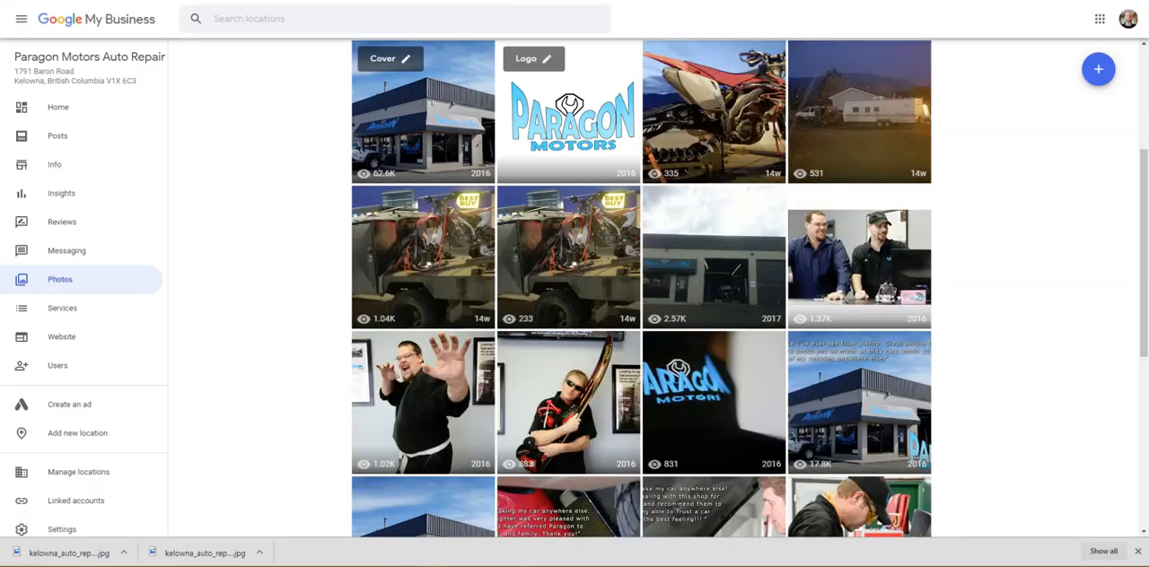
Step: Start a new post for the listing and examine the Offer, What's New, Event and Product forms
click(62, 154)
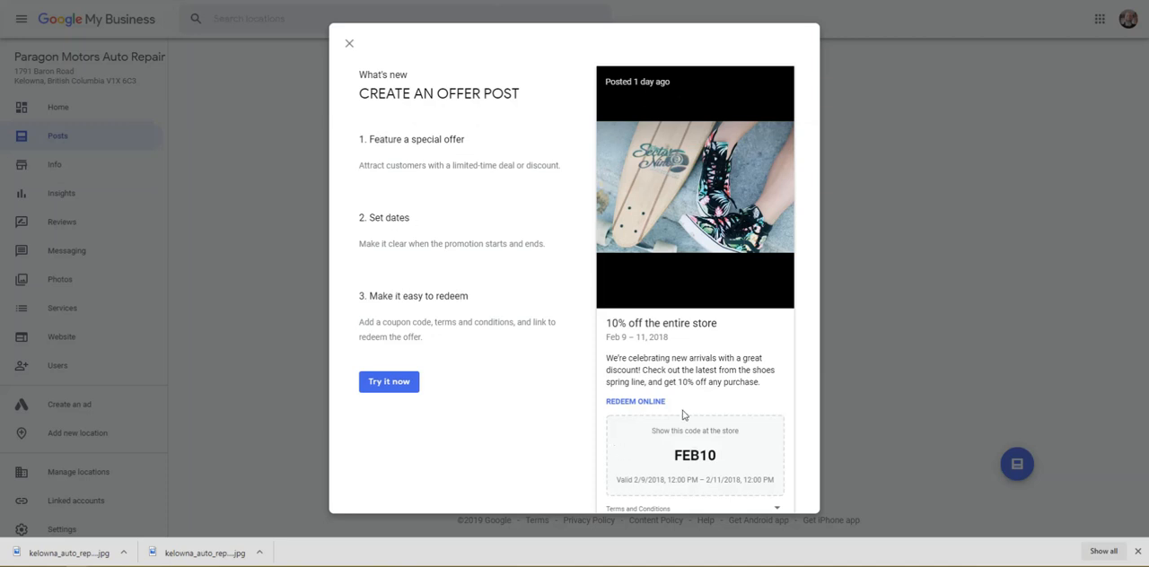
click(401, 384)
scroll(520, 300, up, 1)
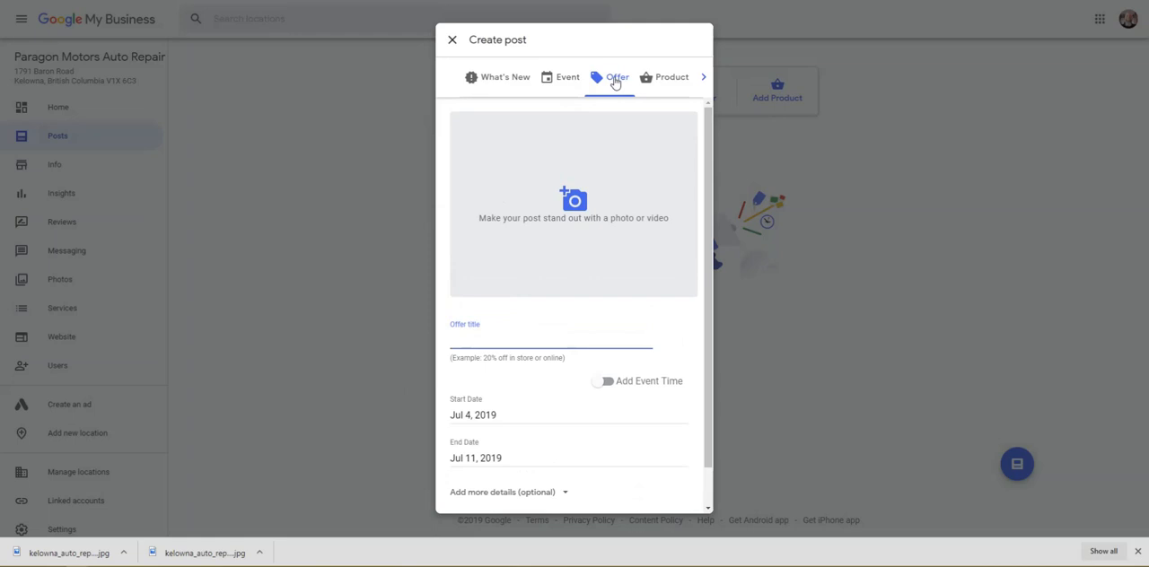
click(514, 83)
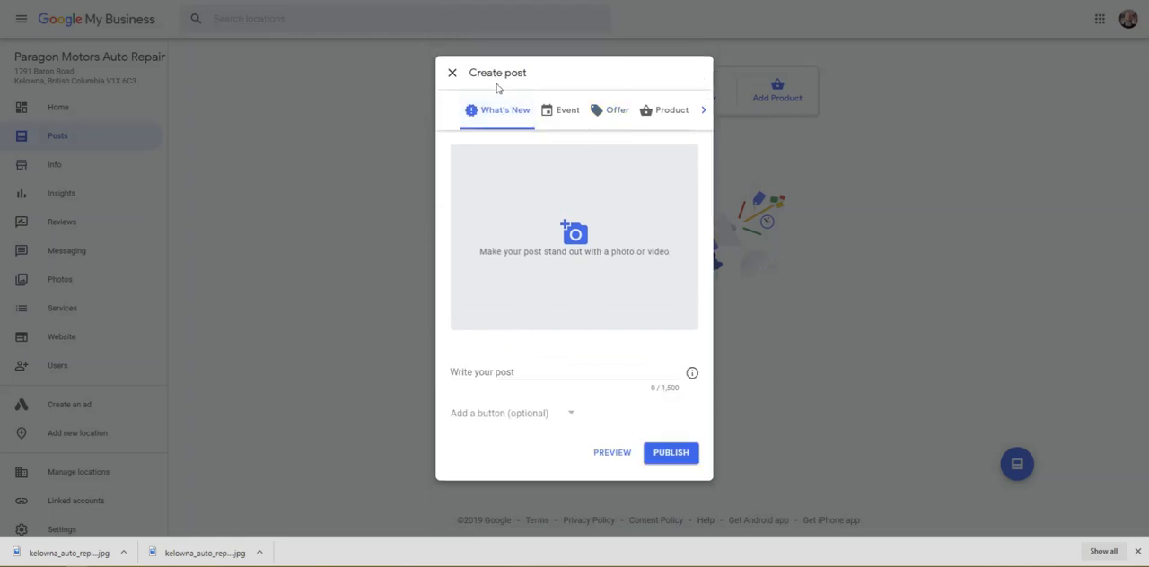
click(572, 113)
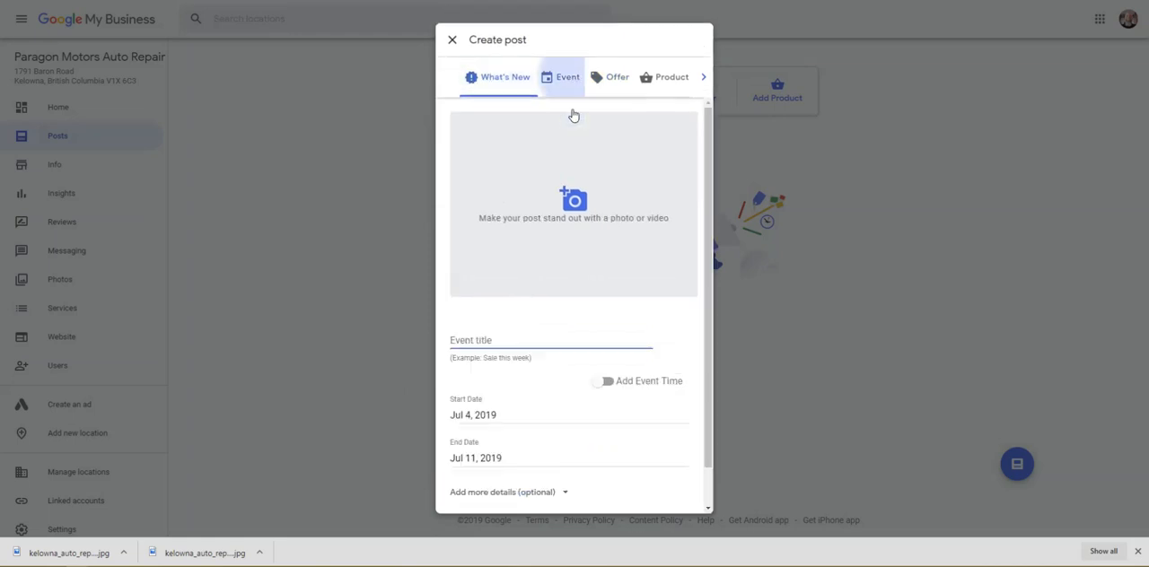
click(662, 78)
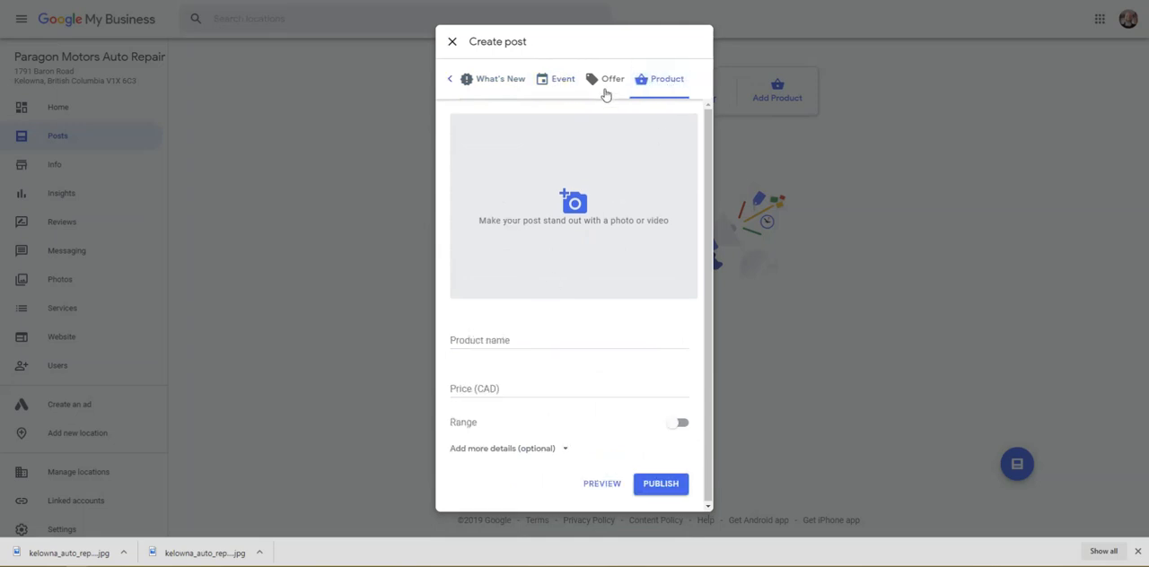
click(575, 81)
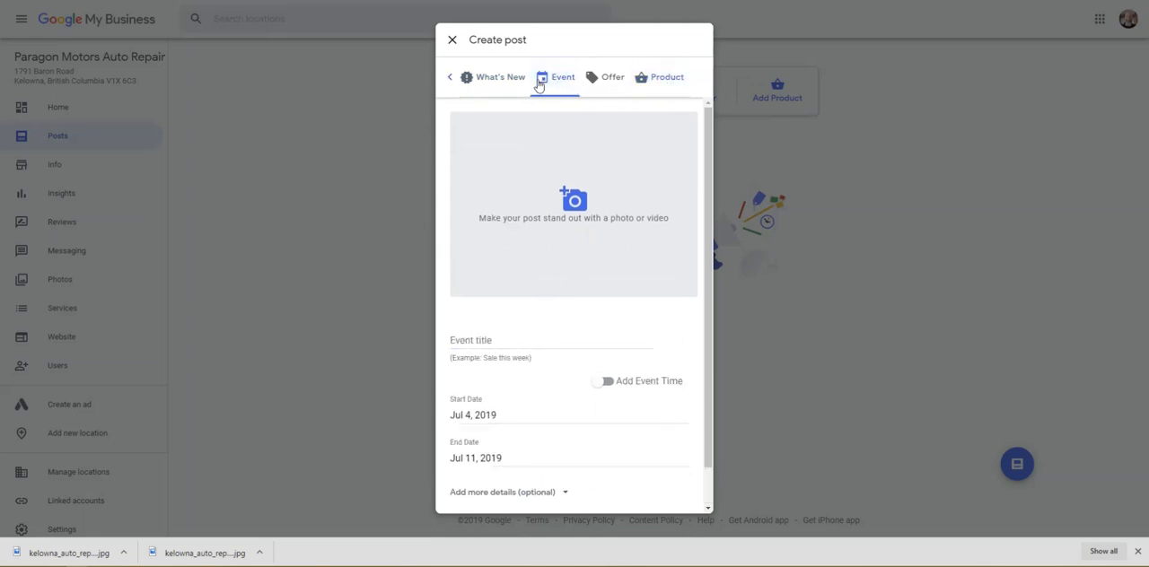
click(508, 80)
Step: Look at the photo upload options for a What's New post, and close the post without publishing it
click(577, 244)
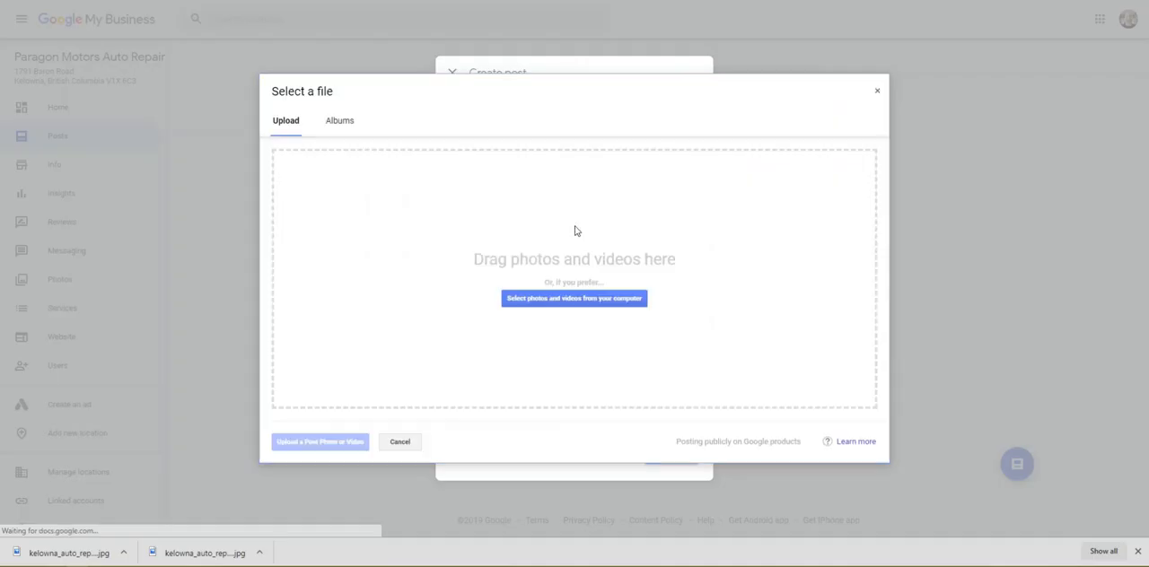
click(877, 95)
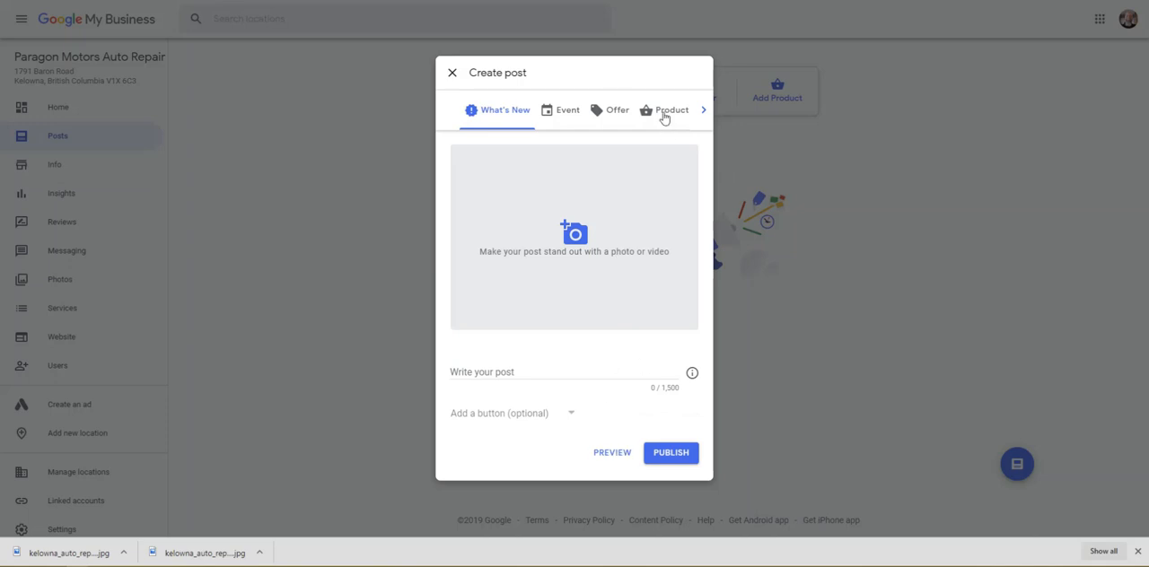
click(451, 74)
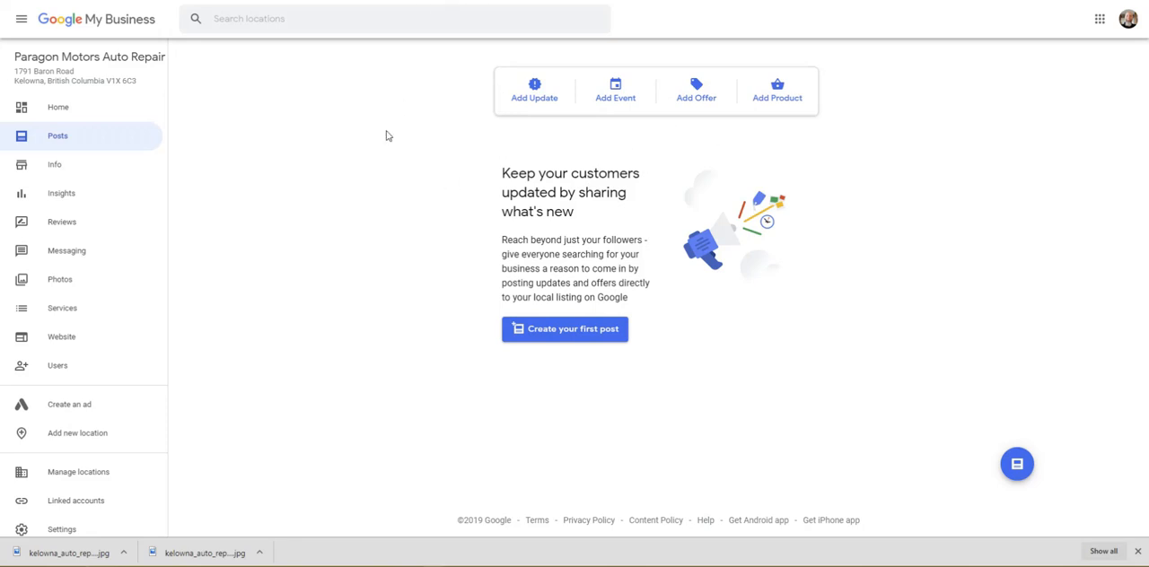
Step: Open the listing's customer reviews and read through the owner's replies down to the one-star oil change review
click(63, 233)
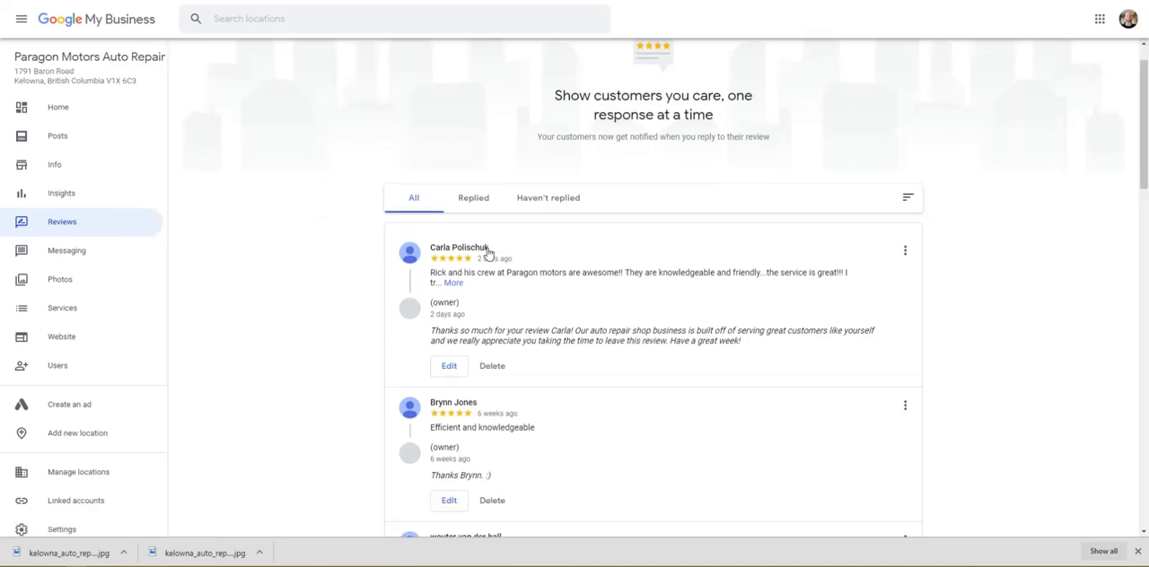
scroll(489, 251, down, 3)
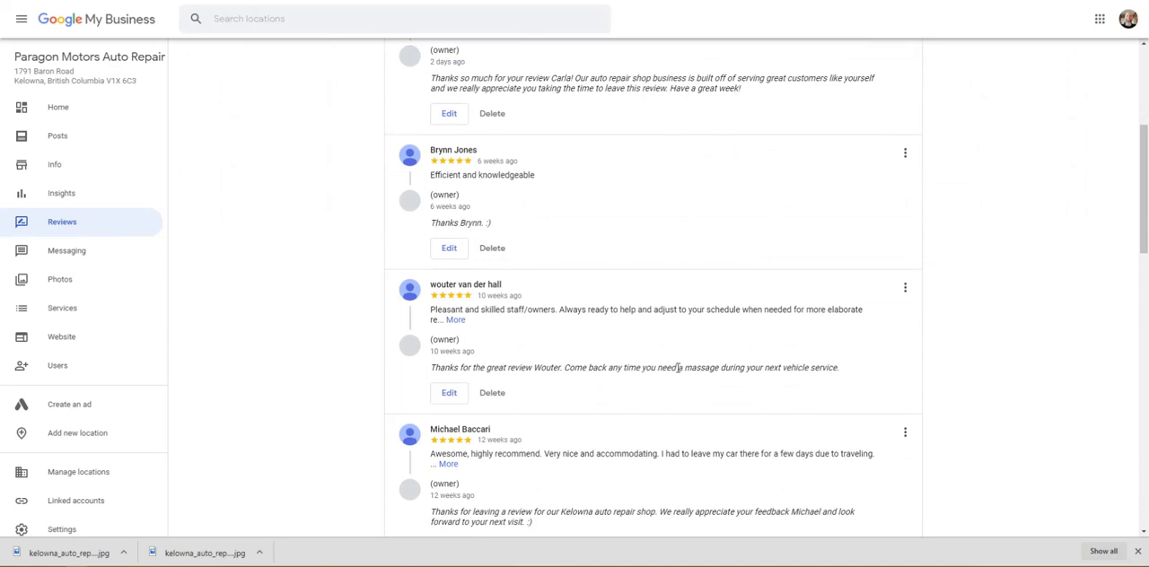
scroll(677, 368, down, 5)
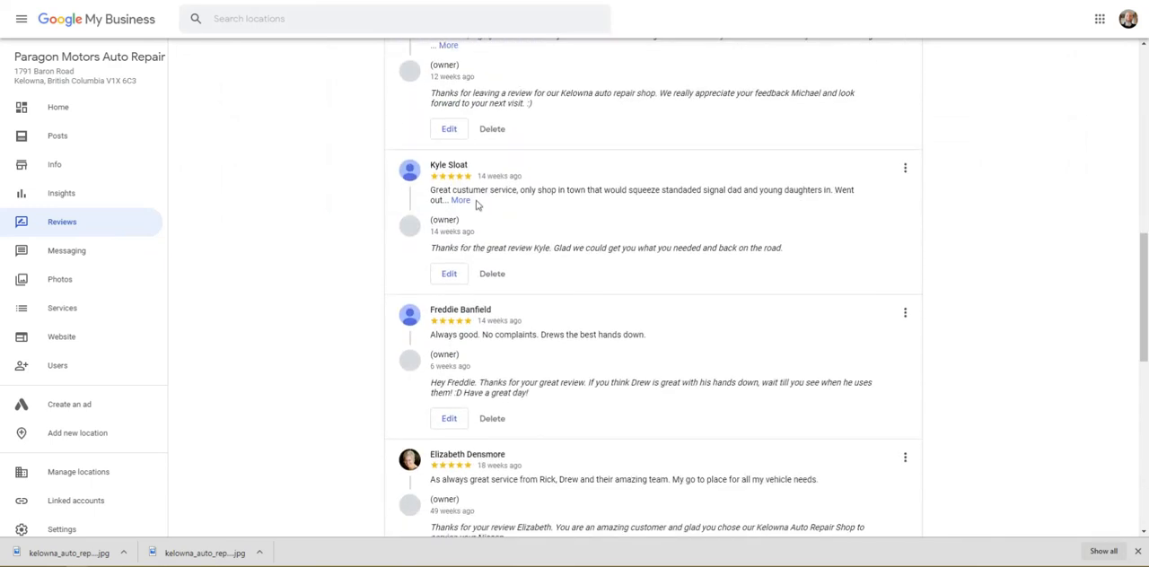
scroll(505, 278, down, 3)
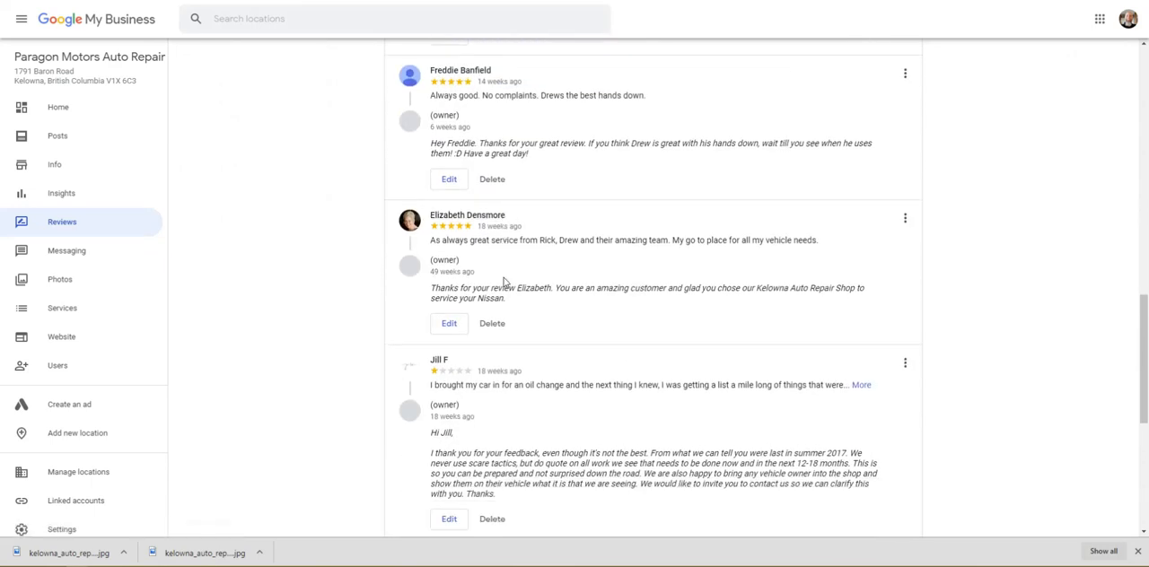
scroll(506, 283, down, 1)
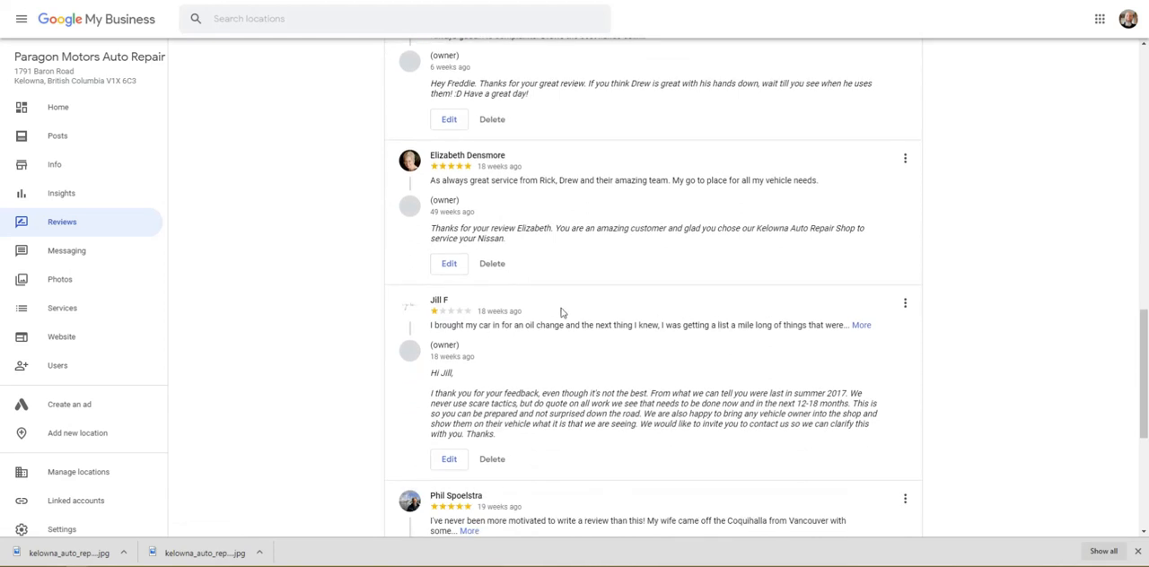
Step: Go back to the owner's reply to the 12-week-old review and highlight the phrase "Kelowna auto repair shop" in it
scroll(561, 311, up, 1)
scroll(561, 310, up, 5)
scroll(561, 309, up, 2)
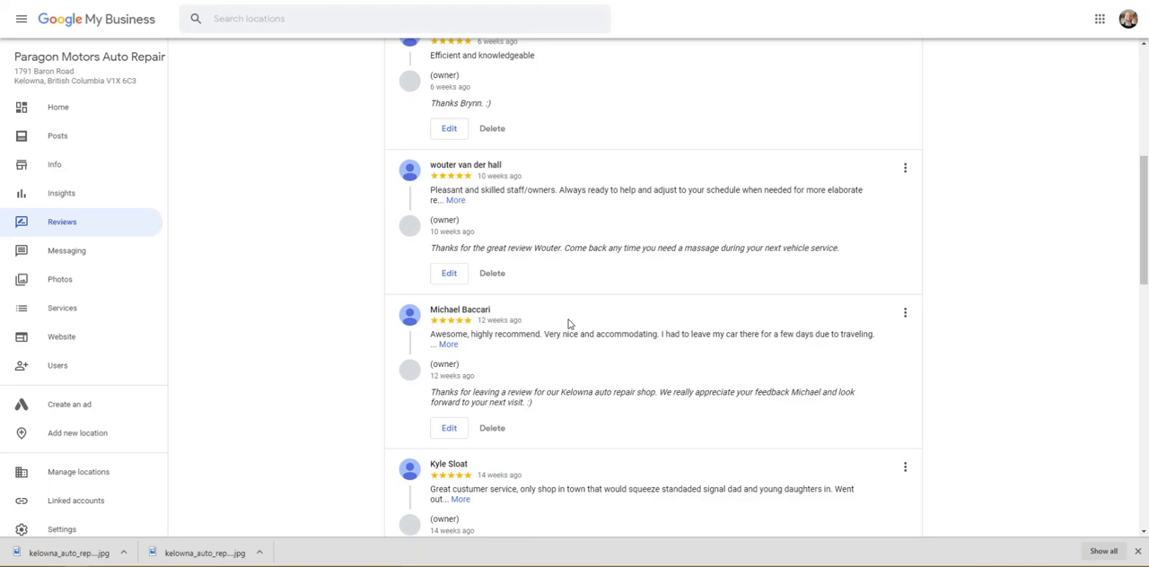
scroll(567, 325, down, 1)
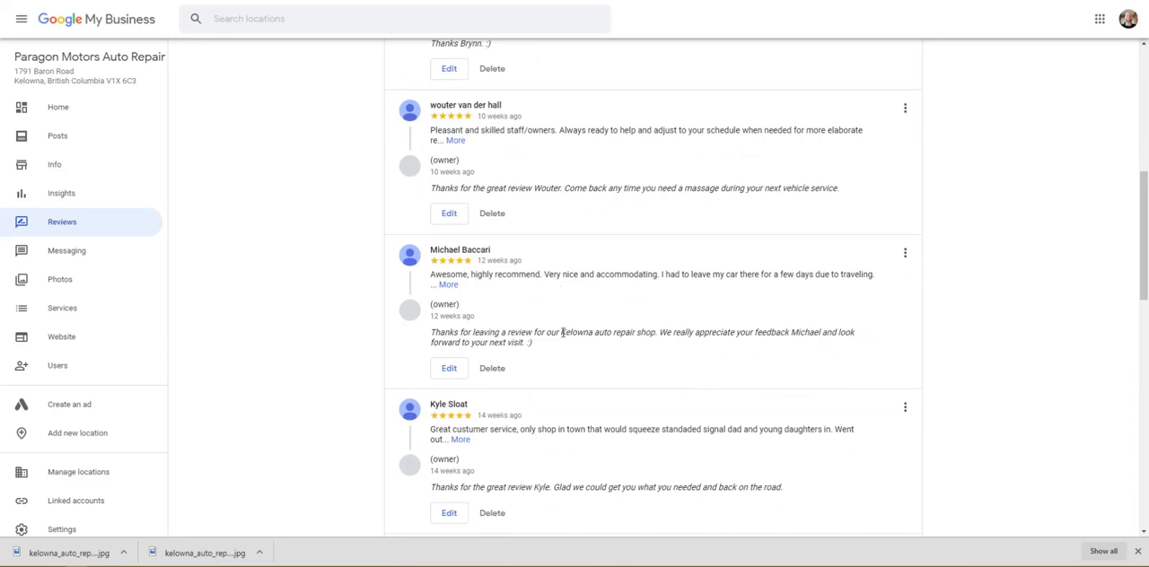
drag(561, 332, 656, 333)
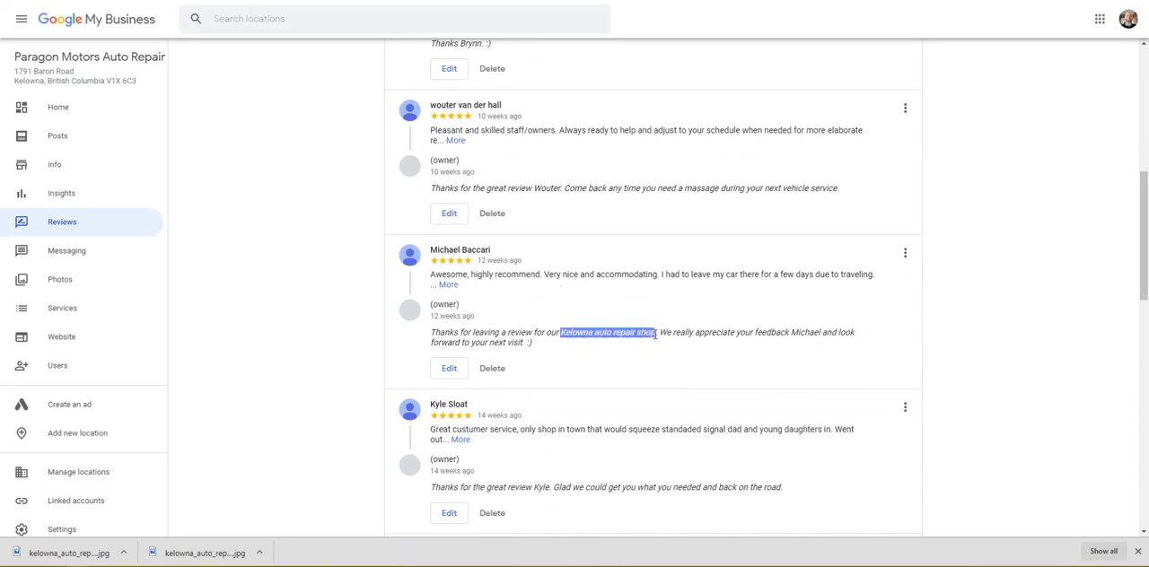
Step: Read the remaining replies and expand the full text of the one-star review about leaking new tires
scroll(654, 321, down, 5)
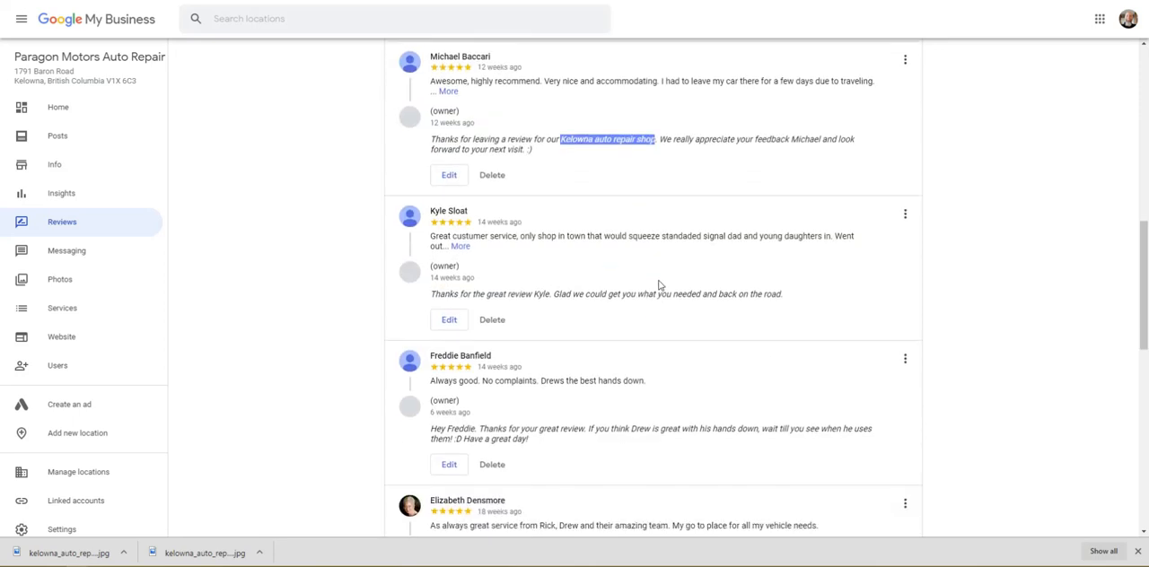
scroll(659, 283, down, 2)
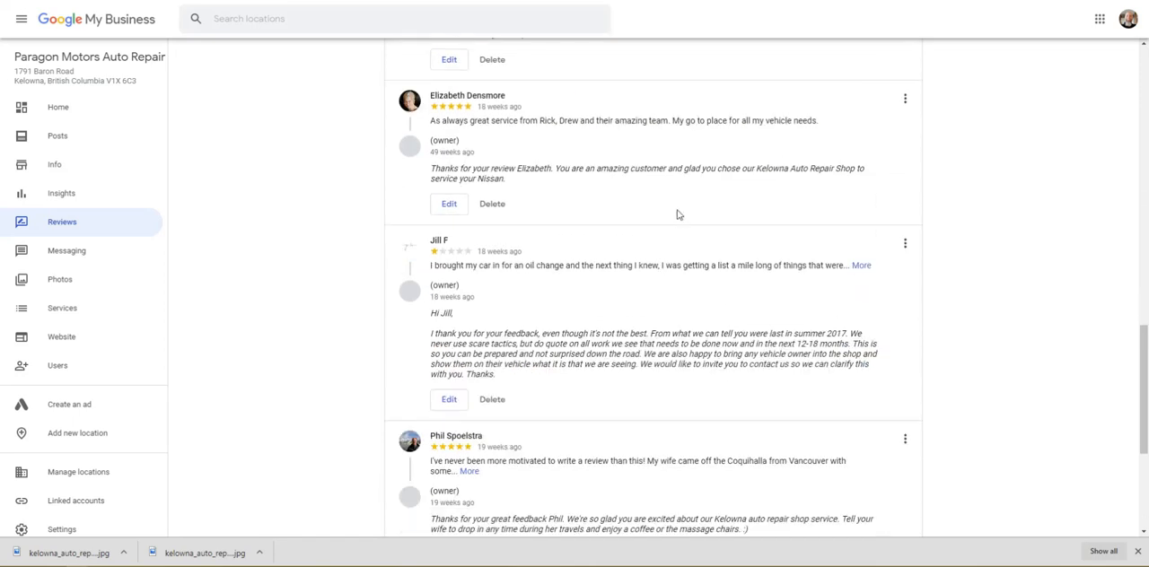
scroll(664, 202, down, 2)
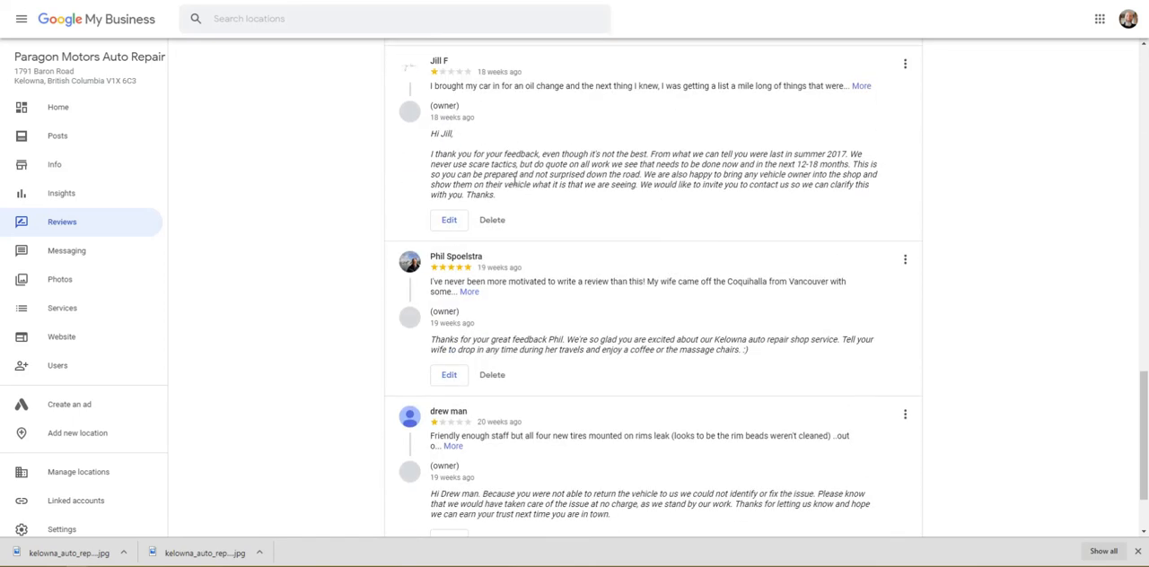
scroll(669, 184, down, 2)
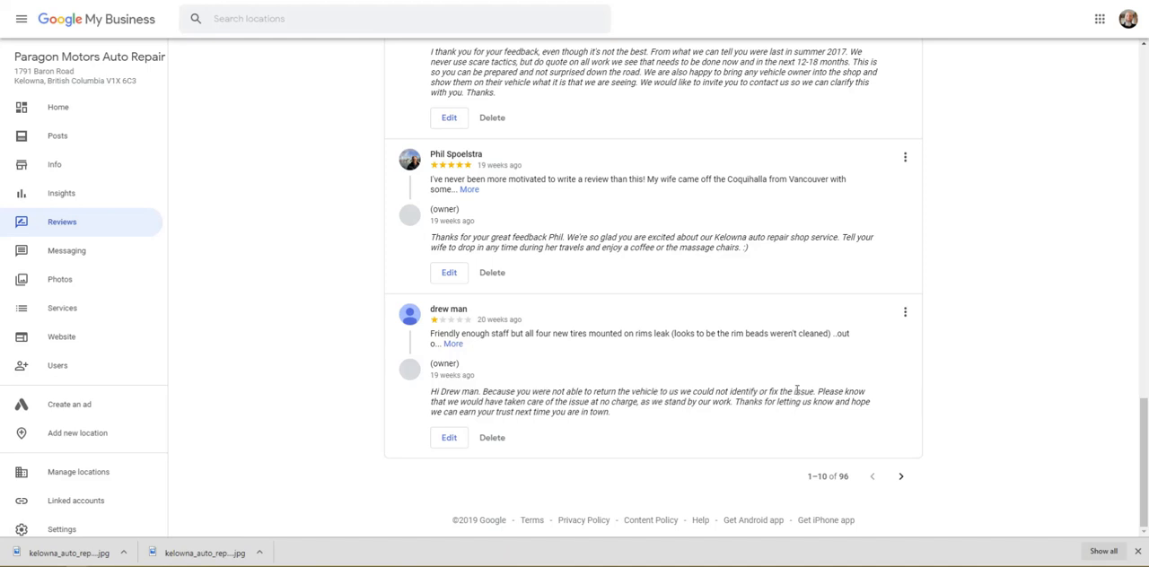
click(454, 346)
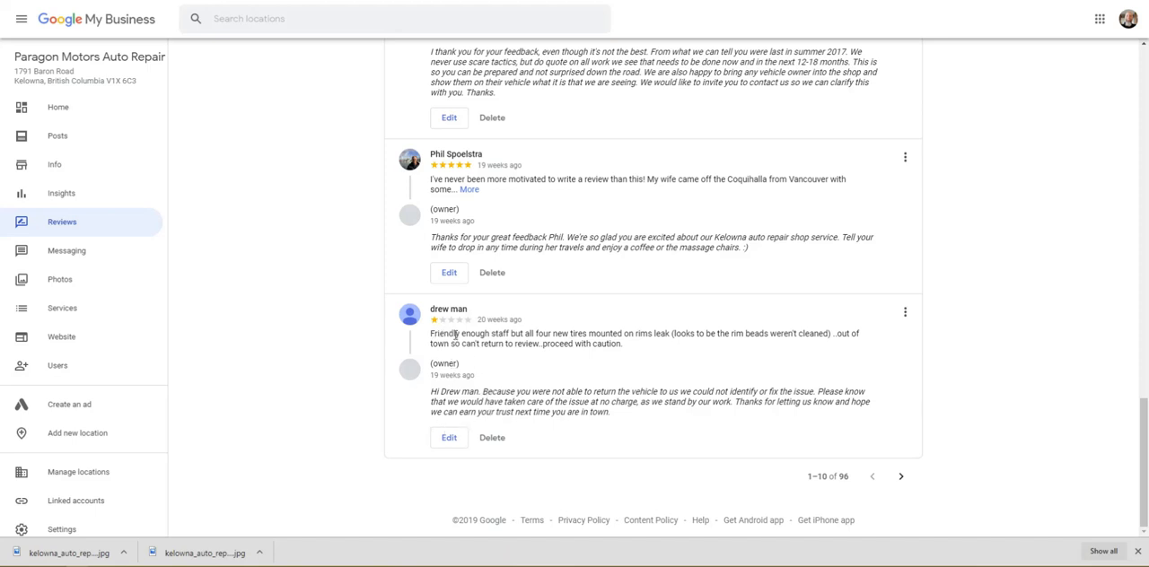
Step: Highlight the text of the one-star review about leaking new tires, and return to the earlier reviews in the list
drag(441, 335, 623, 347)
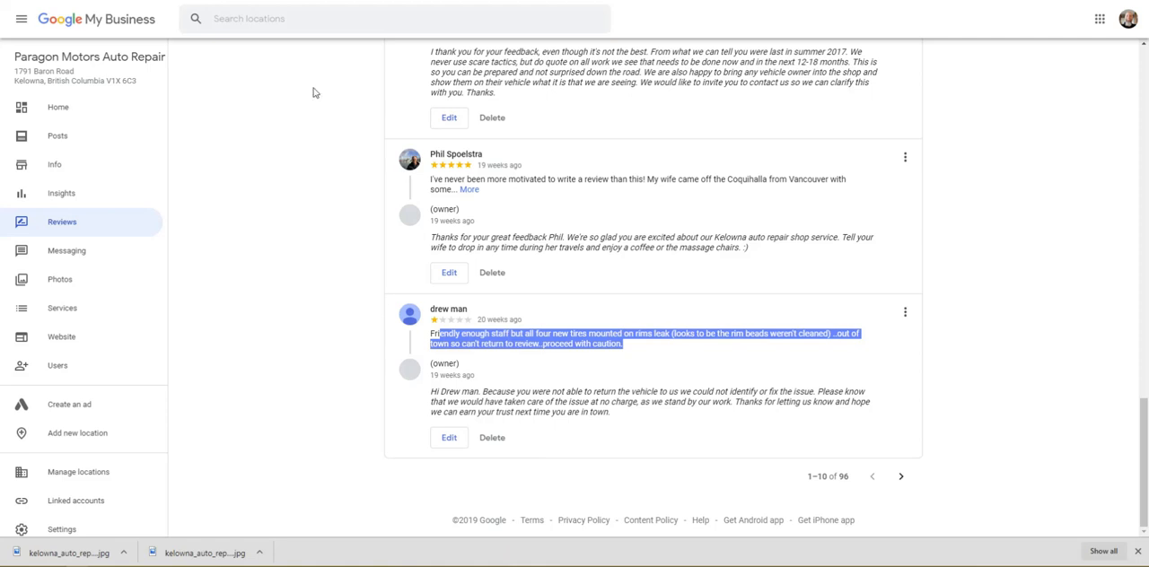
scroll(373, 121, up, 1)
scroll(372, 120, up, 15)
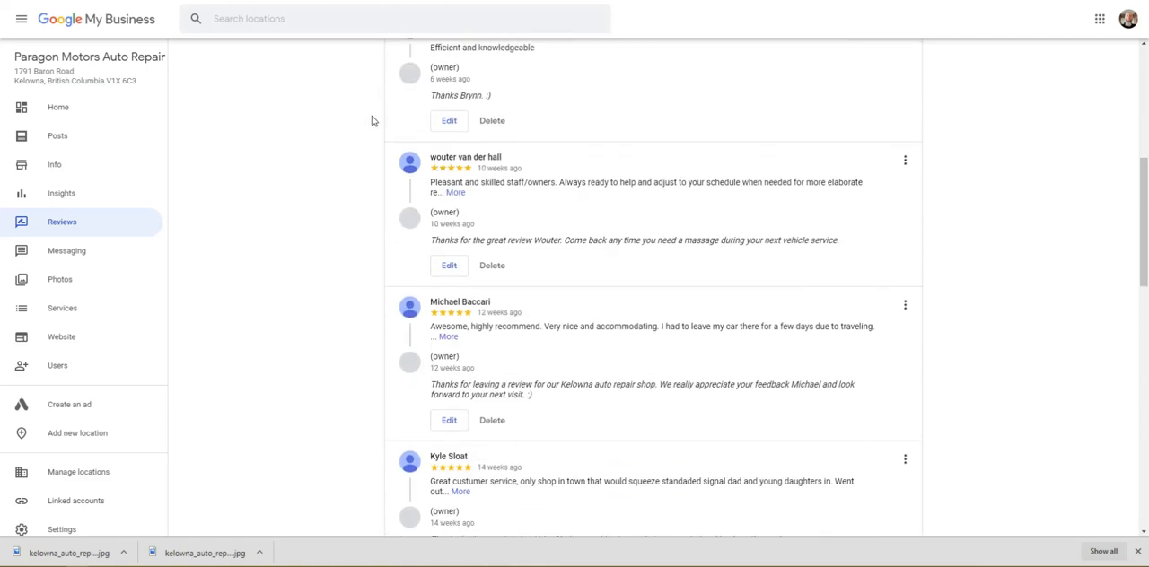